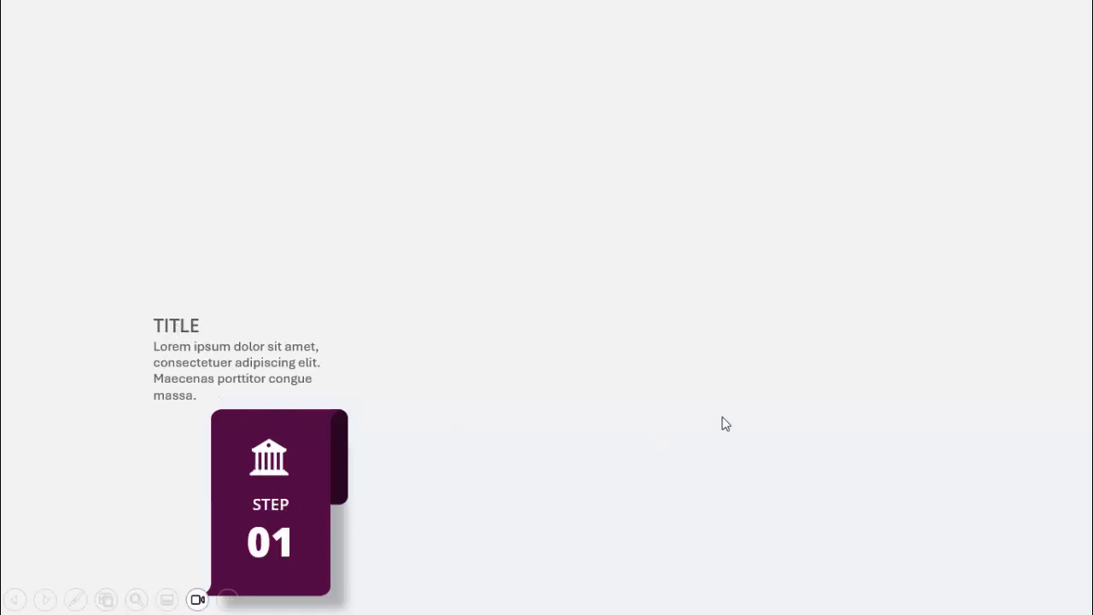
Step: Advance the slide show animation to reveal the remaining coloured step ribbons with their titles
{"action": "left_click", "coordinate": [818, 381]}
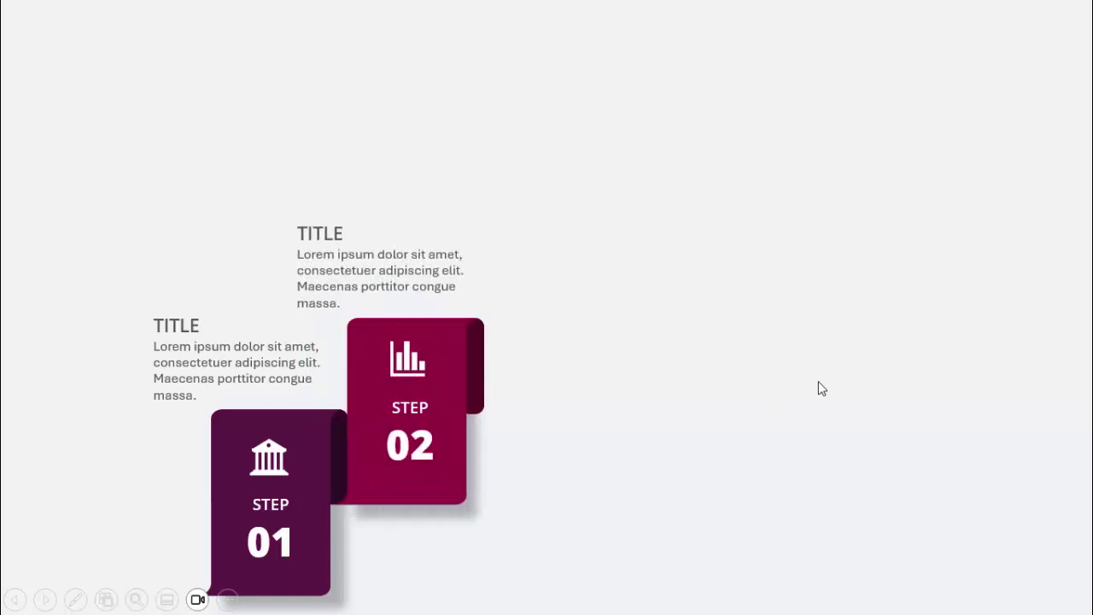
{"action": "left_click", "coordinate": [819, 382]}
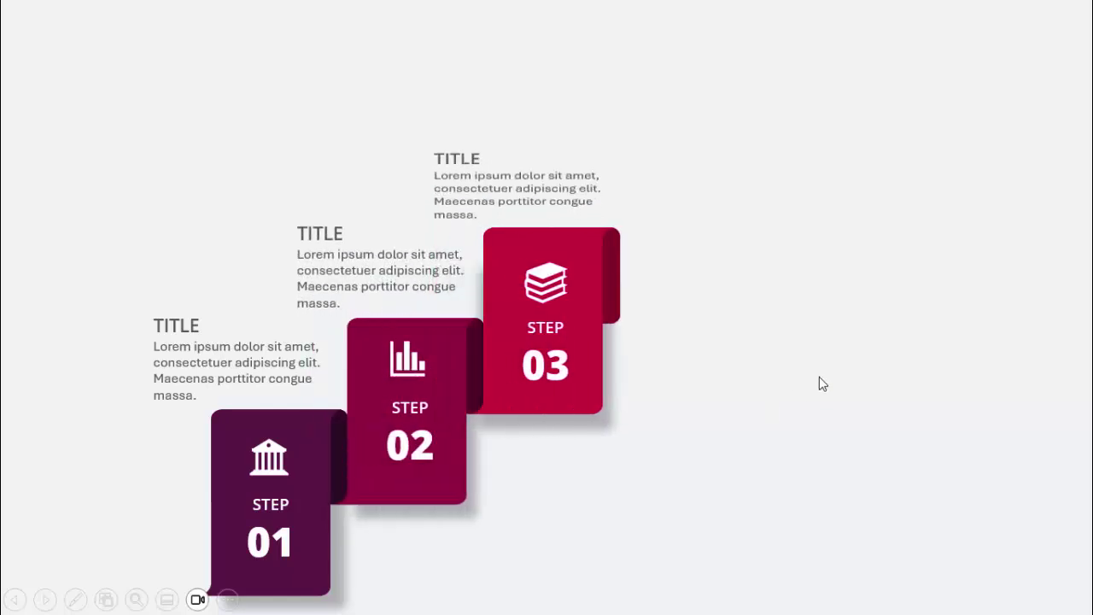
{"action": "left_click", "coordinate": [819, 382]}
{"action": "left_click", "coordinate": [819, 382]}
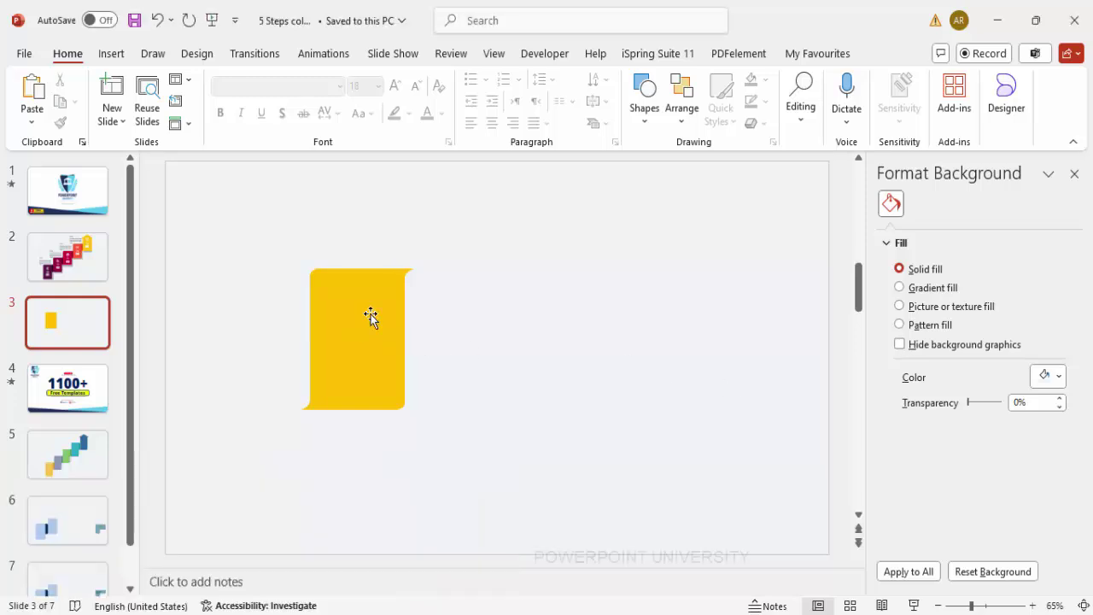
{"action": "left_click", "coordinate": [370, 314]}
{"action": "left_click", "coordinate": [484, 353]}
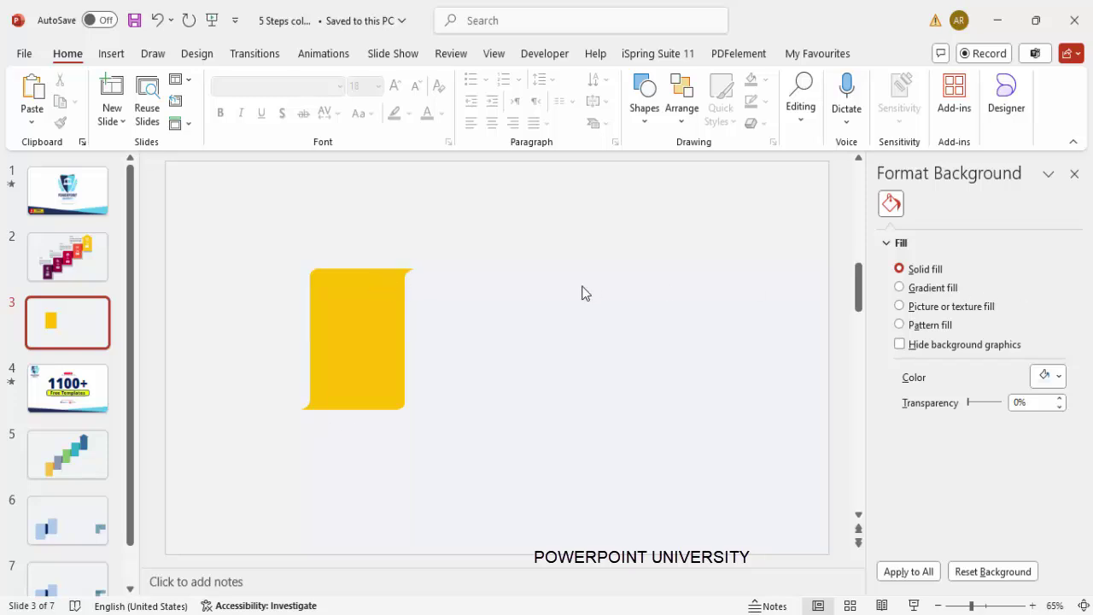
Step: Draw an upright rectangle about 2.89" high and 2" wide beside the yellow ribbon shape on slide 3
{"action": "left_click", "coordinate": [111, 53]}
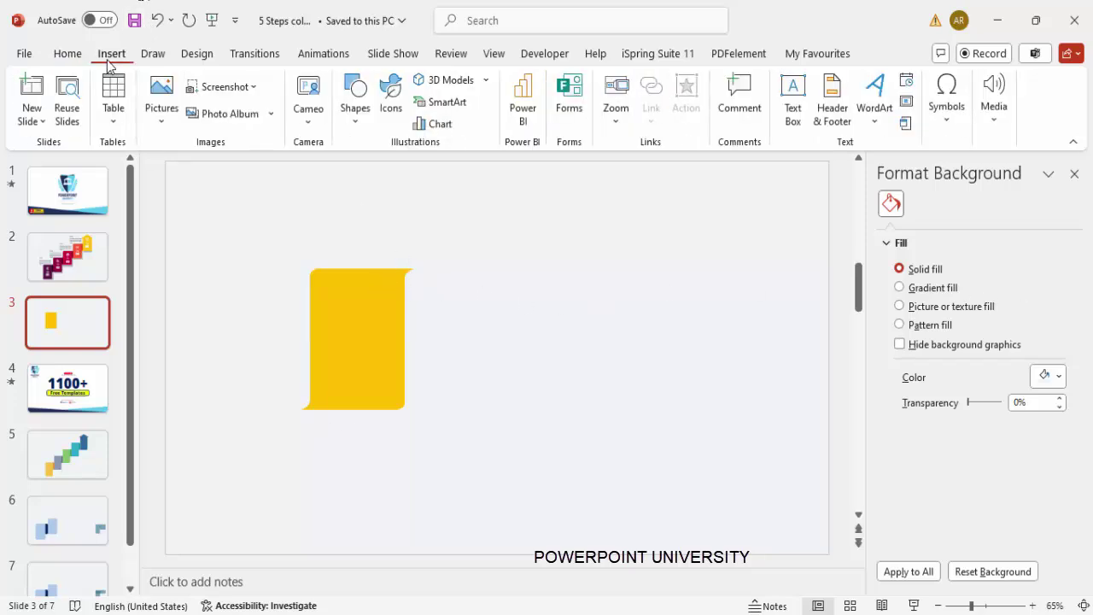
{"action": "left_click", "coordinate": [357, 120]}
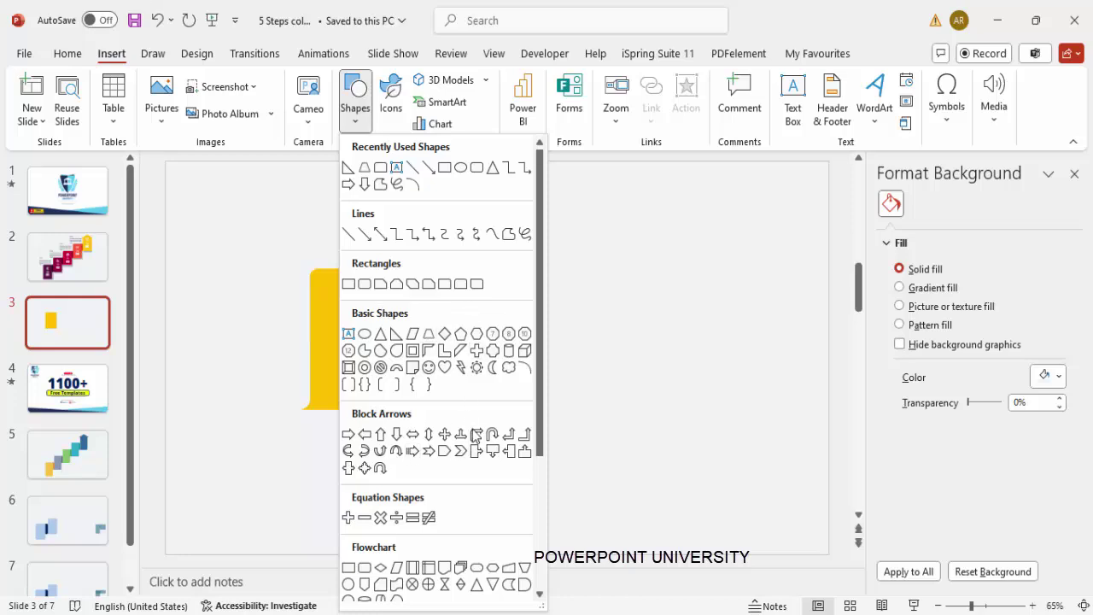
{"action": "left_click", "coordinate": [629, 359]}
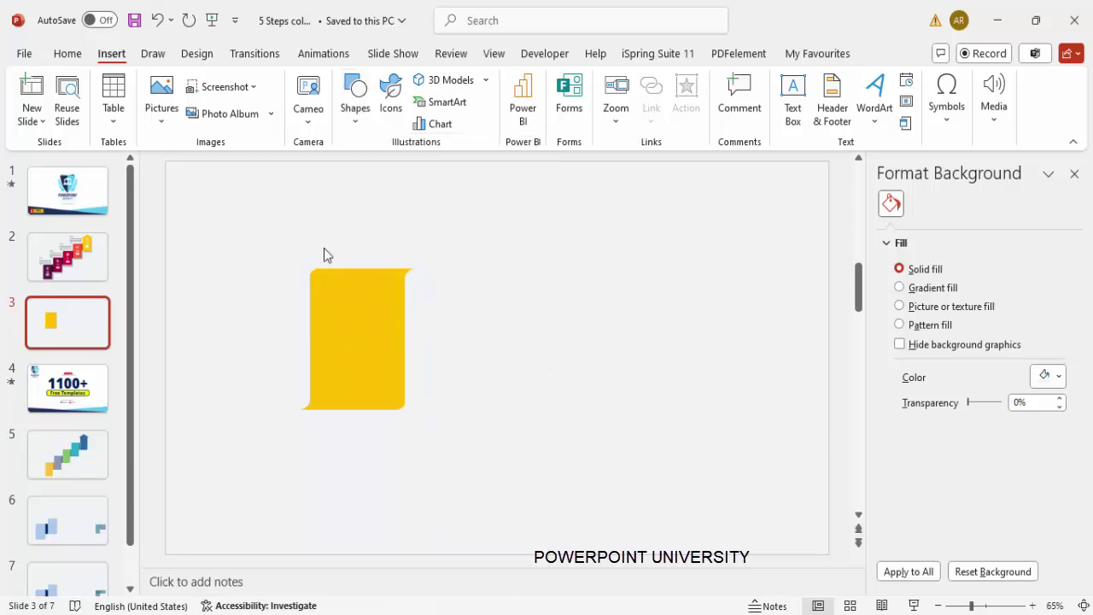
{"action": "left_click", "coordinate": [353, 124]}
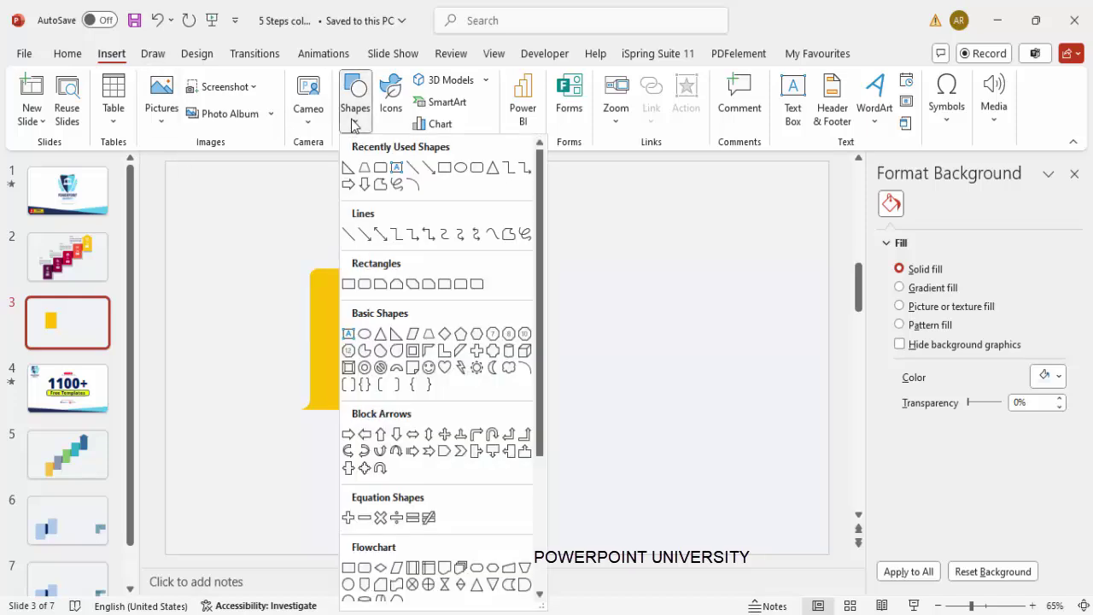
{"action": "left_click", "coordinate": [349, 283]}
{"action": "left_click_drag", "start_coordinate": [481, 273], "coordinate": [581, 420]}
Step: Remove the new rectangle's outline and set its fill transparency to 40%
{"action": "left_click", "coordinate": [457, 108]}
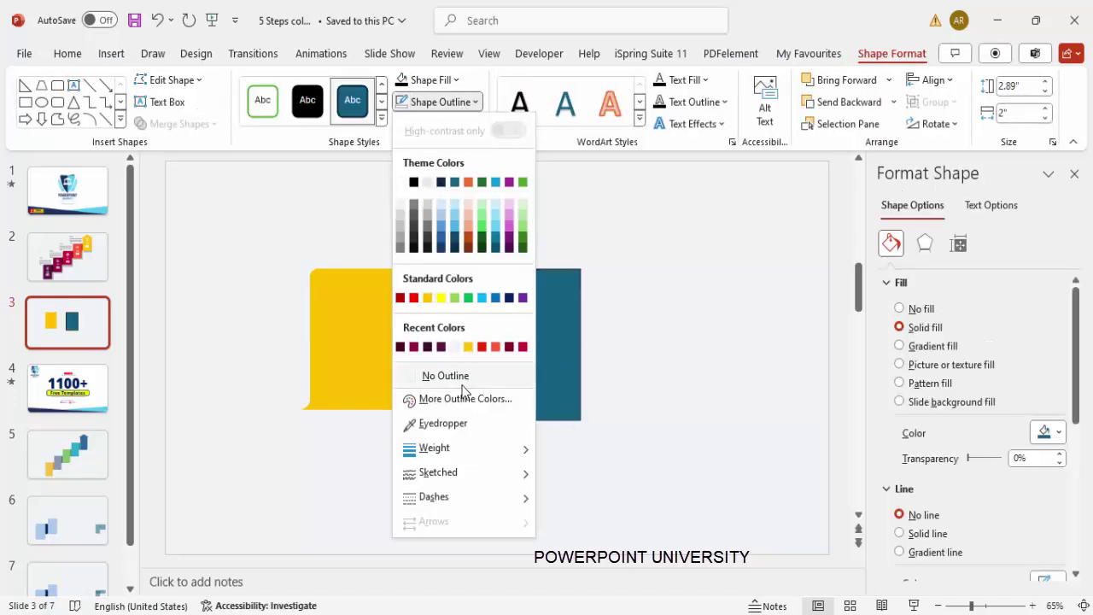
{"action": "left_click", "coordinate": [445, 376]}
{"action": "left_click_drag", "start_coordinate": [969, 458], "coordinate": [982, 461]}
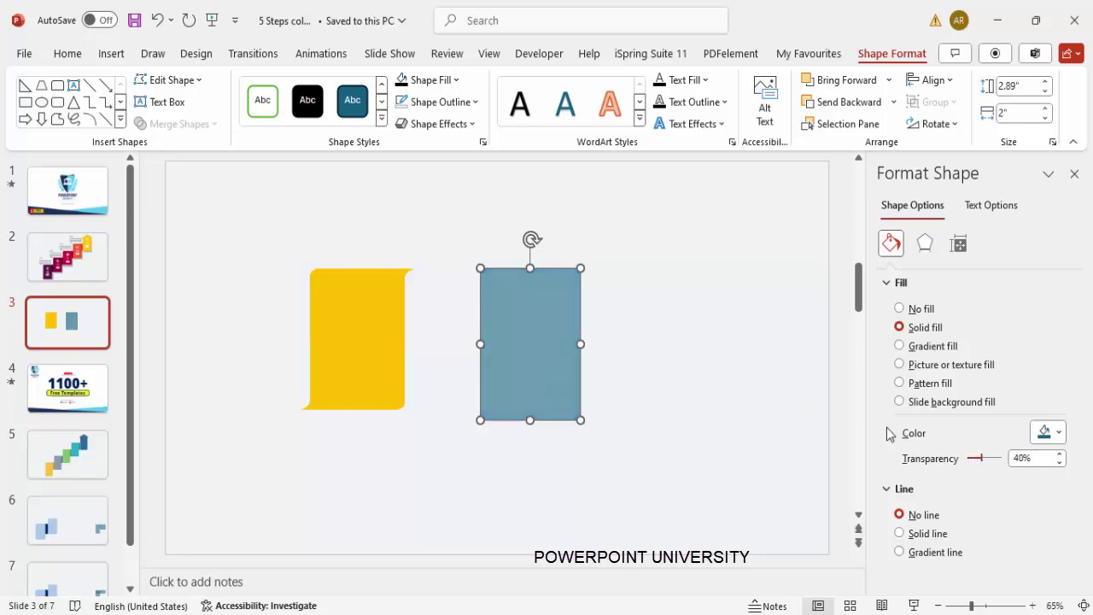
Step: Draw a rounded rectangle about 0.69" high and 2.29" wide across the rectangle's top edge, flush with its left side
{"action": "left_click", "coordinate": [111, 55]}
{"action": "left_click", "coordinate": [370, 128]}
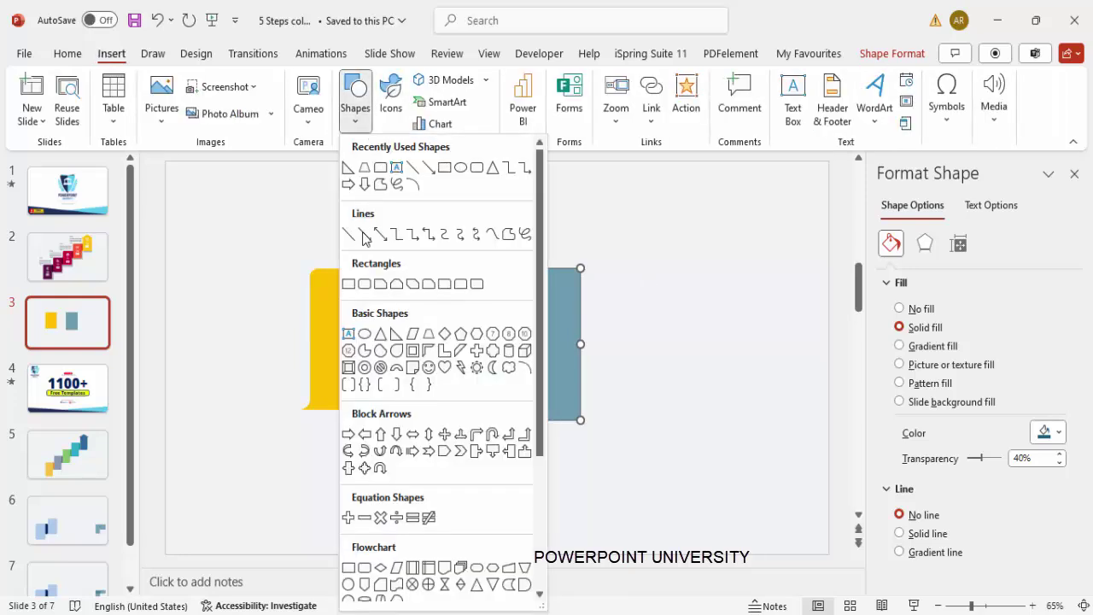
{"action": "left_click", "coordinate": [366, 284]}
{"action": "left_click_drag", "start_coordinate": [480, 250], "coordinate": [595, 286]}
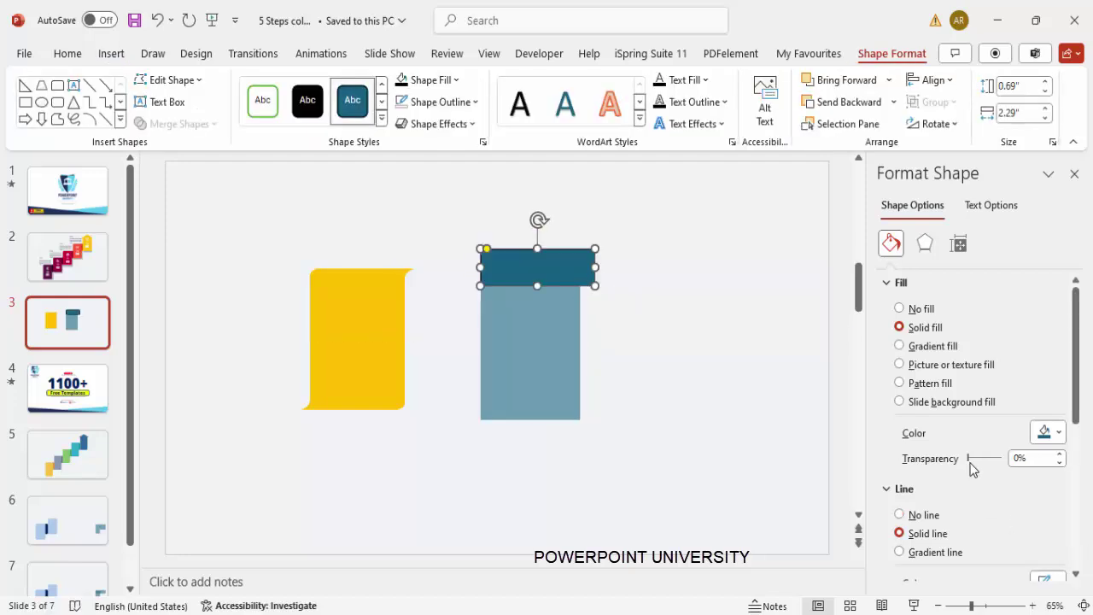
Step: Set the rounded rectangle's fill transparency to 42% and remove its outline
{"action": "left_click_drag", "start_coordinate": [970, 461], "coordinate": [982, 460]}
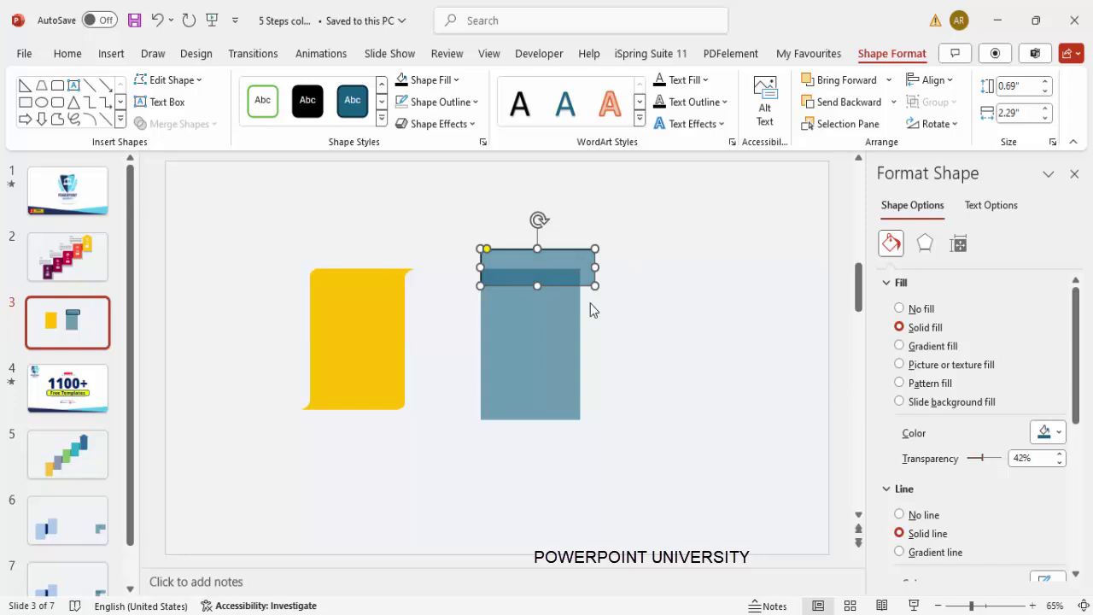
{"action": "left_click", "coordinate": [441, 105]}
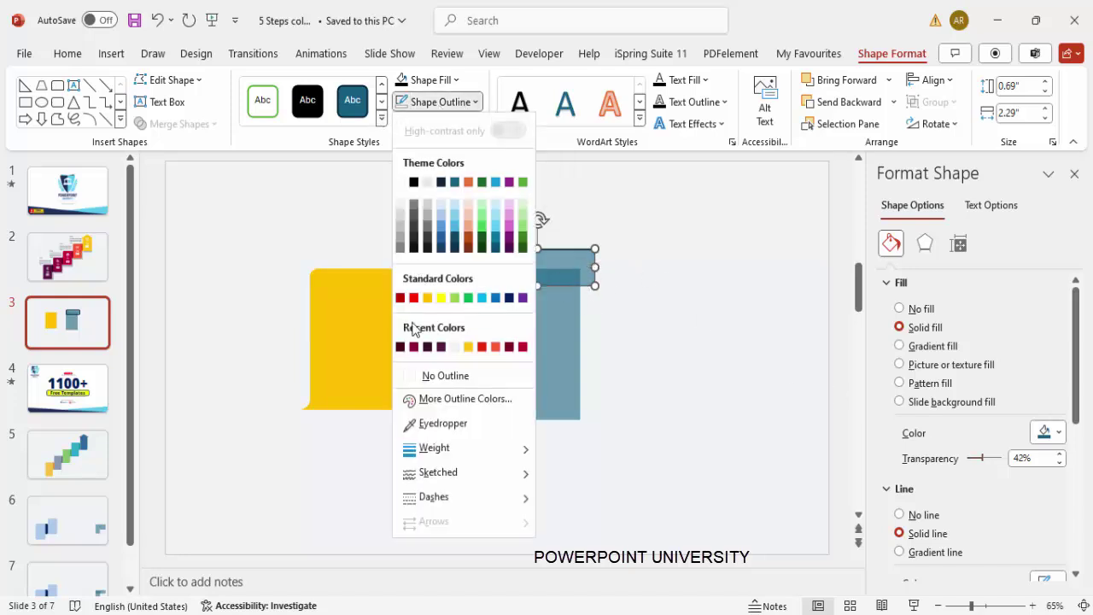
{"action": "left_click", "coordinate": [434, 376]}
Step: Increase the rounded rectangle's corner radius and lower it so it overlaps more of the rectangle beneath
{"action": "left_click", "coordinate": [994, 606]}
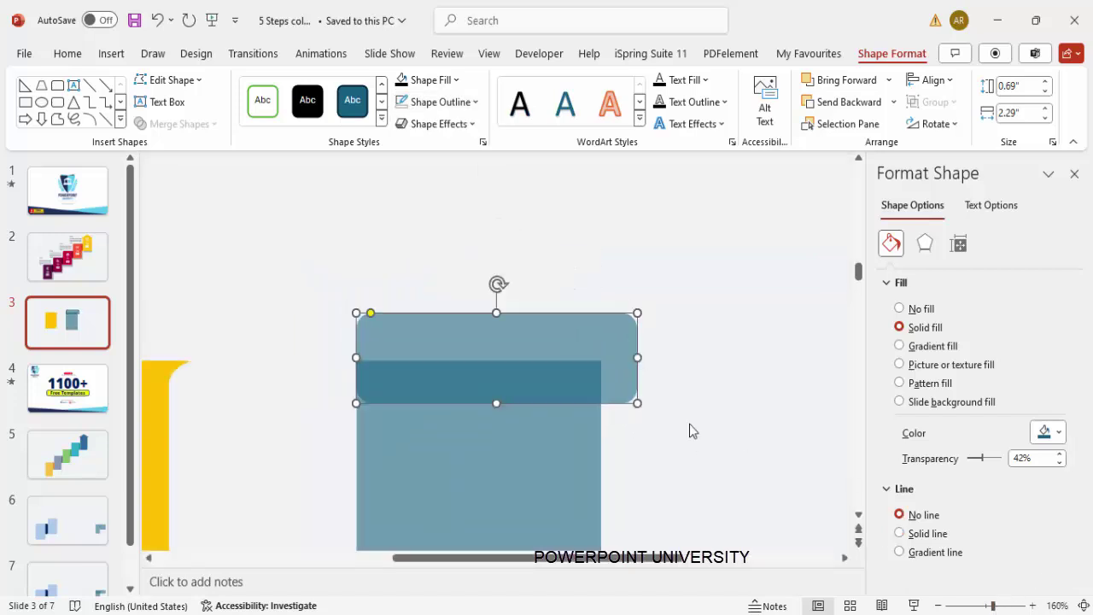
{"action": "left_click_drag", "start_coordinate": [370, 313], "coordinate": [378, 316]}
{"action": "left_click_drag", "start_coordinate": [433, 349], "coordinate": [431, 370]}
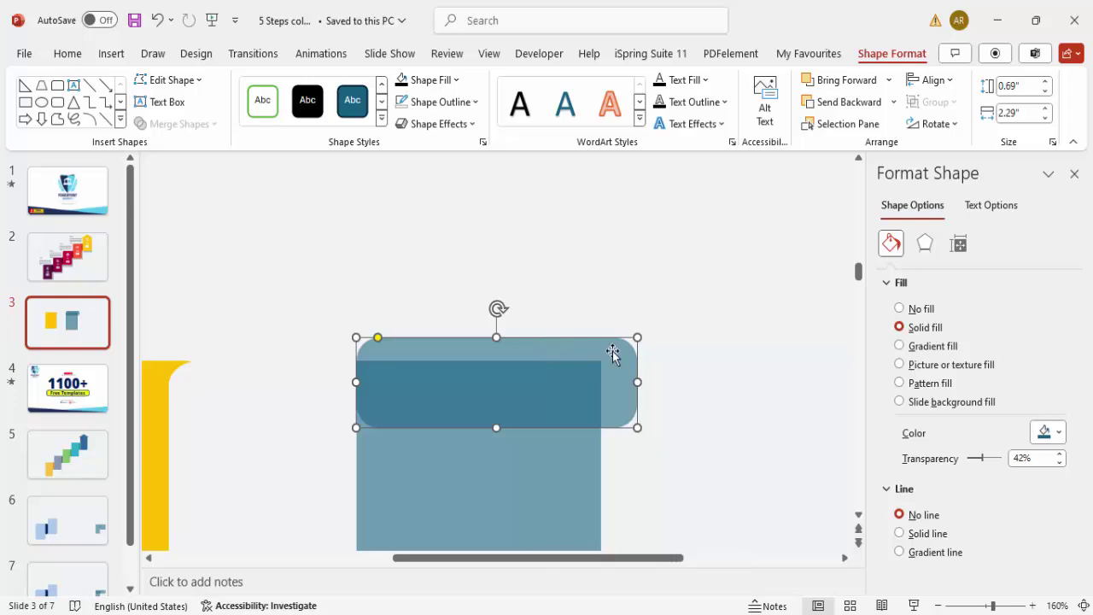
Step: Duplicate the rounded rectangle, resize the copy to about 1.23" high and 1.71" wide, and place it against the tall rectangle's right edge
{"action": "key", "text": "ctrl+d"}
{"action": "left_click_drag", "start_coordinate": [549, 373], "coordinate": [727, 334]}
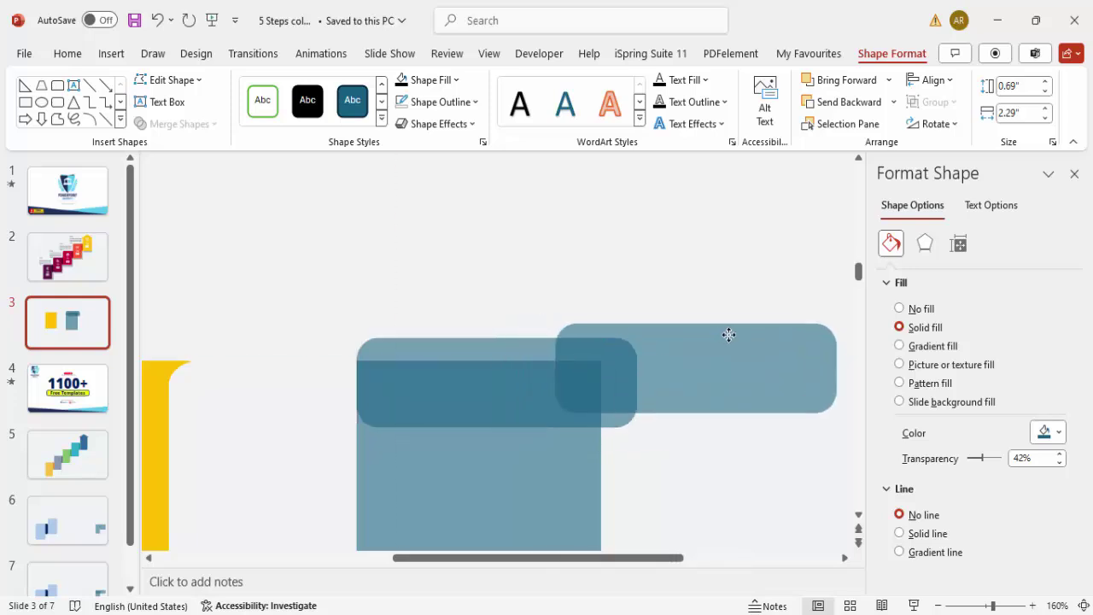
{"action": "left_click_drag", "start_coordinate": [841, 366], "coordinate": [765, 366]}
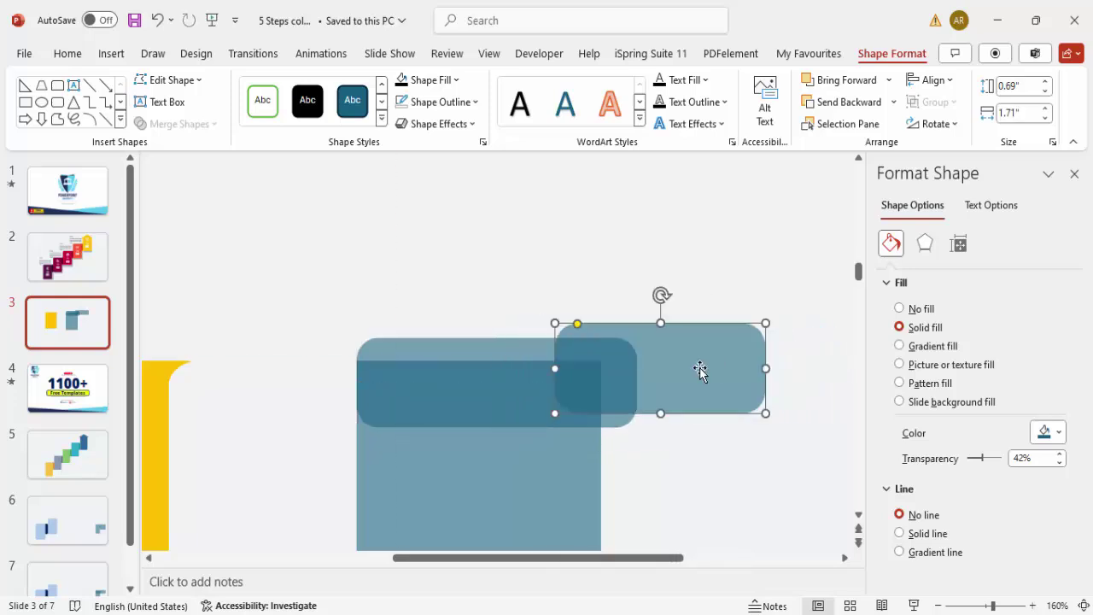
{"action": "left_click", "coordinate": [660, 476]}
{"action": "left_click_drag", "start_coordinate": [660, 476], "coordinate": [660, 485]}
{"action": "left_click_drag", "start_coordinate": [629, 407], "coordinate": [663, 388]}
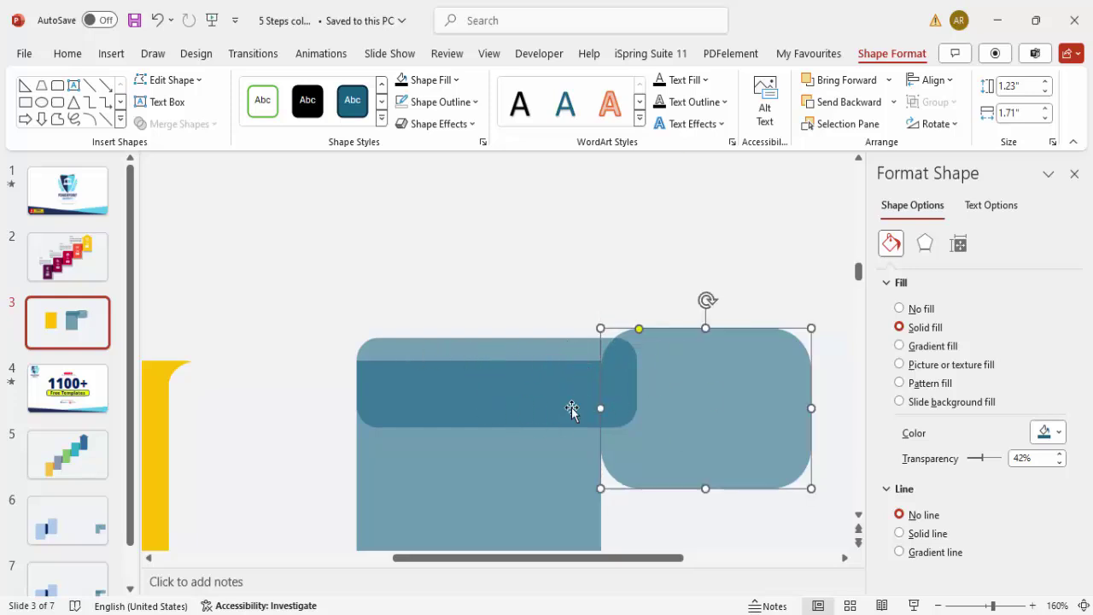
Step: Fill the wide rounded rectangle across the top with the standard purple colour
{"action": "left_click", "coordinate": [478, 460]}
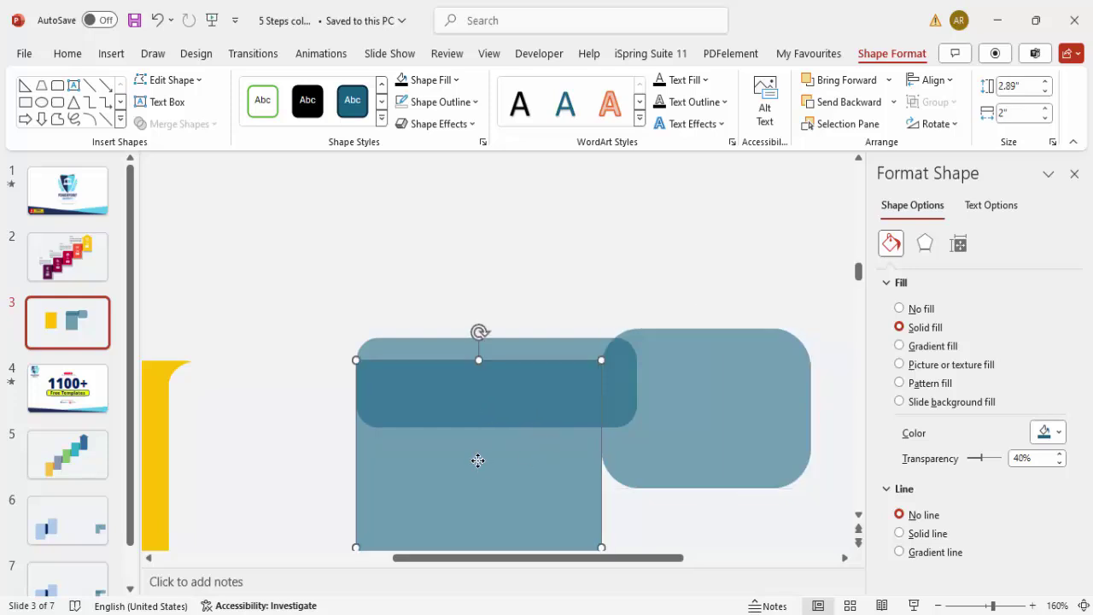
{"action": "left_click", "coordinate": [528, 349], "text": "shift"}
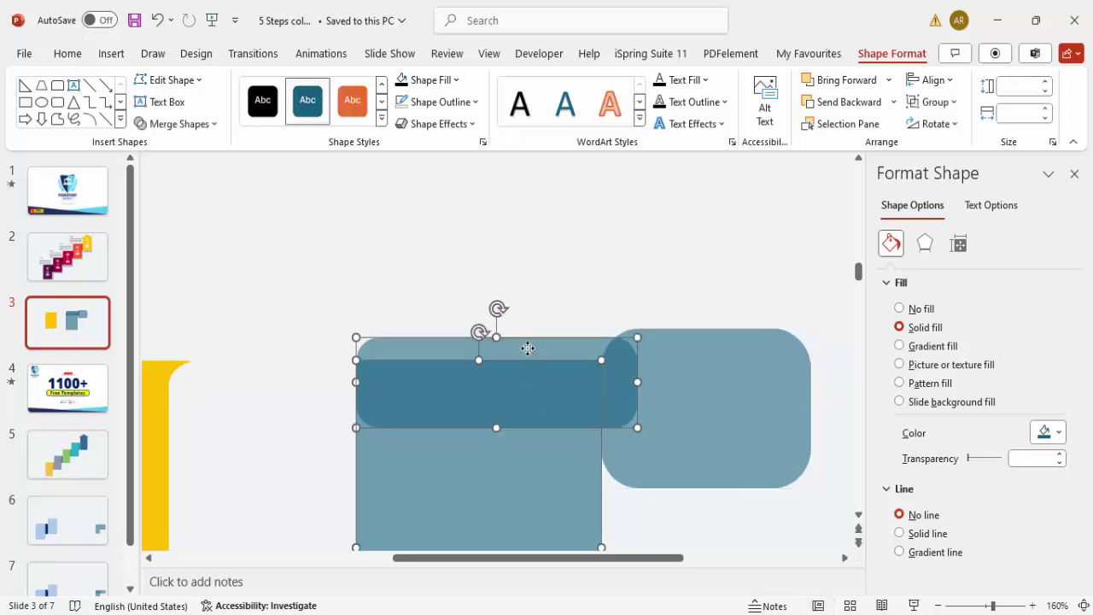
{"action": "left_click", "coordinate": [536, 335]}
{"action": "left_click", "coordinate": [533, 346]}
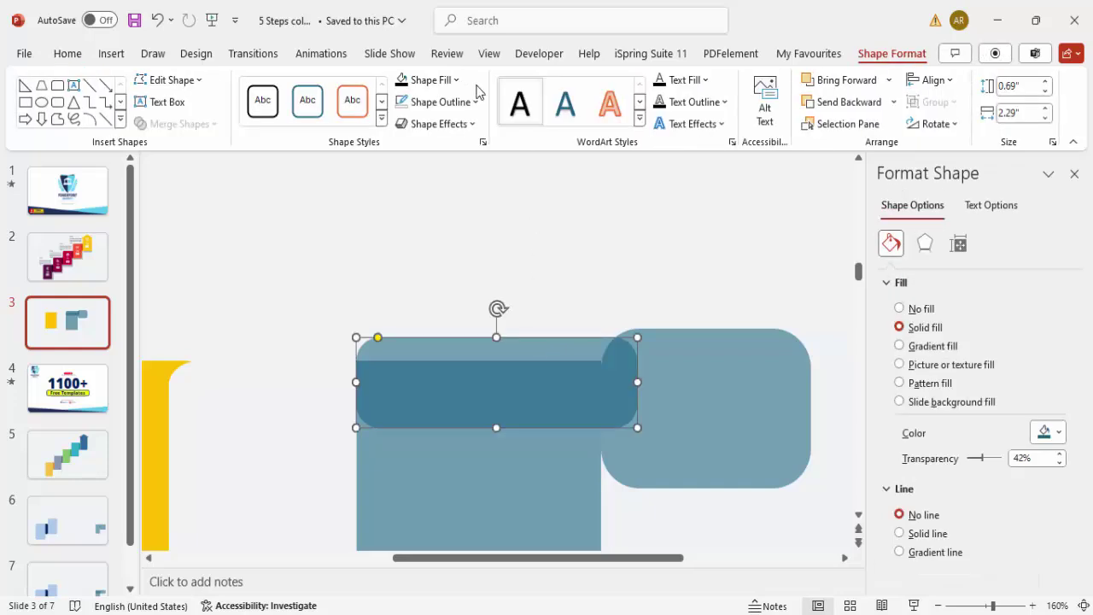
{"action": "left_click", "coordinate": [453, 79]}
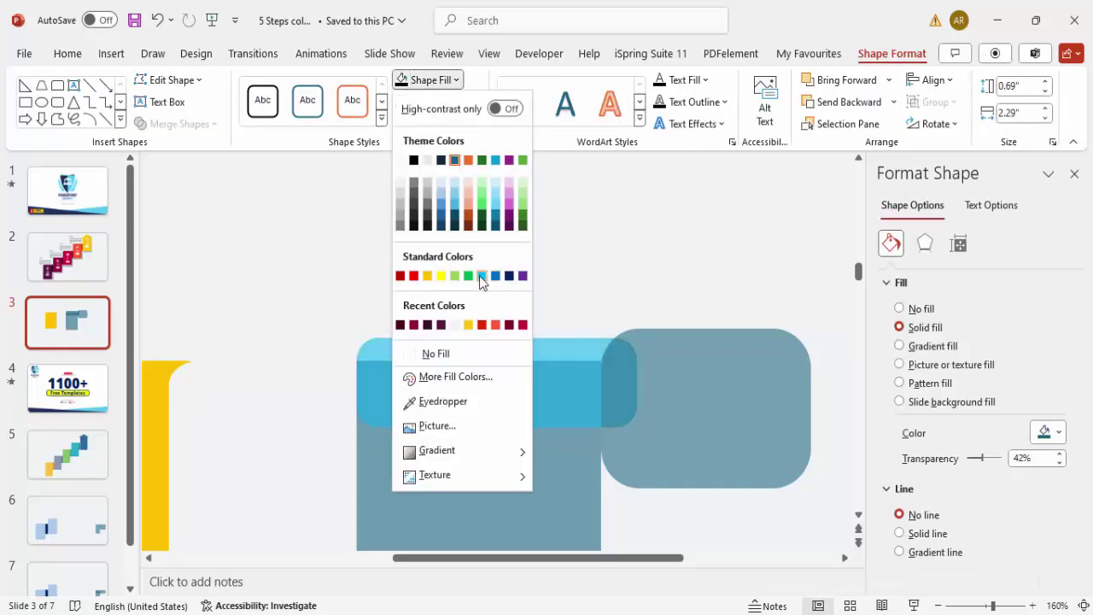
{"action": "left_click", "coordinate": [523, 276]}
Step: Fill the duplicated rounded rectangle with a bright green theme shade
{"action": "left_click", "coordinate": [702, 379]}
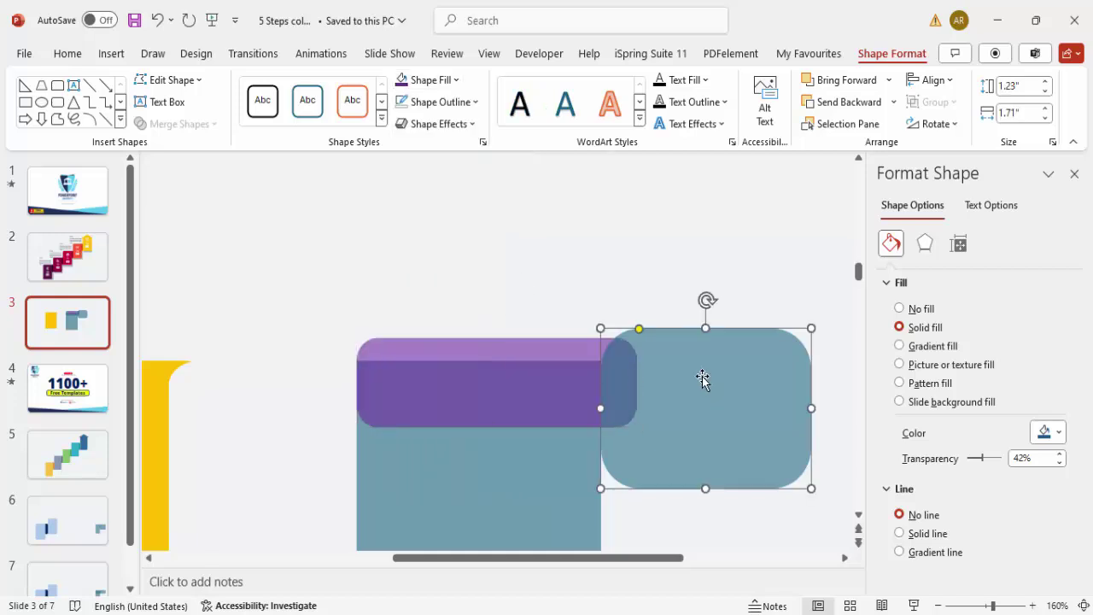
{"action": "left_click", "coordinate": [446, 80]}
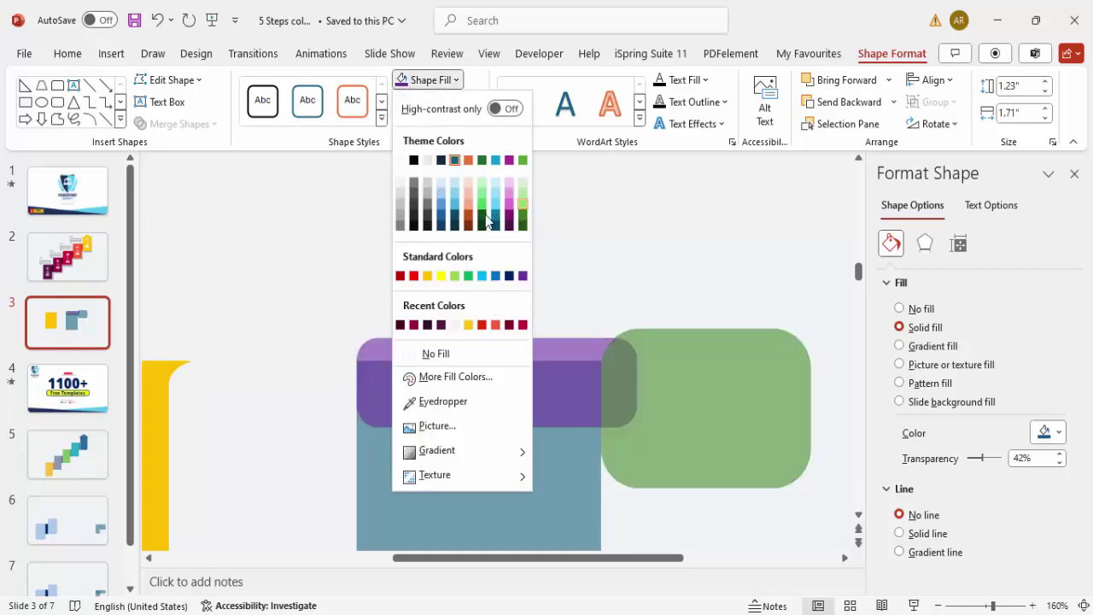
{"action": "left_click", "coordinate": [484, 209]}
{"action": "left_click", "coordinate": [595, 242]}
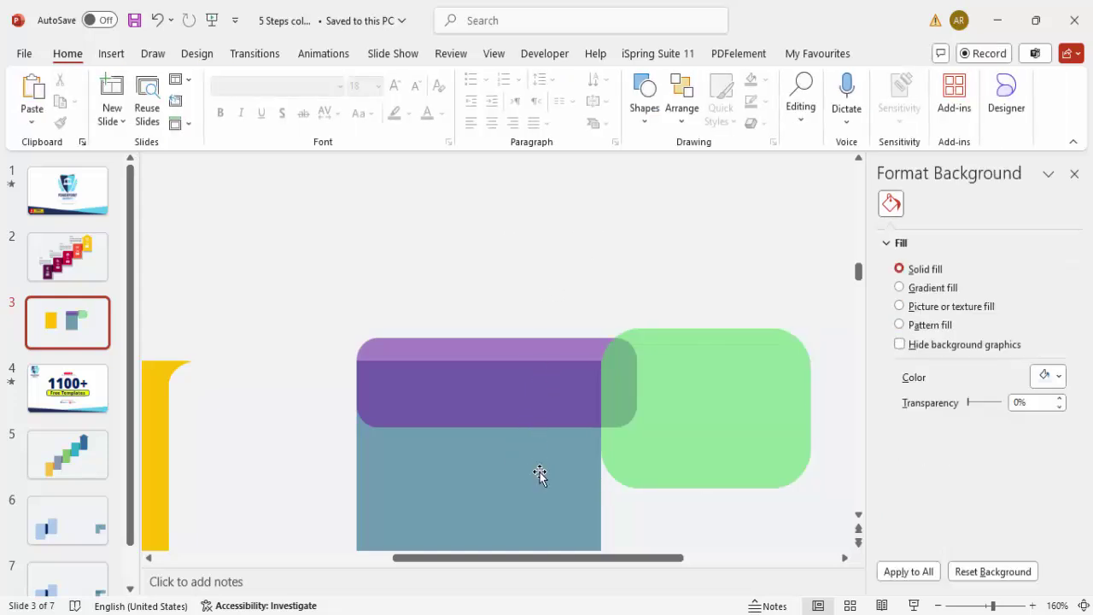
Step: Merge the tall rectangle and the purple rounded rectangle into one shape with Union
{"action": "left_click", "coordinate": [540, 472]}
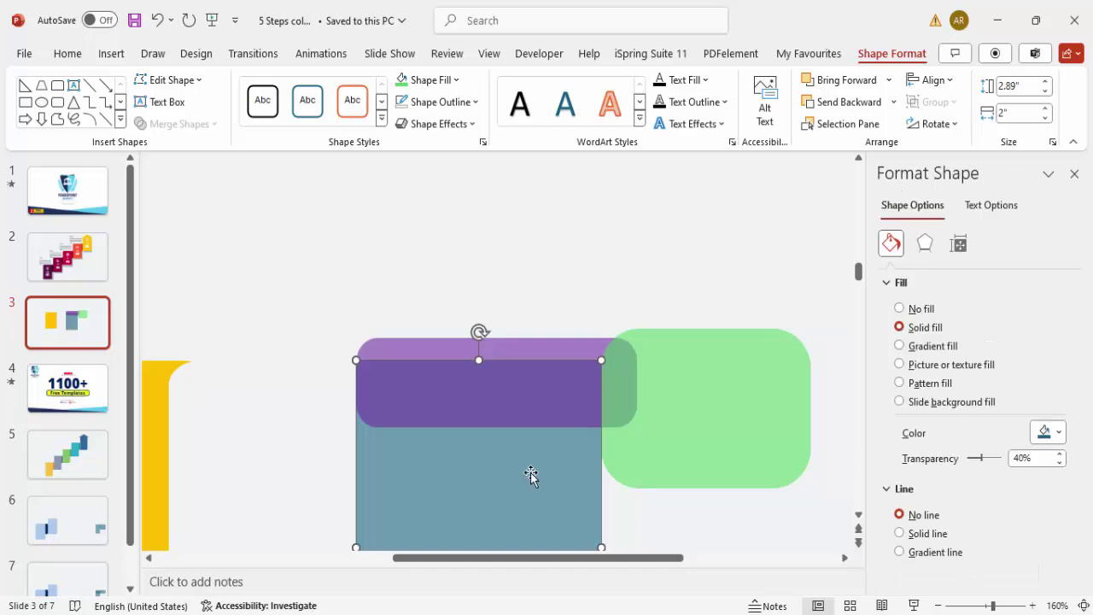
{"action": "left_click", "coordinate": [535, 352], "text": "shift"}
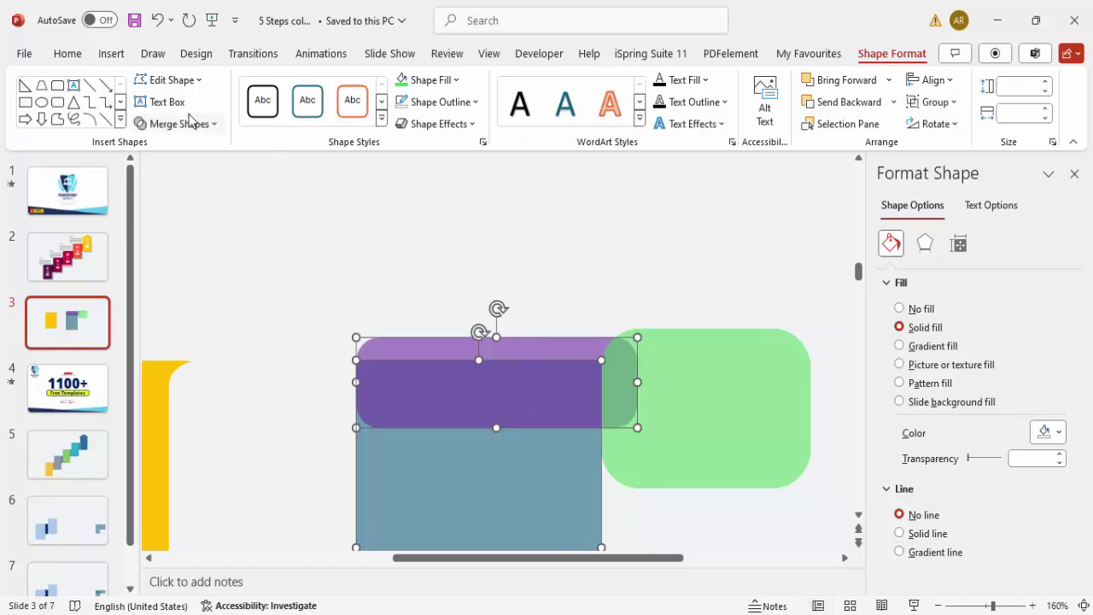
{"action": "left_click", "coordinate": [184, 124]}
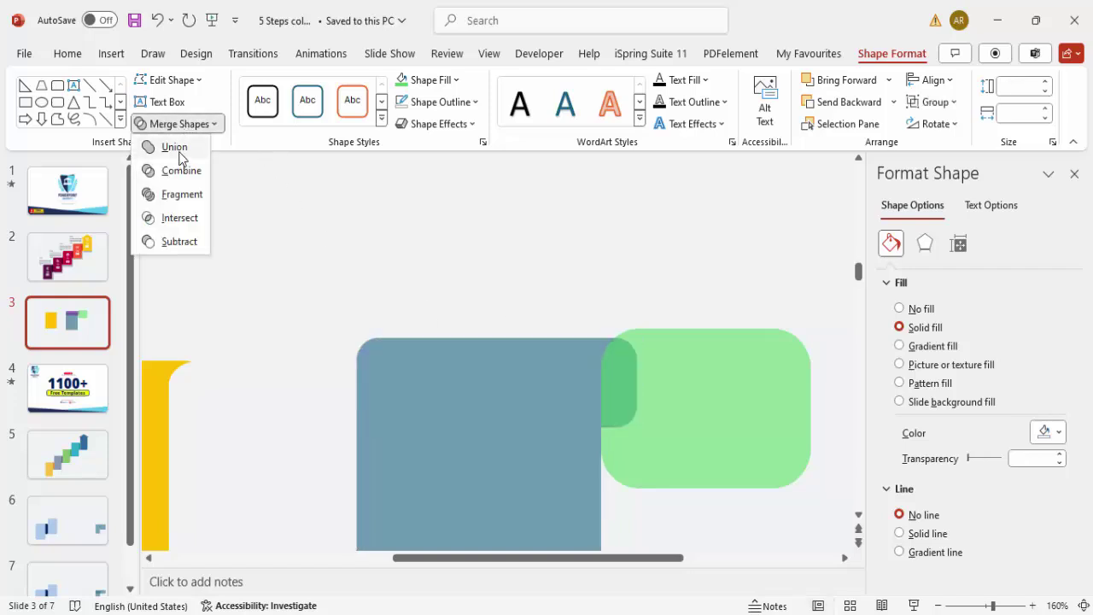
{"action": "left_click", "coordinate": [175, 146]}
{"action": "left_click", "coordinate": [435, 302]}
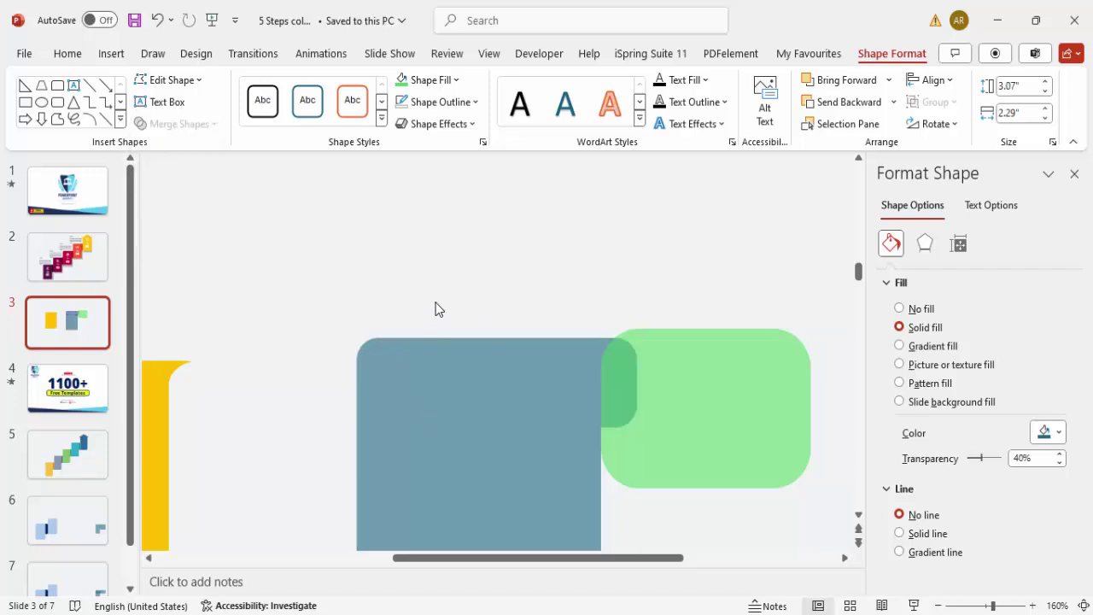
Step: Subtract the green rounded rectangle from the merged blue shape to cut a curved notch below its upper-right corner
{"action": "mouse_move", "coordinate": [805, 412]}
{"action": "left_mouse_down"}
{"action": "mouse_move", "coordinate": [827, 426]}
{"action": "mouse_move", "coordinate": [803, 425]}
{"action": "left_mouse_up"}
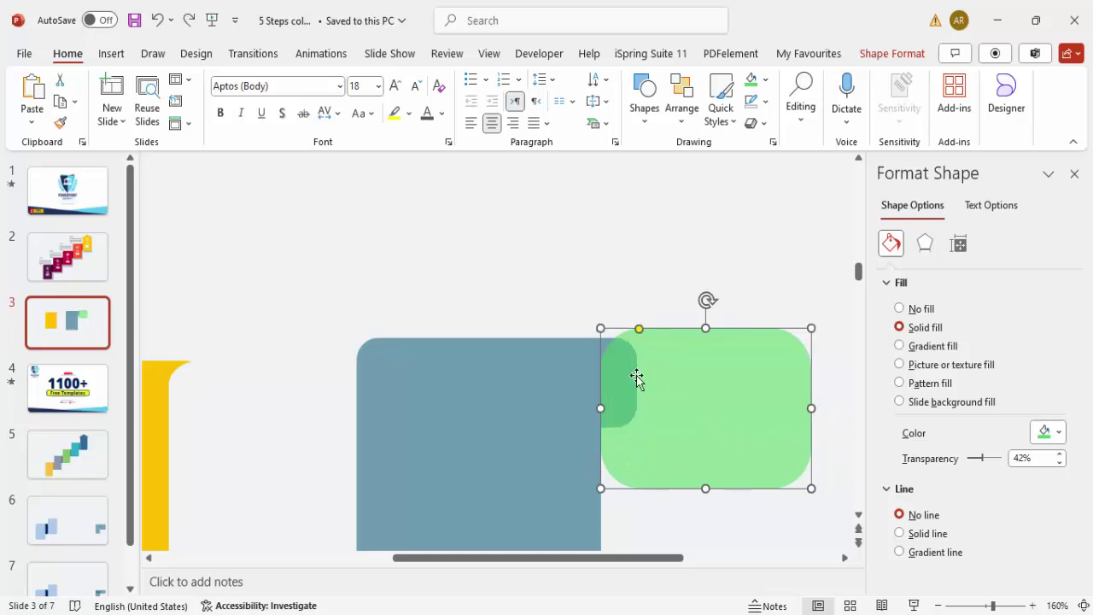
{"action": "left_click", "coordinate": [522, 405]}
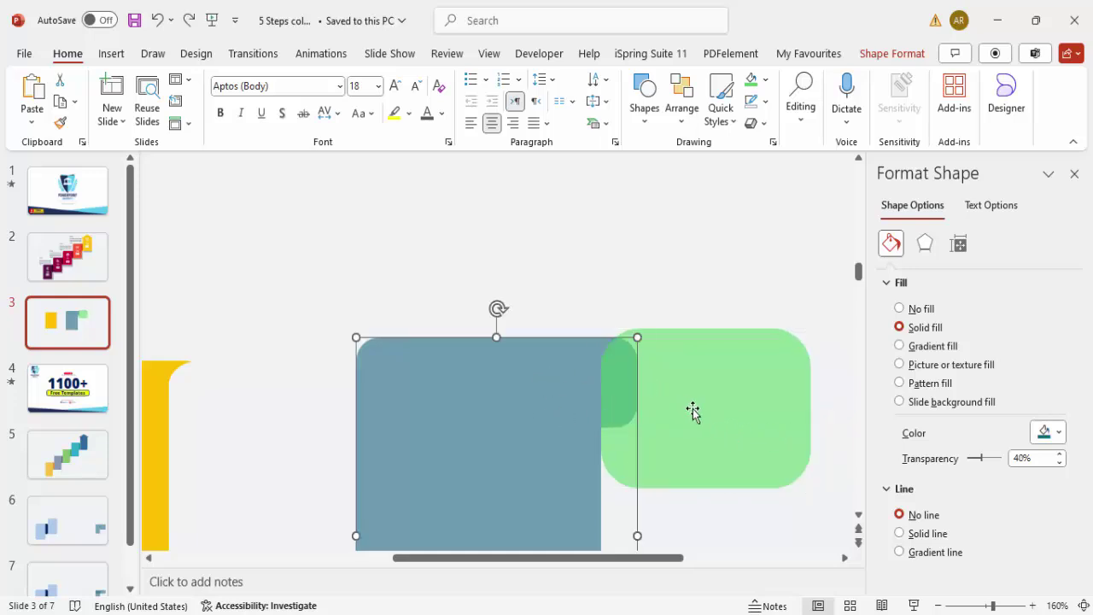
{"action": "left_click", "coordinate": [737, 402], "text": "shift"}
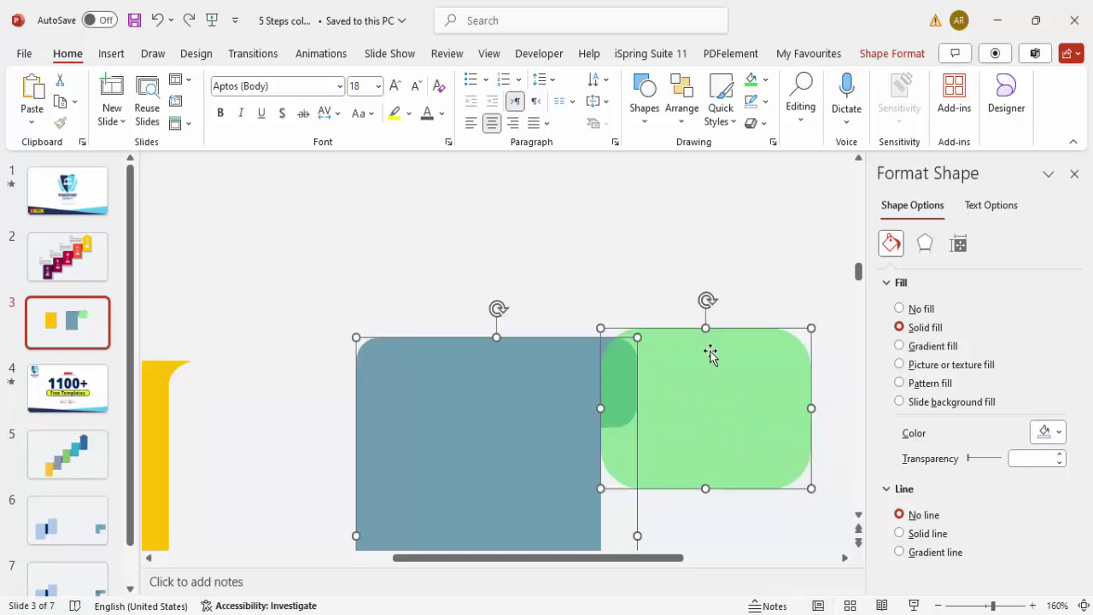
{"action": "left_click", "coordinate": [857, 60]}
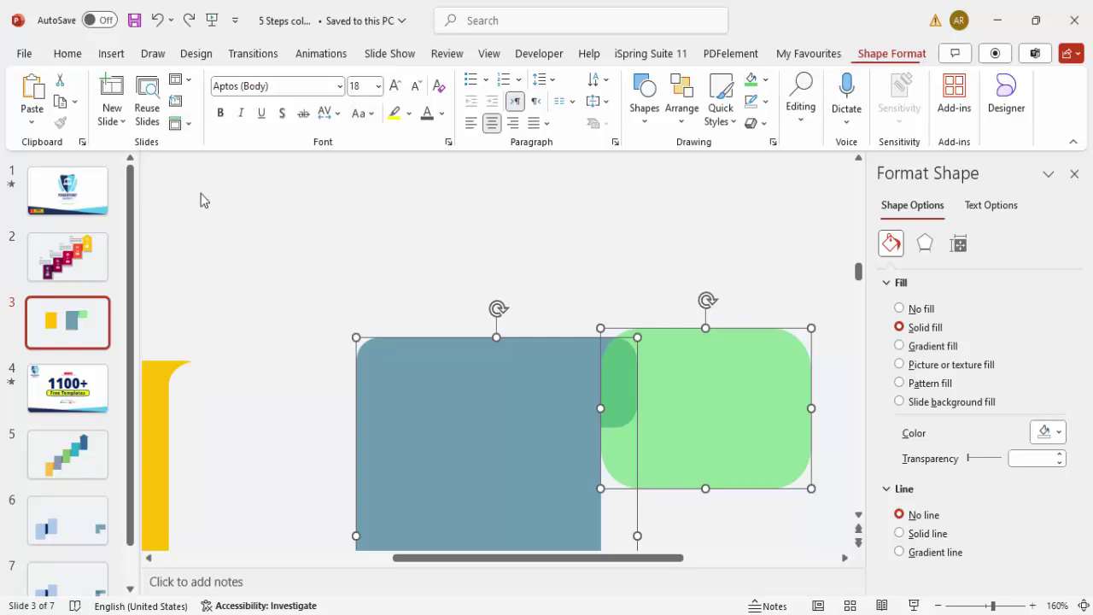
{"action": "left_click", "coordinate": [205, 124]}
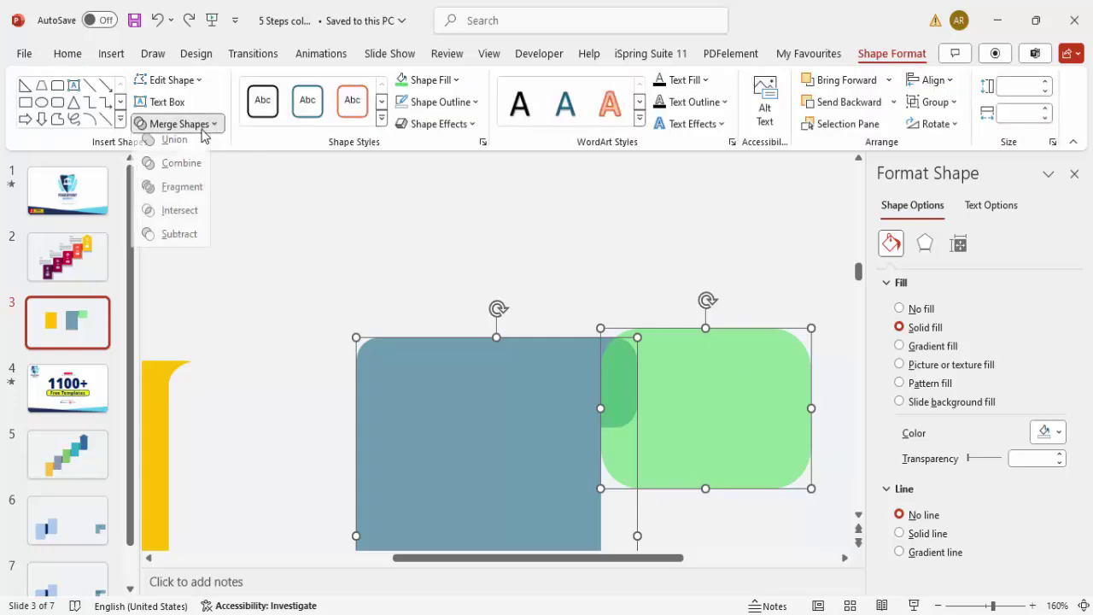
{"action": "left_click", "coordinate": [189, 246]}
{"action": "left_click_drag", "start_coordinate": [531, 560], "coordinate": [484, 559]}
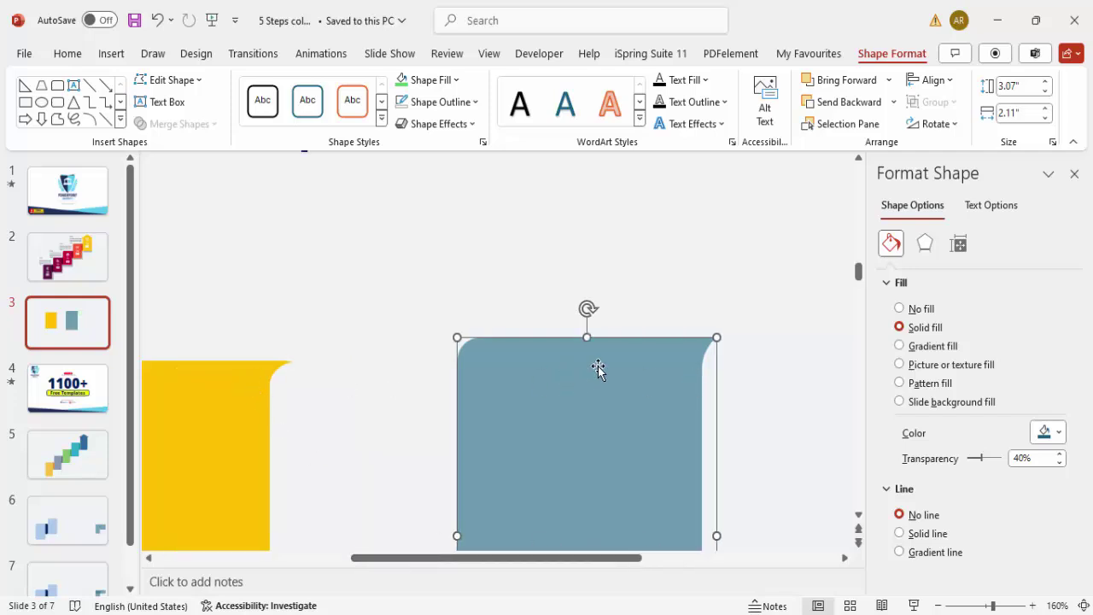
{"action": "left_click", "coordinate": [753, 339]}
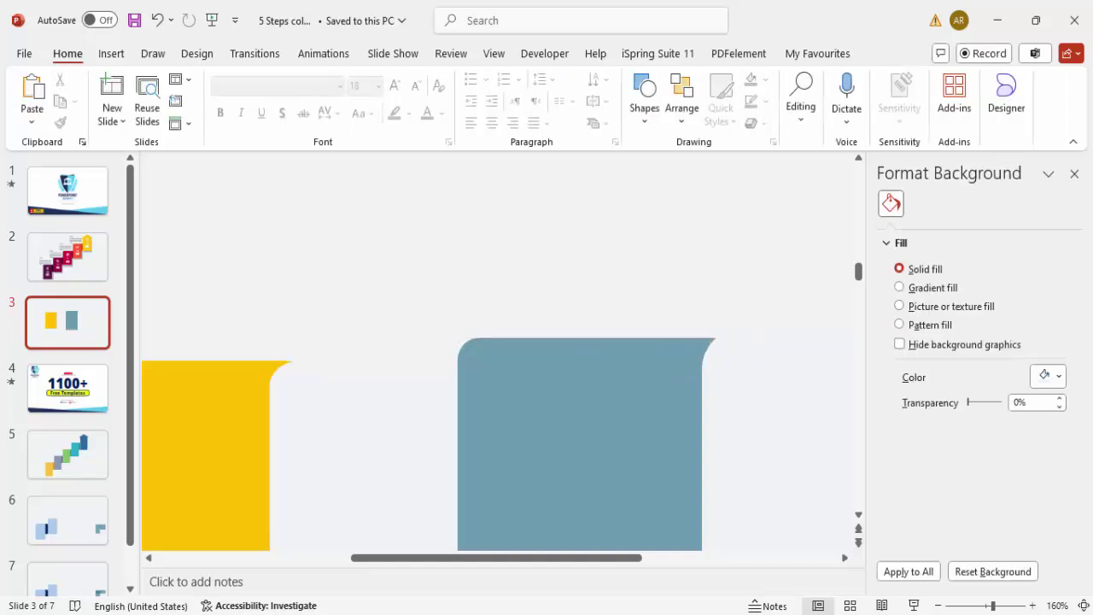
Step: Draw a rectangle about 2.69" high and 3.55" wide and centre it over the blue shape's lower half
{"action": "left_click", "coordinate": [1083, 605]}
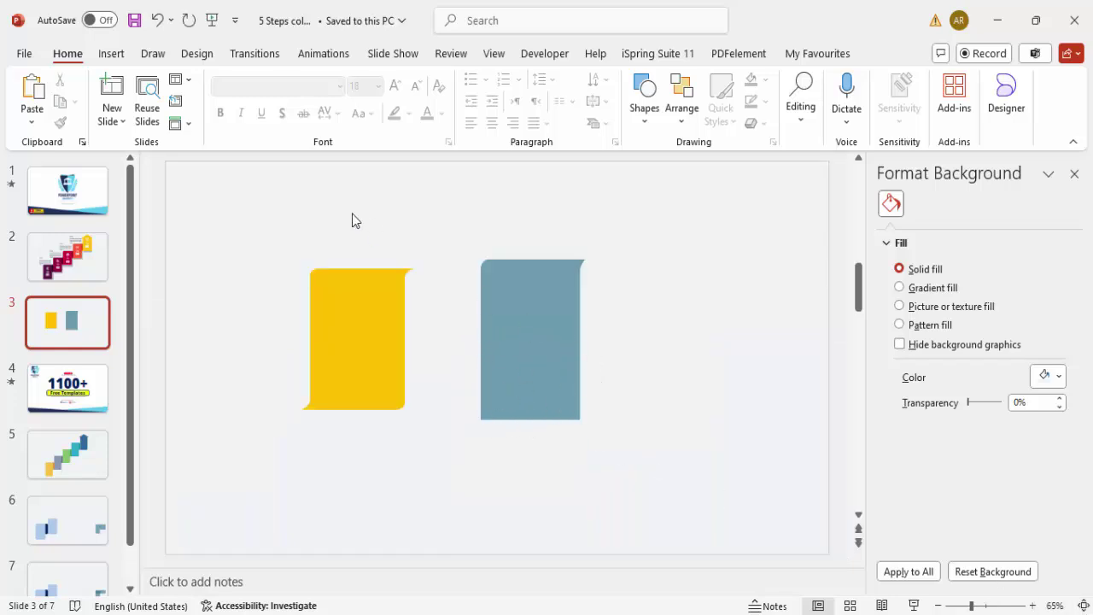
{"action": "left_click", "coordinate": [111, 54]}
{"action": "left_click", "coordinate": [355, 120]}
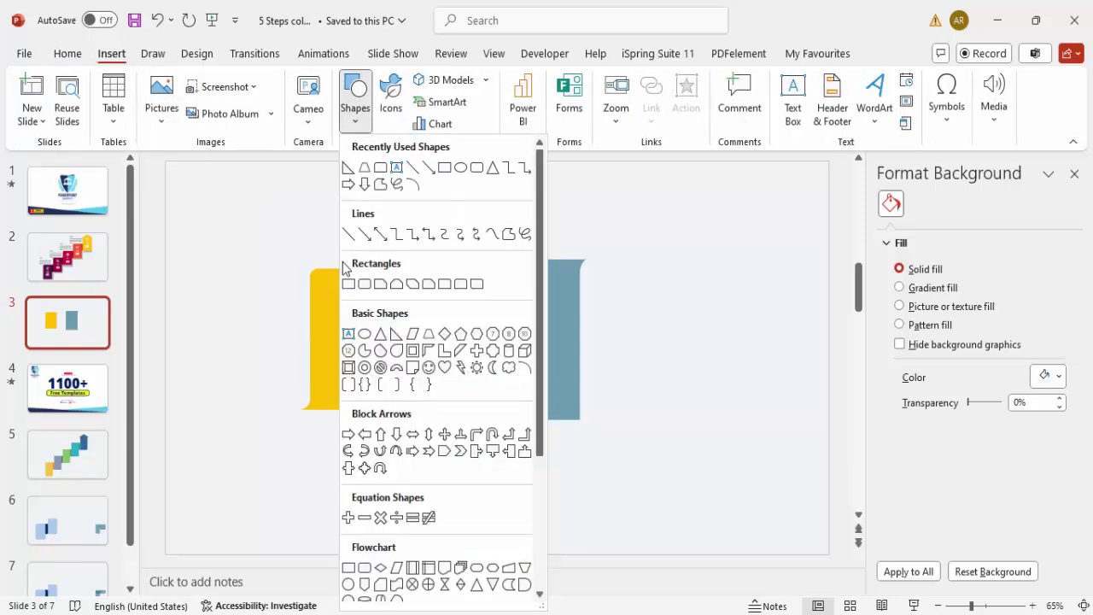
{"action": "left_click", "coordinate": [347, 284]}
{"action": "left_click_drag", "start_coordinate": [464, 338], "coordinate": [641, 480]}
{"action": "left_click", "coordinate": [549, 305]}
{"action": "left_click_drag", "start_coordinate": [620, 386], "coordinate": [603, 385]}
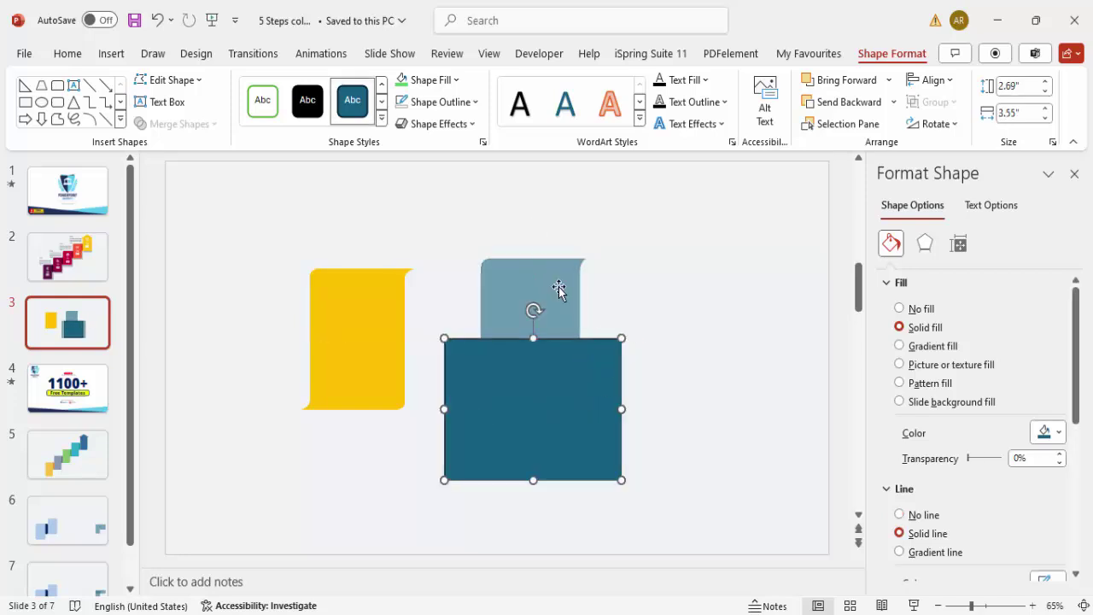
Step: Subtract the rectangle from the blue shape, keeping only the shape's upper half
{"action": "left_click", "coordinate": [556, 288]}
{"action": "left_click", "coordinate": [599, 391], "text": "shift"}
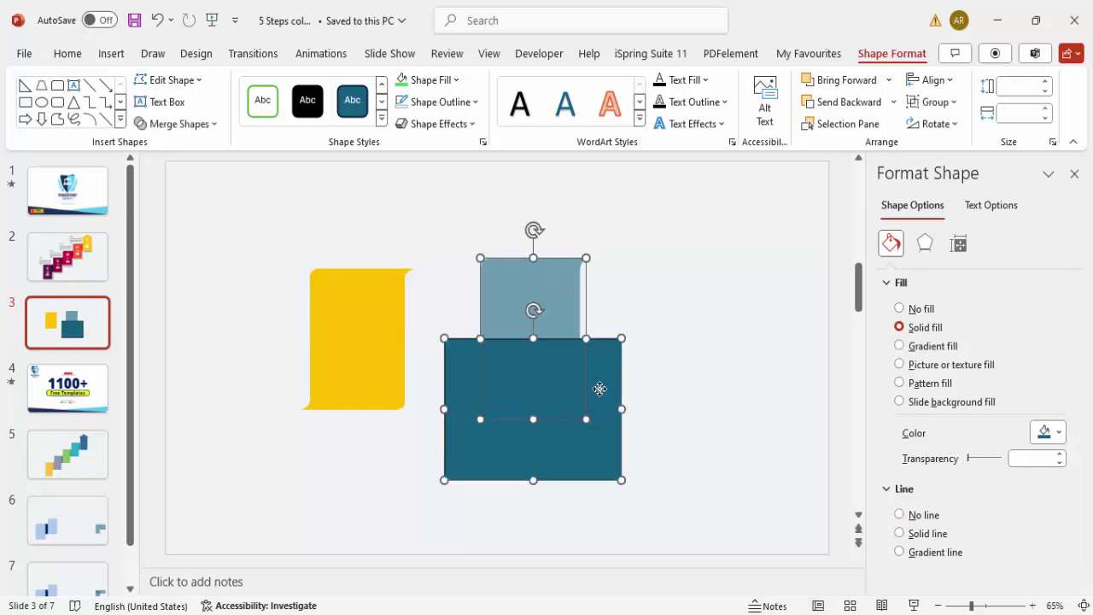
{"action": "left_click", "coordinate": [178, 124]}
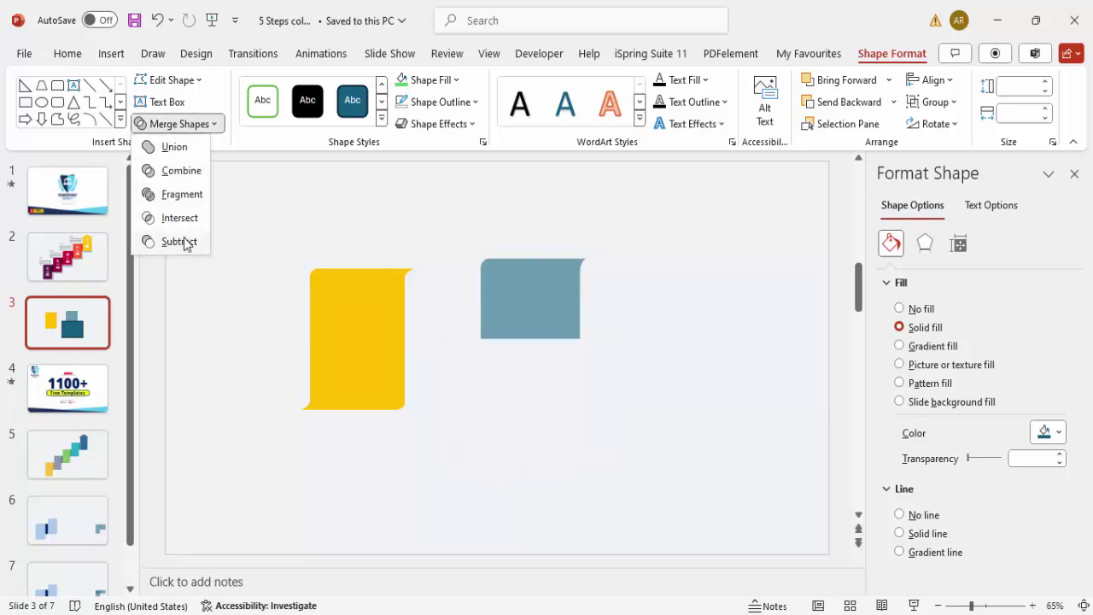
{"action": "left_click", "coordinate": [180, 242]}
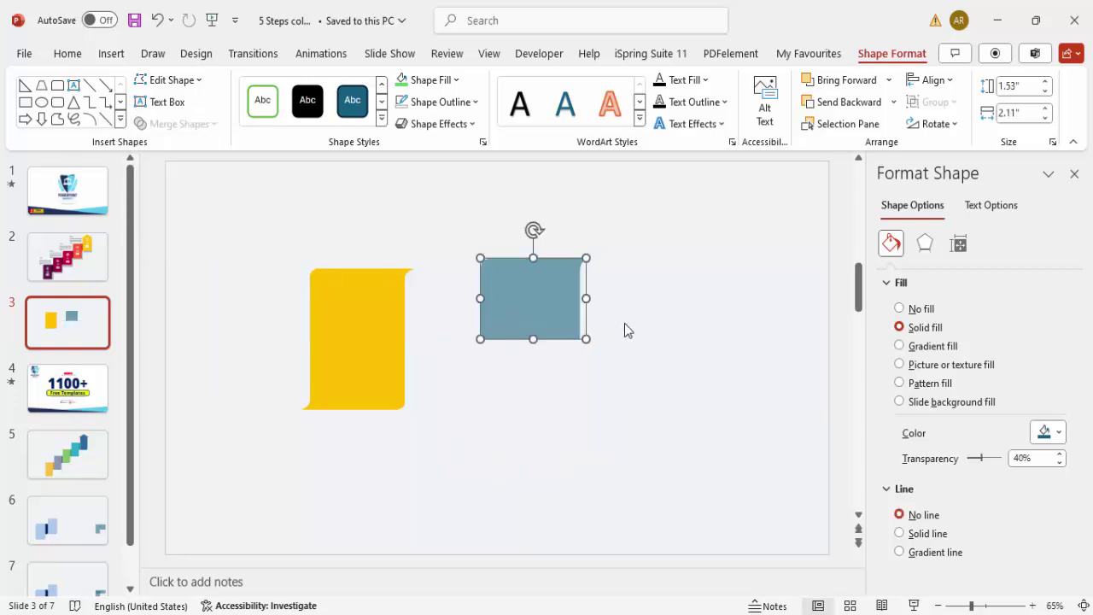
Step: Duplicate the blue half shape, flip the copy vertically and horizontally, and fit it directly beneath the original
{"action": "left_click_drag", "start_coordinate": [558, 305], "coordinate": [658, 377], "text": "ctrl"}
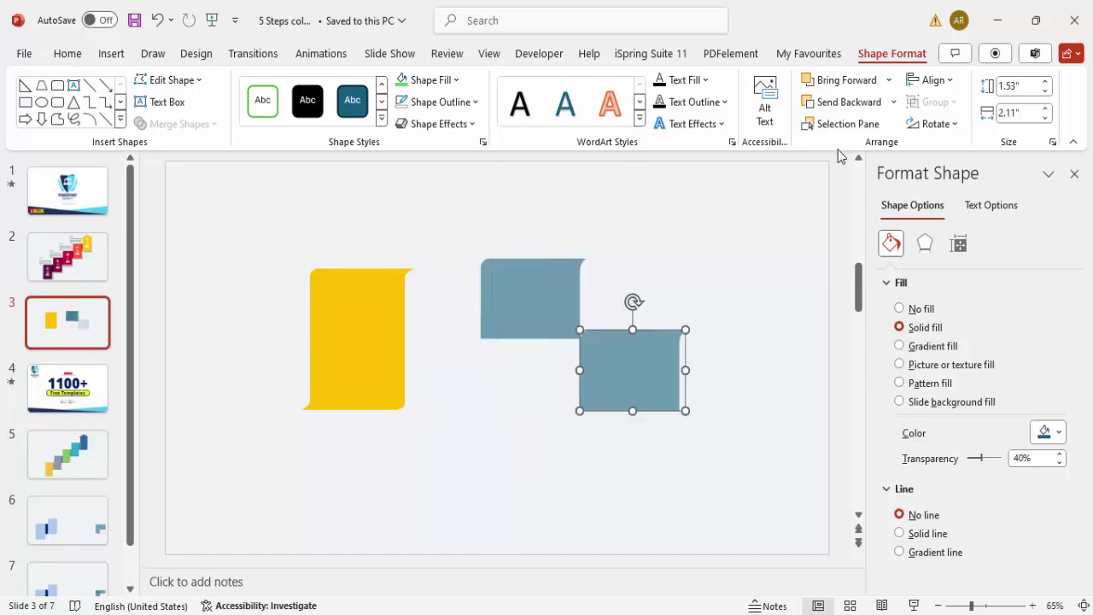
{"action": "left_click", "coordinate": [934, 123]}
{"action": "left_click", "coordinate": [955, 196]}
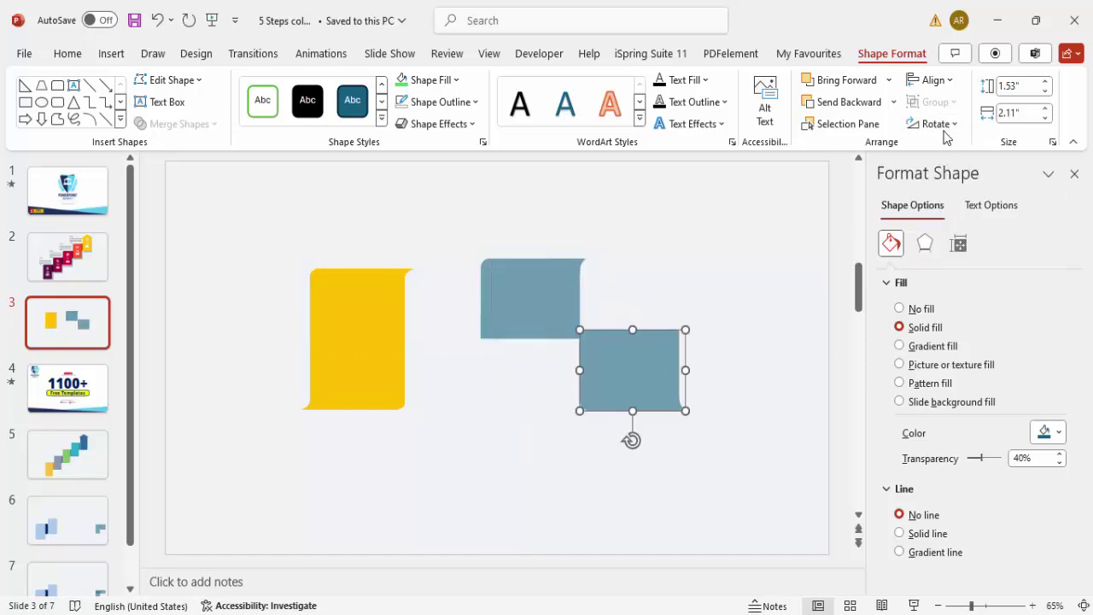
{"action": "left_click", "coordinate": [936, 124]}
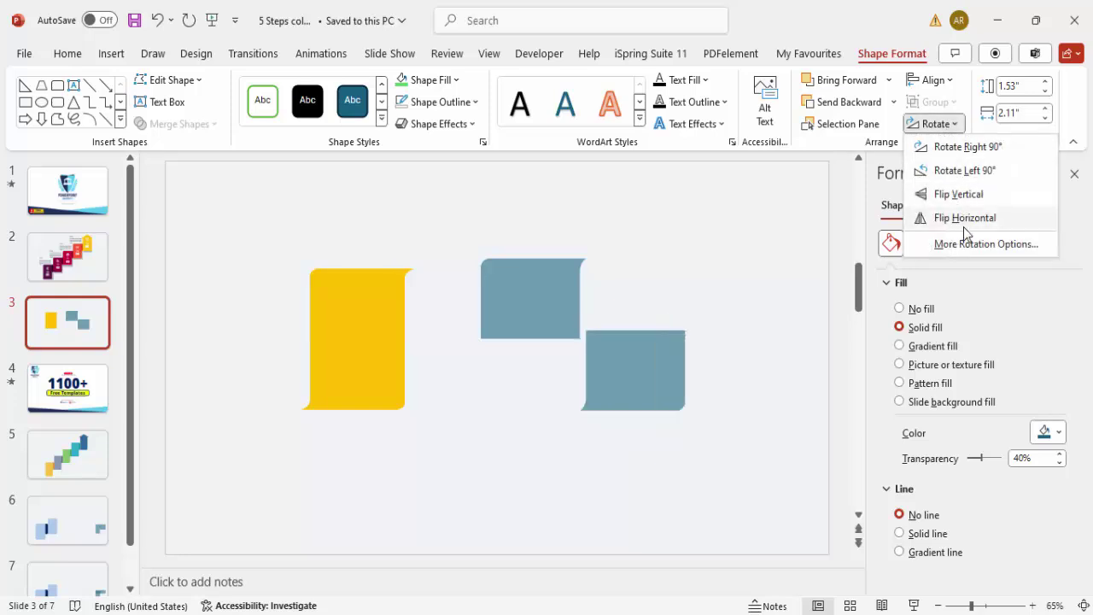
{"action": "left_click", "coordinate": [963, 222]}
{"action": "left_click_drag", "start_coordinate": [666, 388], "coordinate": [564, 397]}
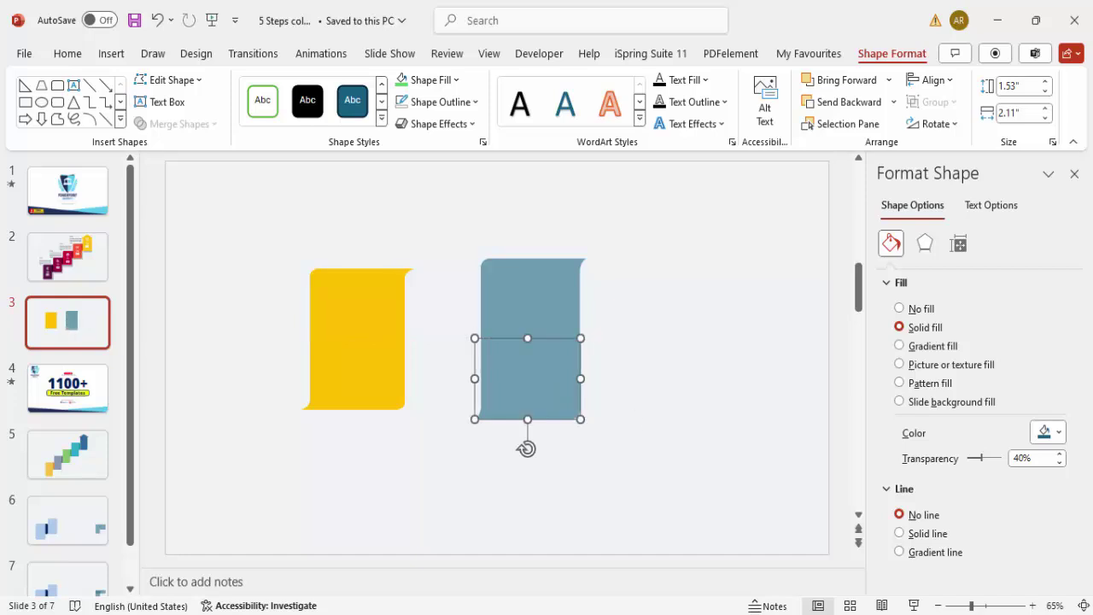
{"action": "left_click", "coordinate": [1005, 607]}
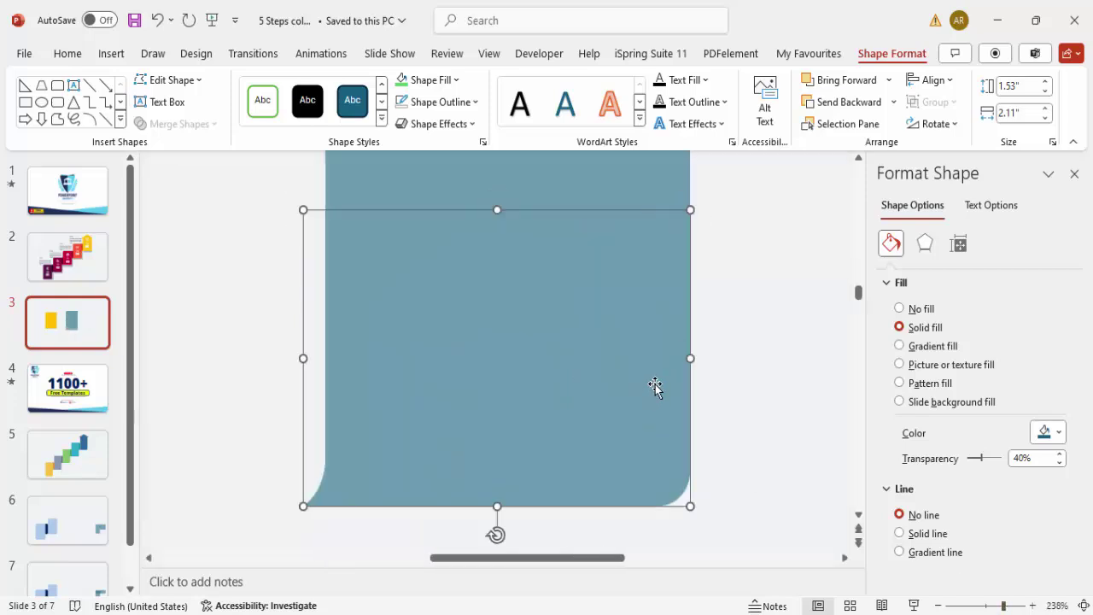
Step: Merge the upper and lower blue halves into one ribbon shape with Union
{"action": "left_click", "coordinate": [730, 362]}
{"action": "scroll", "coordinate": [689, 298], "scroll_direction": "up", "scroll_amount": 1}
{"action": "left_click", "coordinate": [624, 247]}
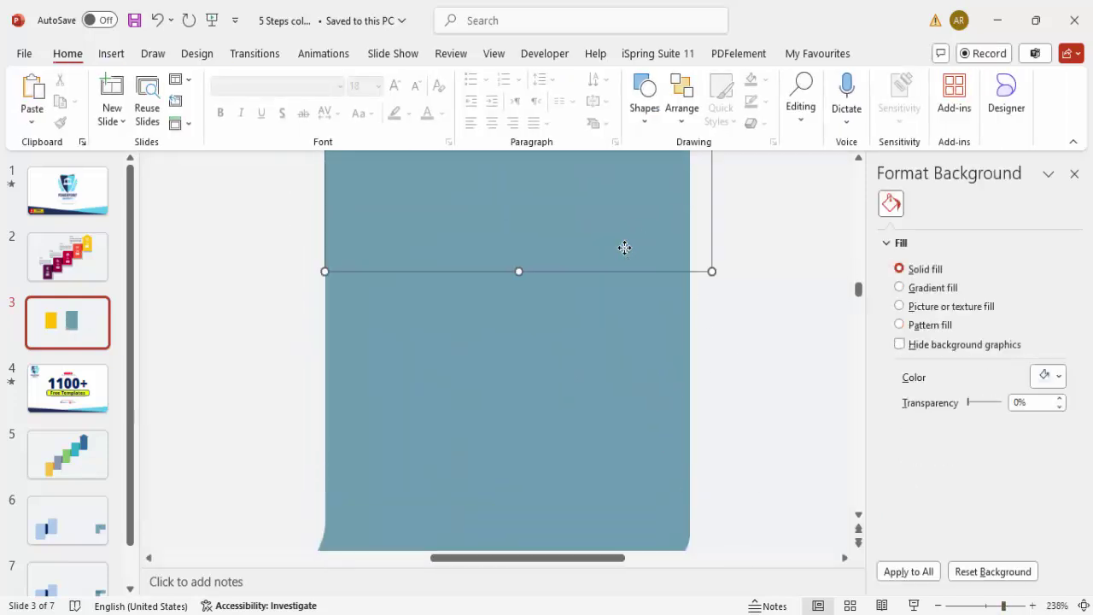
{"action": "left_click", "coordinate": [586, 386], "text": "shift"}
{"action": "left_click", "coordinate": [892, 53]}
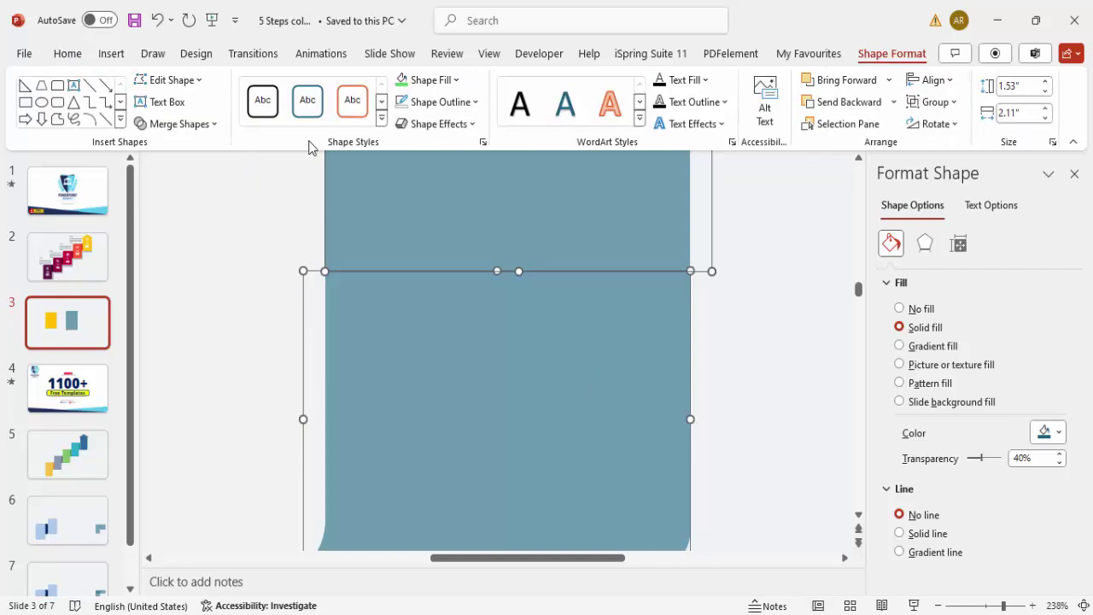
{"action": "left_click", "coordinate": [208, 125]}
{"action": "left_click", "coordinate": [173, 147]}
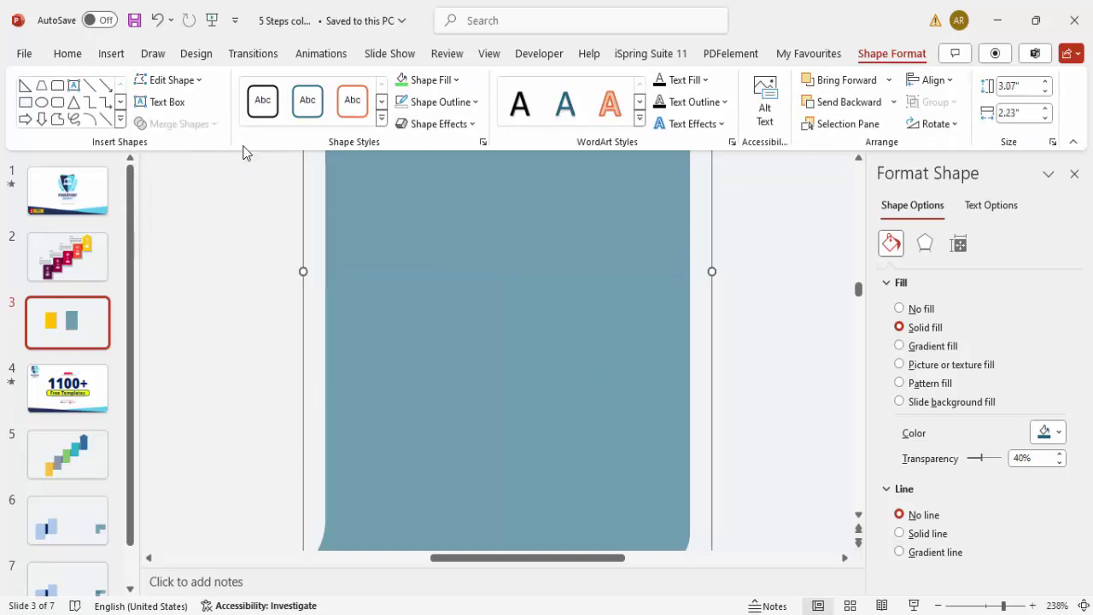
{"action": "left_click", "coordinate": [1083, 605]}
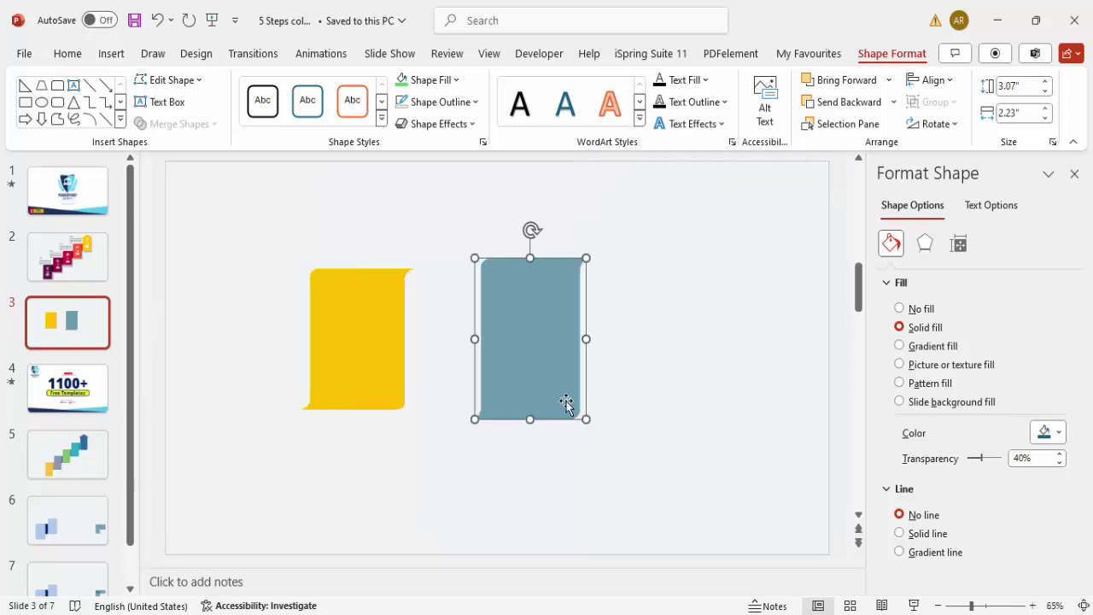
Step: Resize the blue ribbon to about 2.69" high and 1.97" wide, and delete the yellow ribbon
{"action": "left_click", "coordinate": [353, 331]}
{"action": "left_click", "coordinate": [529, 291]}
{"action": "left_click_drag", "start_coordinate": [482, 263], "coordinate": [487, 277]}
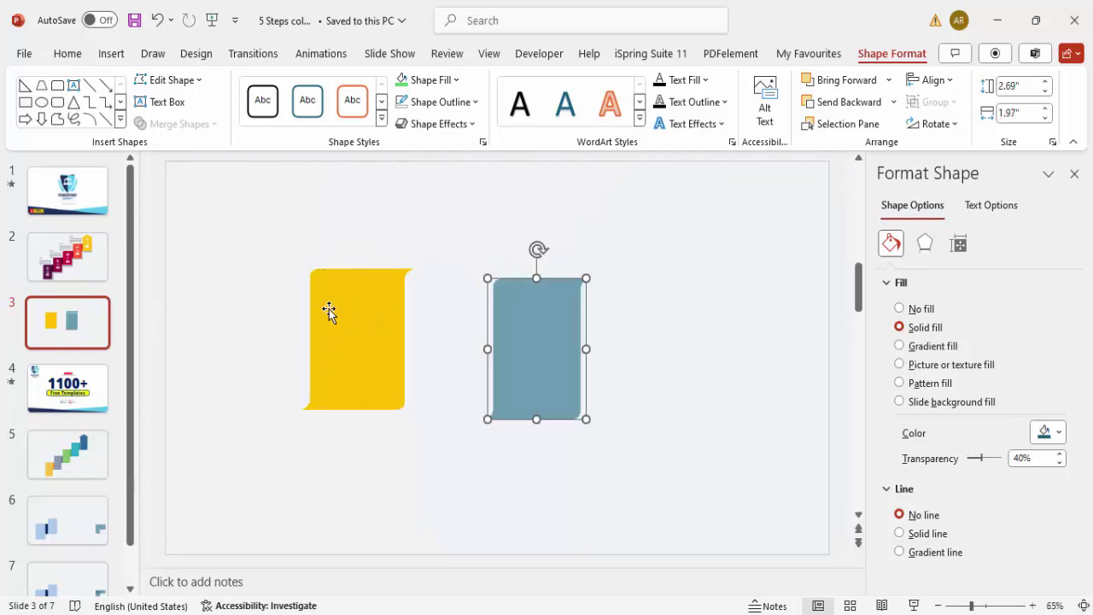
{"action": "left_click", "coordinate": [383, 315]}
{"action": "key", "text": "Delete"}
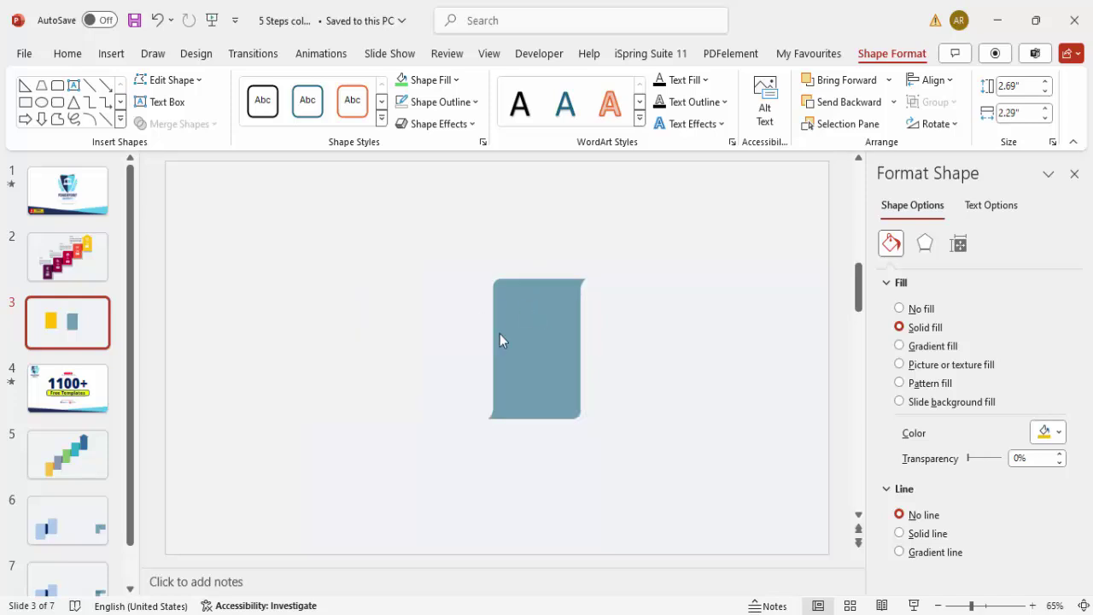
Step: Set the ribbon's fill transparency to 0% and move it to the lower-left area of the slide
{"action": "left_click", "coordinate": [499, 339]}
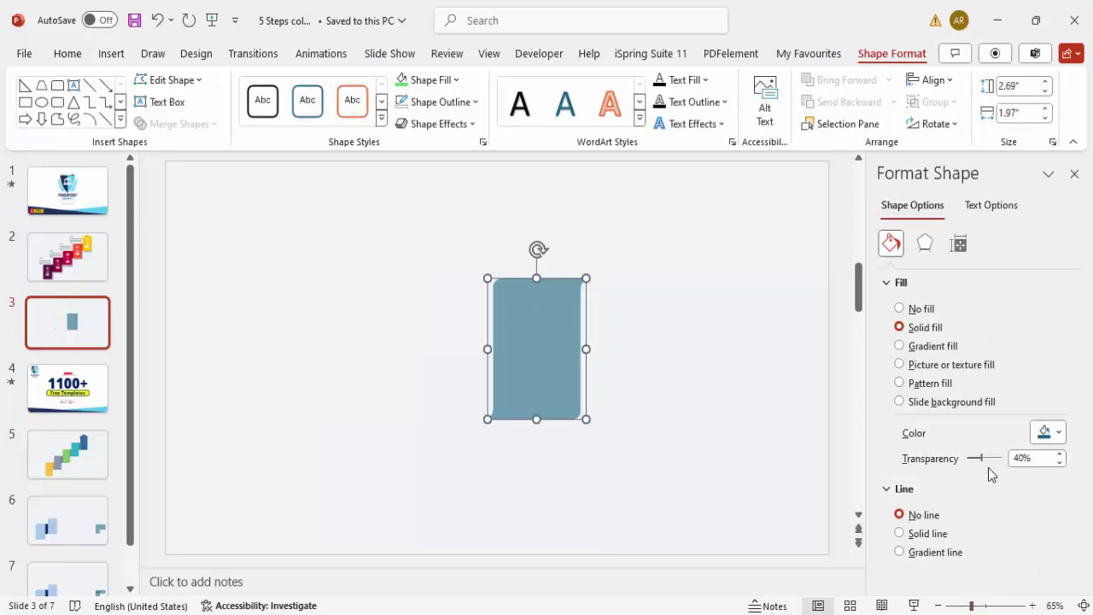
{"action": "left_click_drag", "start_coordinate": [981, 463], "coordinate": [956, 463]}
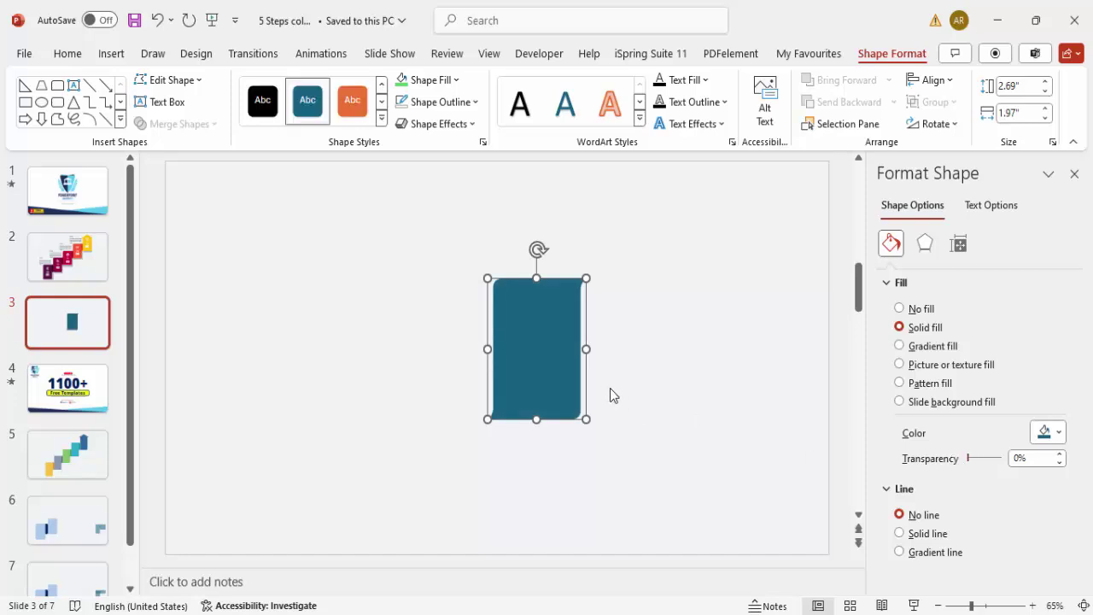
{"action": "left_click_drag", "start_coordinate": [972, 605], "coordinate": [964, 606]}
{"action": "left_click_drag", "start_coordinate": [520, 373], "coordinate": [350, 442]}
Step: Draw a narrow rounded rectangle about 1.72" high and 0.6" wide beside the ribbon and remove its outline
{"action": "left_click", "coordinate": [111, 53]}
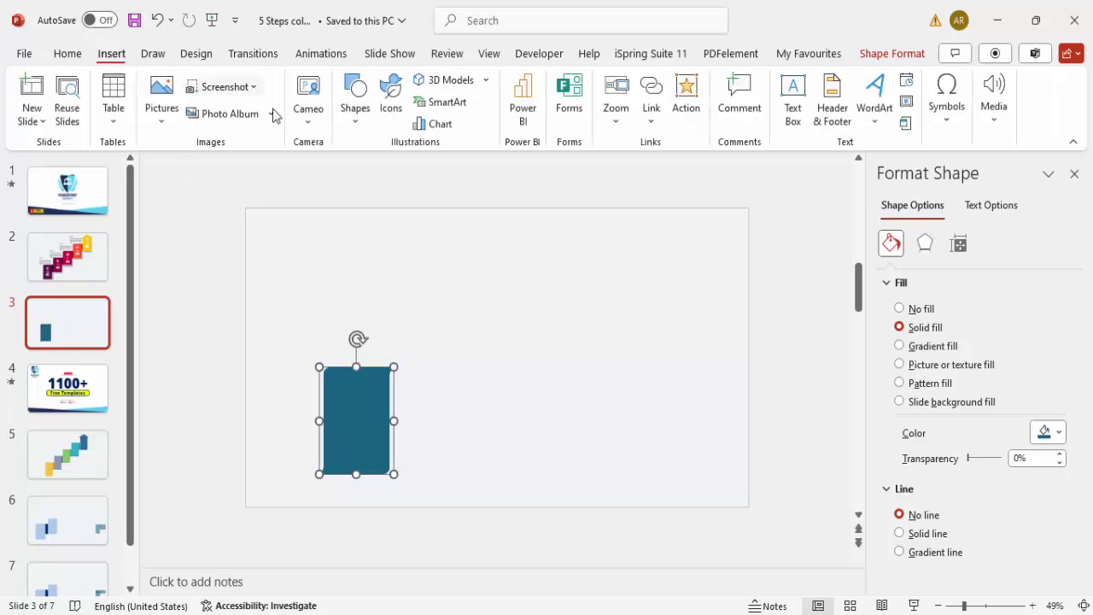
{"action": "left_click", "coordinate": [355, 96]}
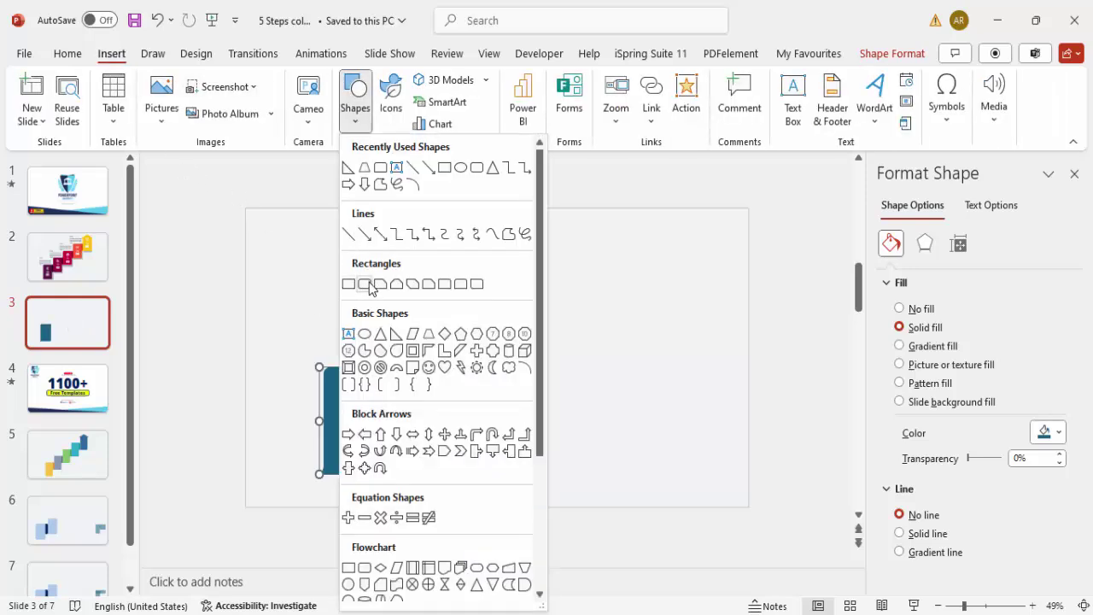
{"action": "left_click", "coordinate": [366, 286]}
{"action": "left_click_drag", "start_coordinate": [427, 357], "coordinate": [448, 427]}
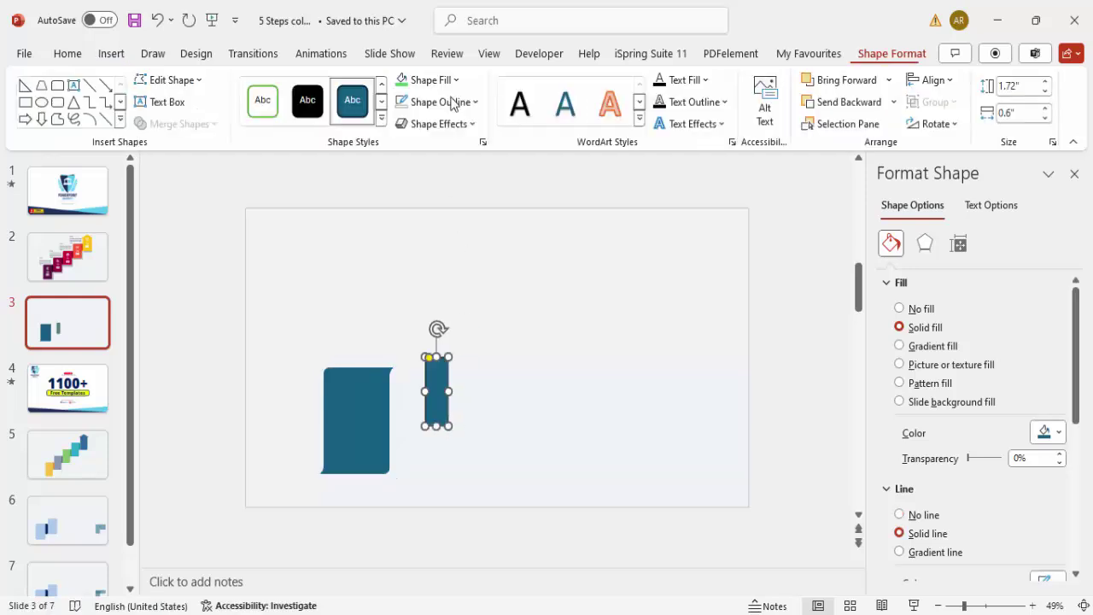
{"action": "left_click", "coordinate": [454, 102]}
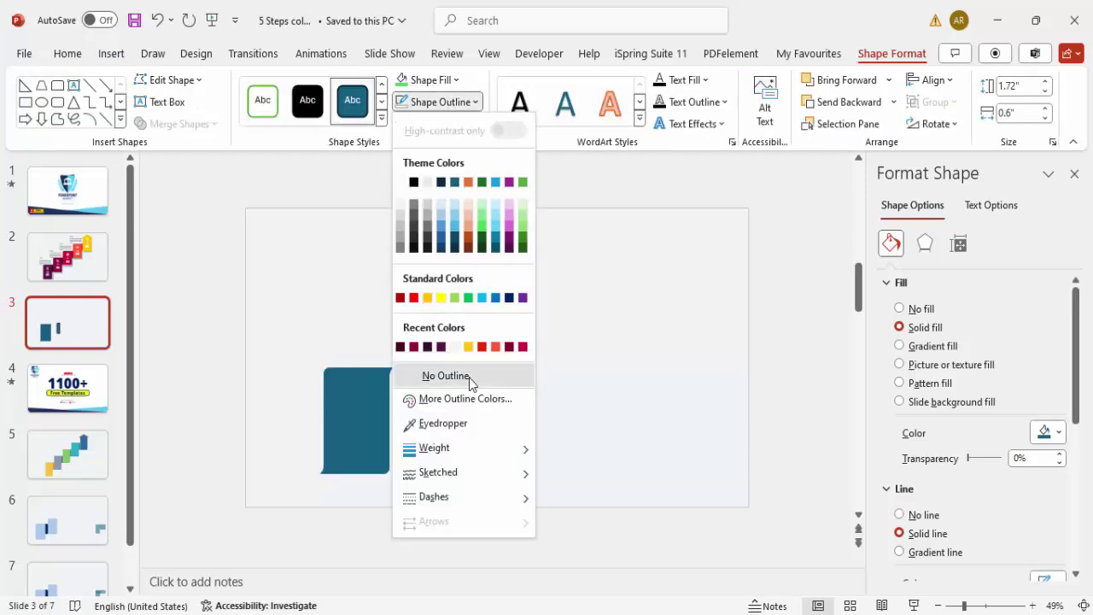
{"action": "left_click", "coordinate": [445, 377]}
Step: Fill the ribbon with the recent dark magenta colour and select the narrow rounded rectangle
{"action": "left_click", "coordinate": [365, 397]}
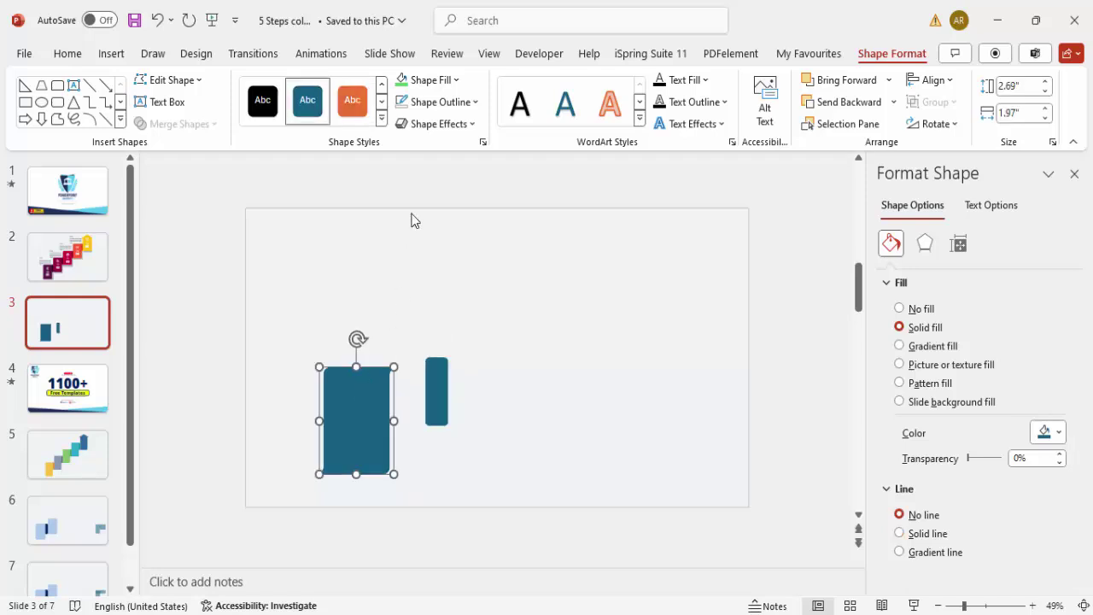
{"action": "left_click", "coordinate": [433, 80]}
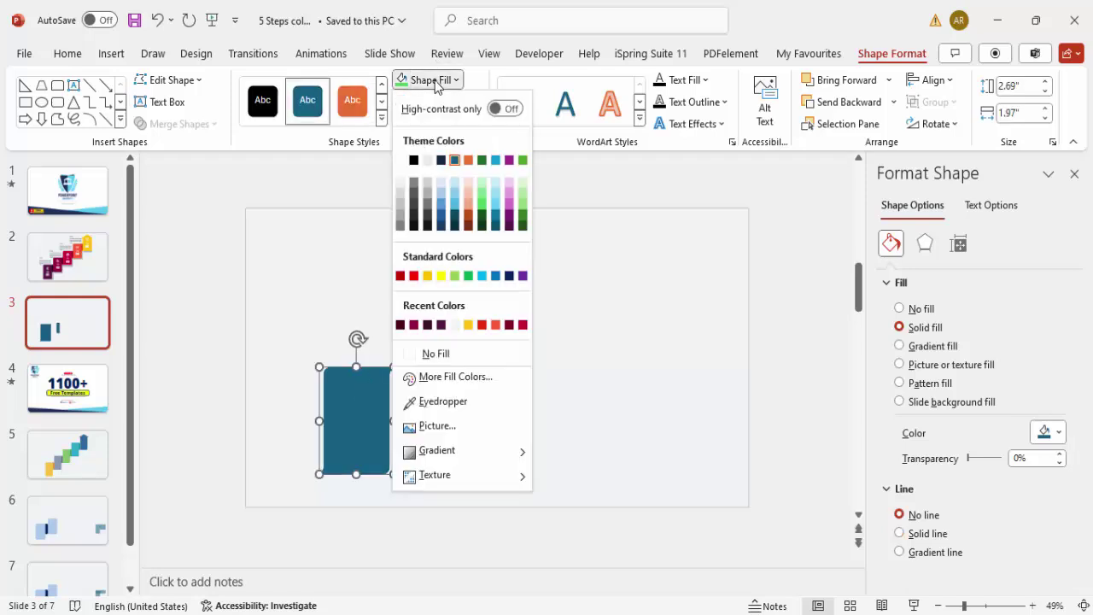
{"action": "left_click", "coordinate": [415, 325]}
{"action": "left_click", "coordinate": [431, 375]}
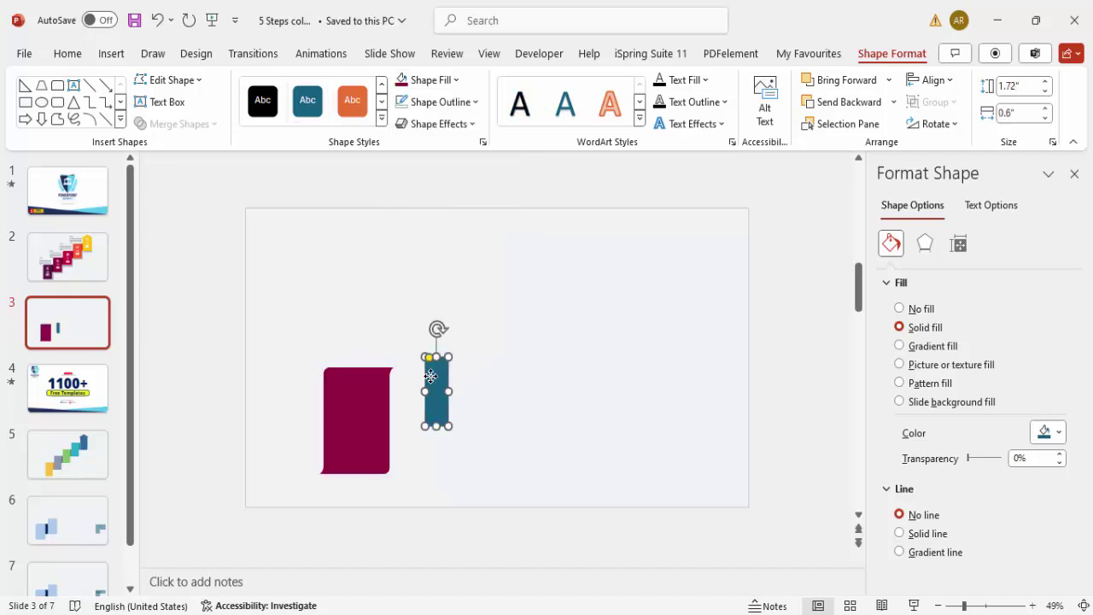
{"action": "left_click", "coordinate": [348, 405]}
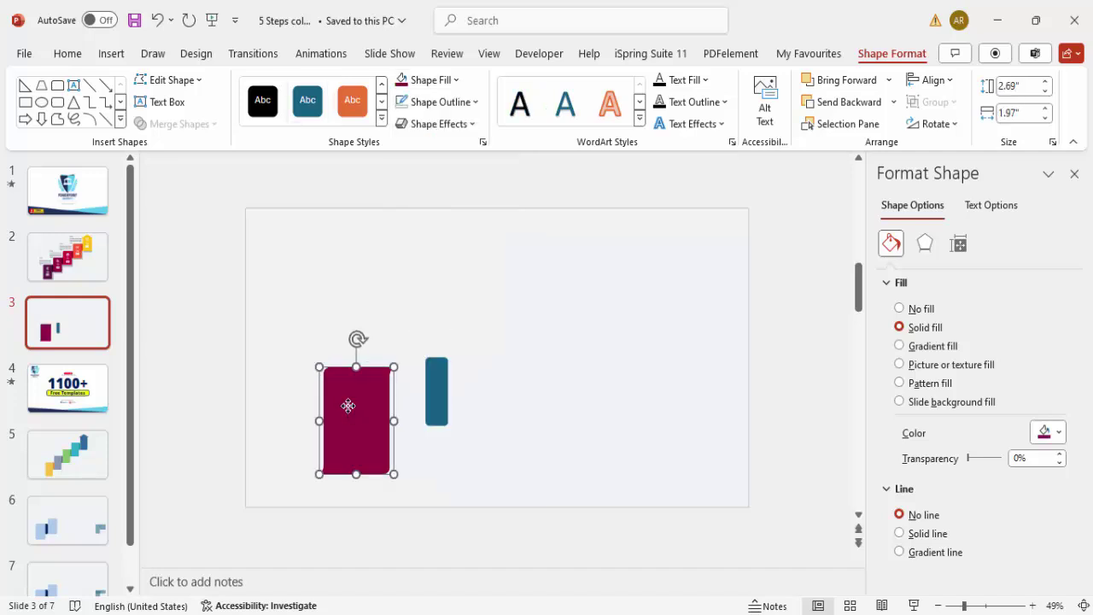
{"action": "left_click", "coordinate": [433, 390]}
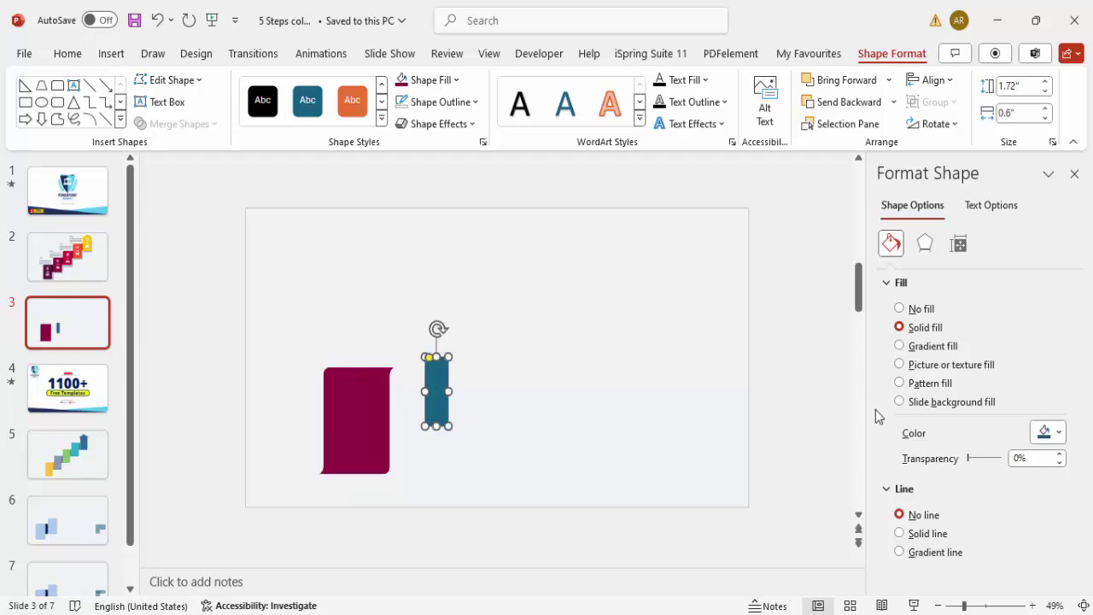
Step: Fill the narrow rounded rectangle with a custom colour, a darker shade of the ribbon's magenta
{"action": "left_click", "coordinate": [1046, 436]}
{"action": "left_click", "coordinate": [961, 366]}
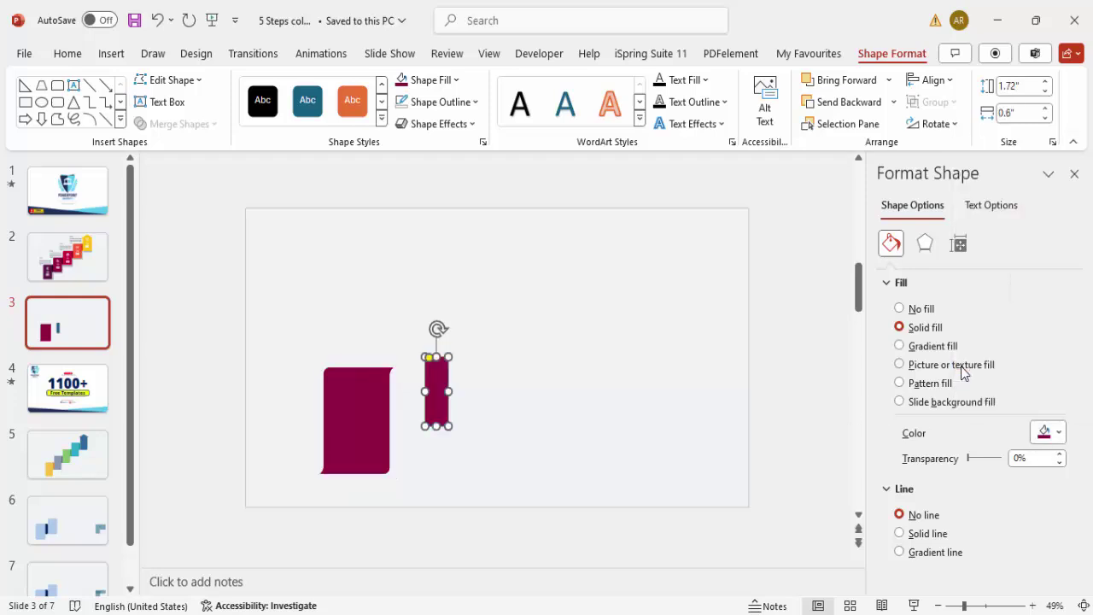
{"action": "left_click", "coordinate": [1060, 433]}
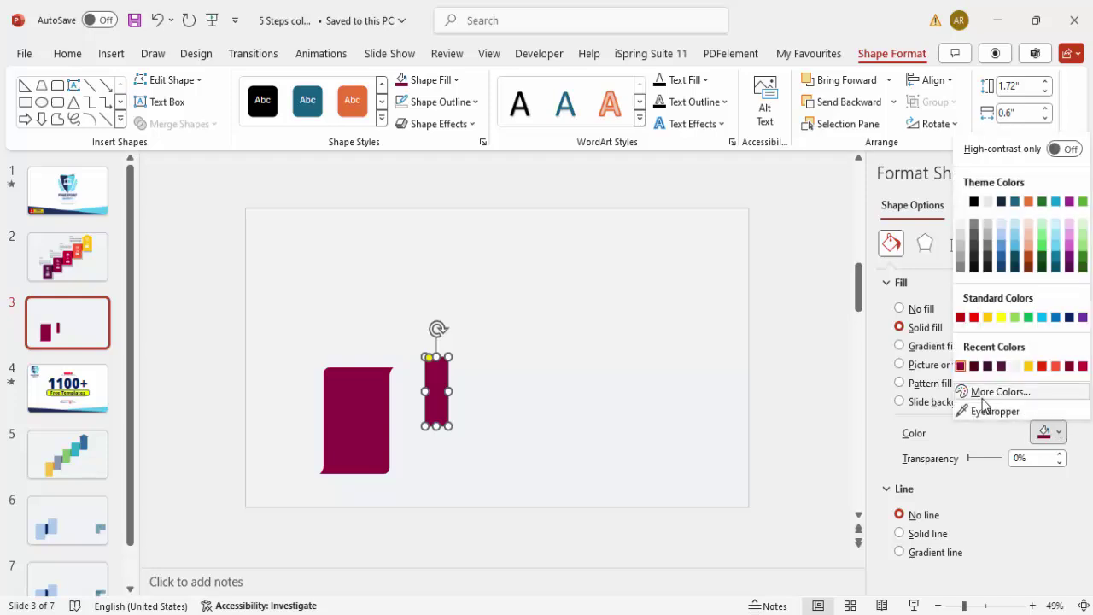
{"action": "left_click", "coordinate": [1001, 392]}
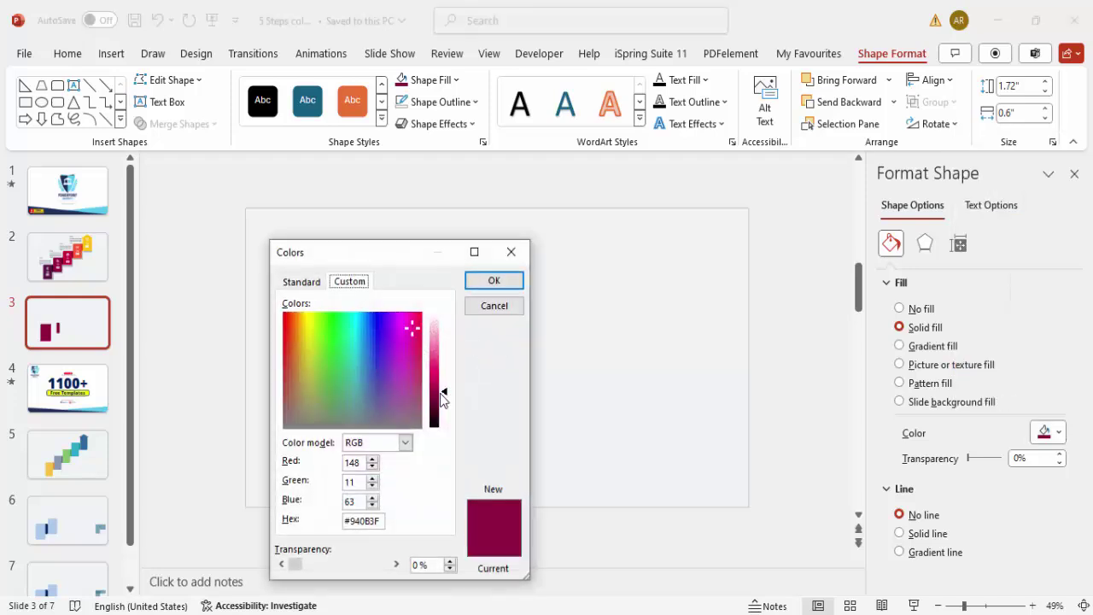
{"action": "mouse_move", "coordinate": [448, 399]}
{"action": "left_mouse_down"}
{"action": "mouse_move", "coordinate": [409, 398]}
{"action": "mouse_move", "coordinate": [440, 398]}
{"action": "left_mouse_up"}
{"action": "left_click", "coordinate": [481, 291]}
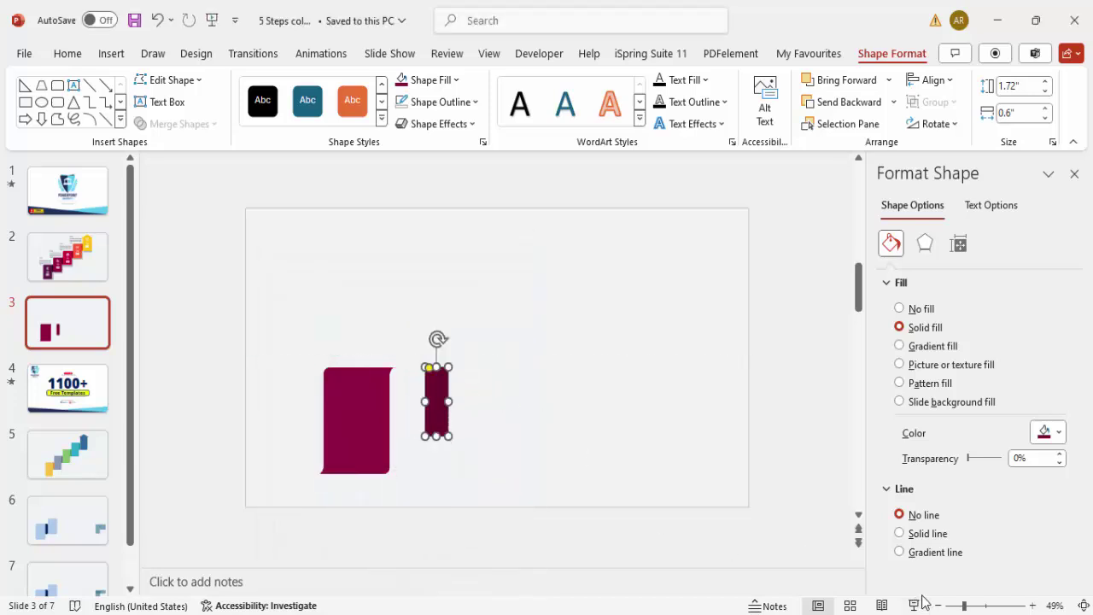
Step: Move the dark fold piece against the ribbon's upper-right edge, aligning their tops, and send it backward behind the ribbon
{"action": "left_click", "coordinate": [992, 606]}
{"action": "left_click_drag", "start_coordinate": [472, 237], "coordinate": [498, 236]}
{"action": "left_click_drag", "start_coordinate": [496, 276], "coordinate": [355, 273]}
{"action": "left_click", "coordinate": [849, 102]}
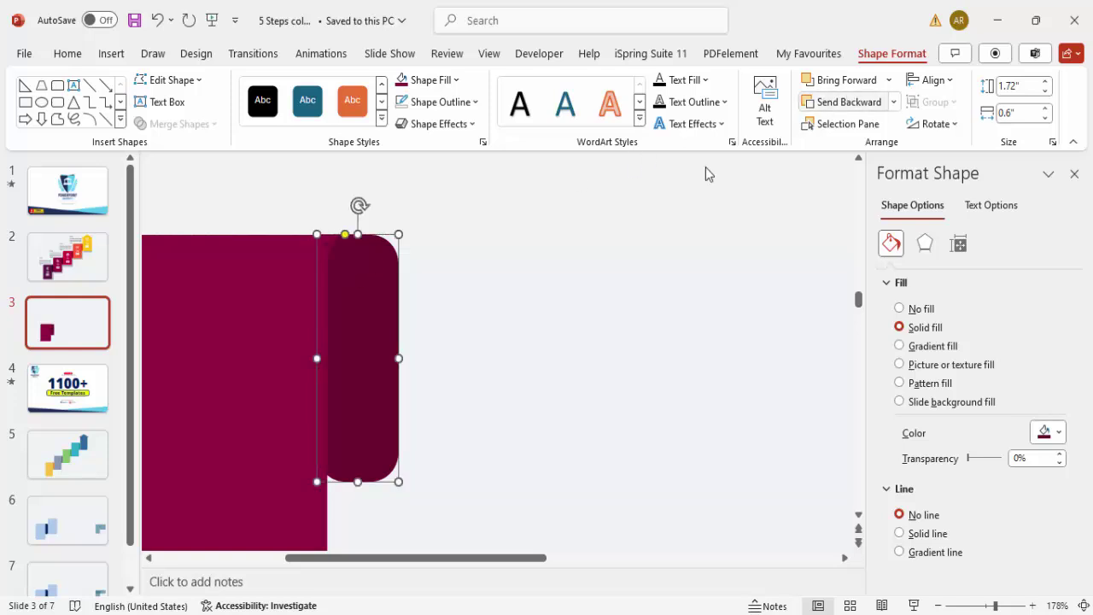
{"action": "left_click", "coordinate": [495, 282]}
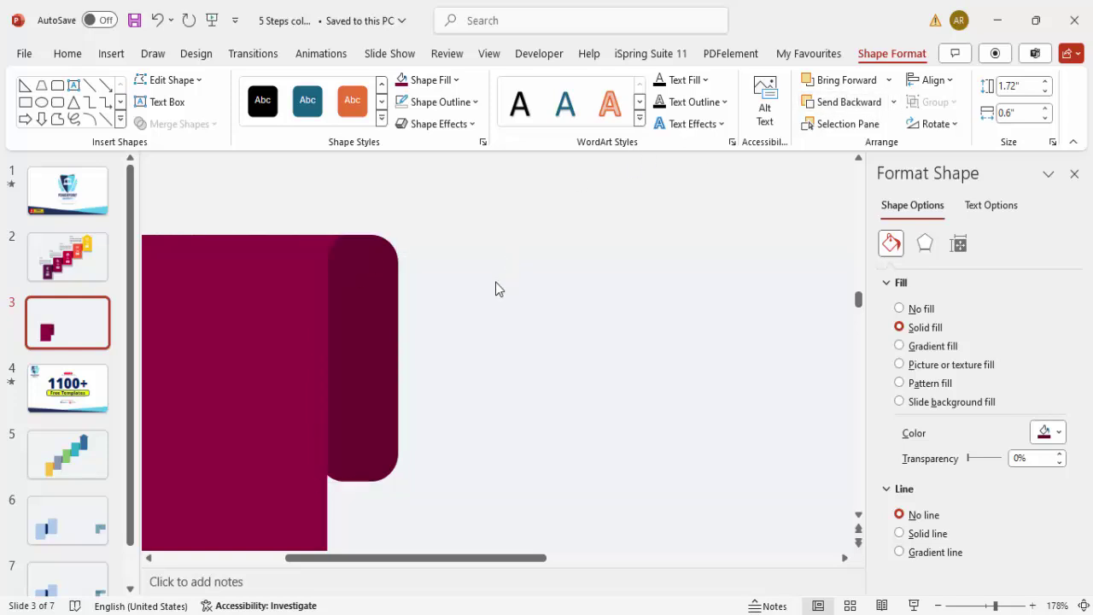
Step: Narrow the fold piece slightly by pulling in its outer edge
{"action": "left_click", "coordinate": [349, 365]}
{"action": "left_click_drag", "start_coordinate": [398, 361], "coordinate": [391, 356]}
{"action": "left_click", "coordinate": [405, 333]}
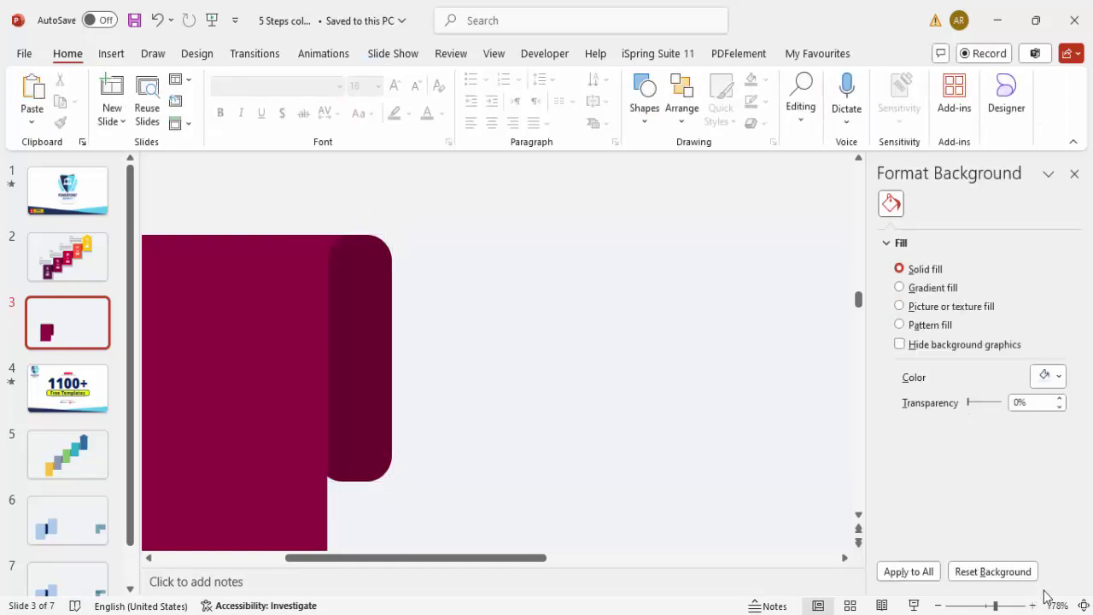
{"action": "left_click", "coordinate": [1084, 606]}
{"action": "left_click", "coordinate": [319, 413]}
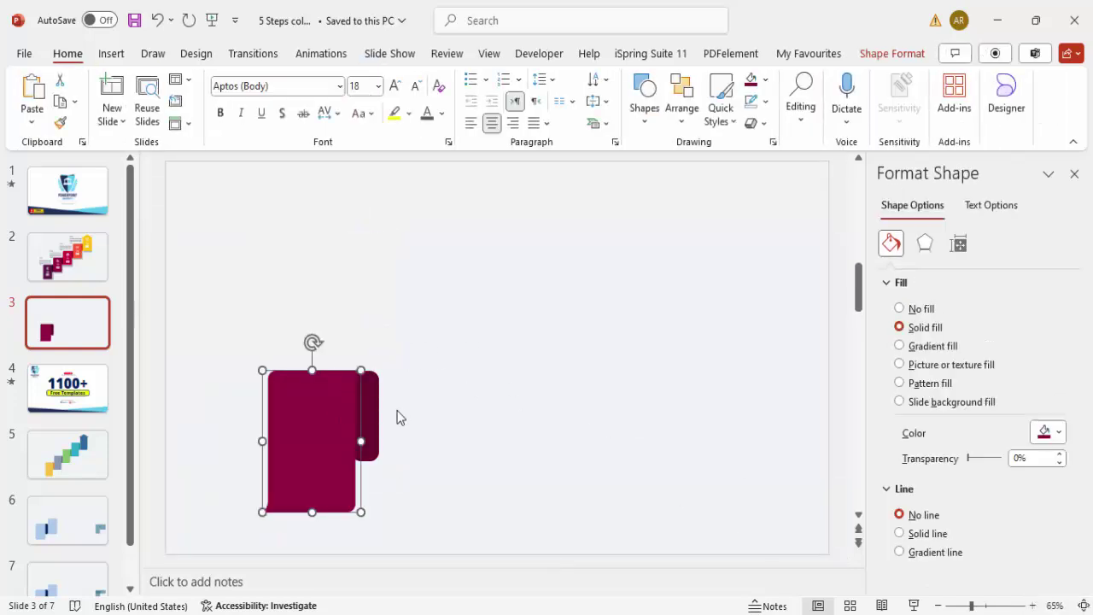
{"action": "left_click", "coordinate": [372, 414], "text": "shift"}
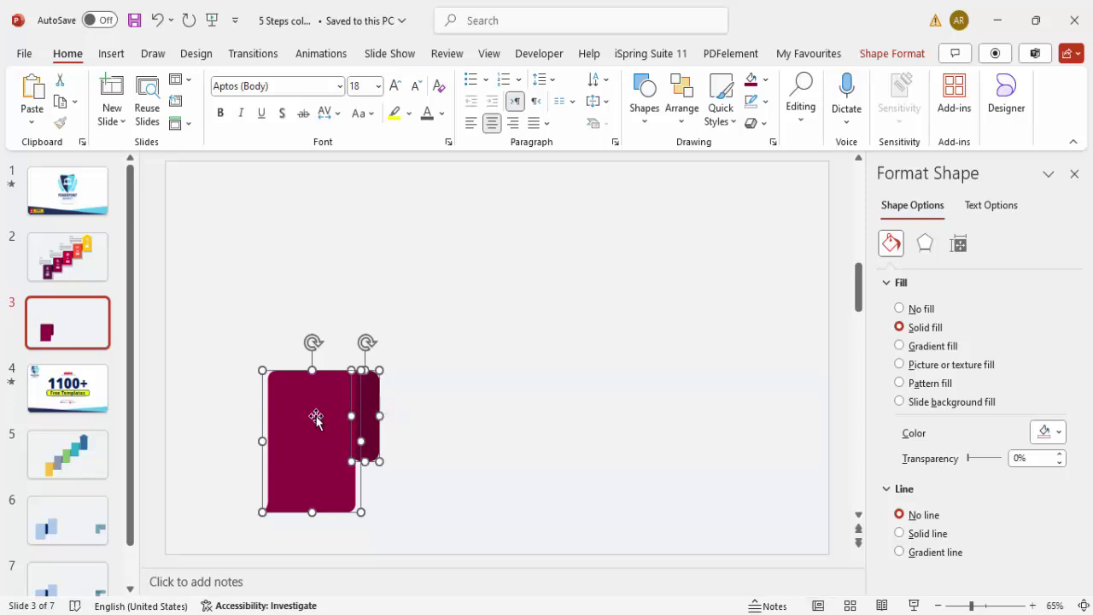
{"action": "left_click_drag", "start_coordinate": [325, 415], "coordinate": [418, 354]}
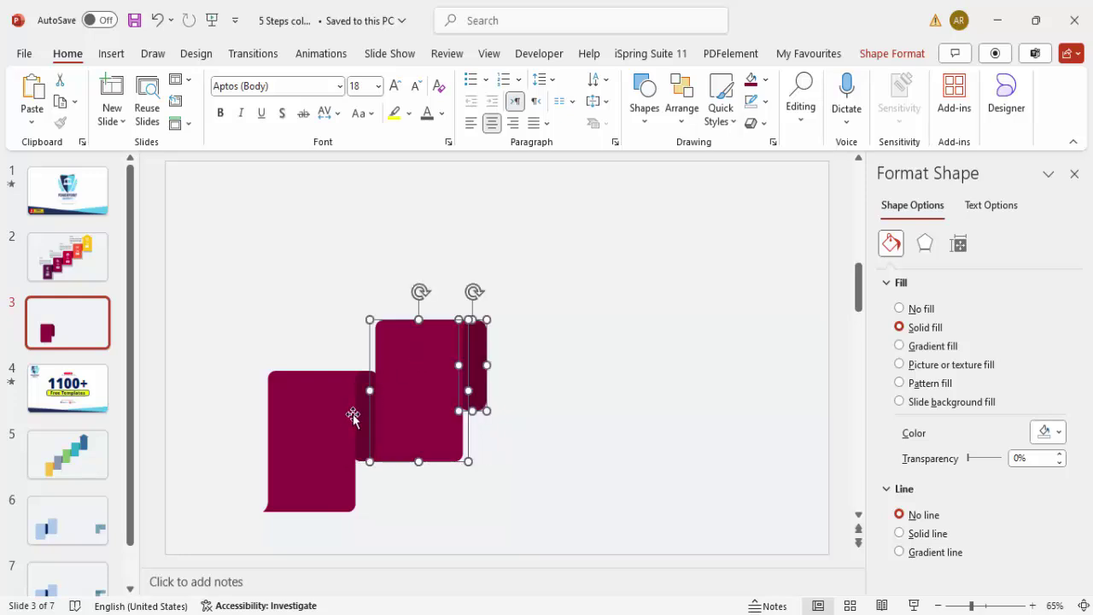
{"action": "key", "text": "Delete"}
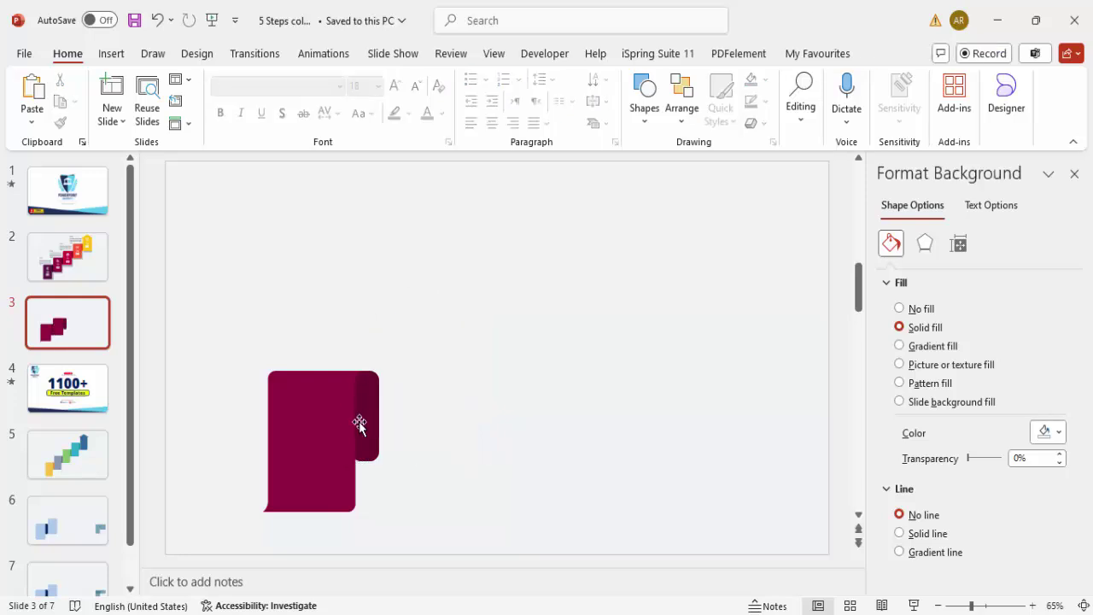
Step: Shorten the fold piece from below to about half the ribbon's height and trim its width a little more
{"action": "left_click", "coordinate": [358, 422]}
{"action": "left_click_drag", "start_coordinate": [365, 448], "coordinate": [368, 444]}
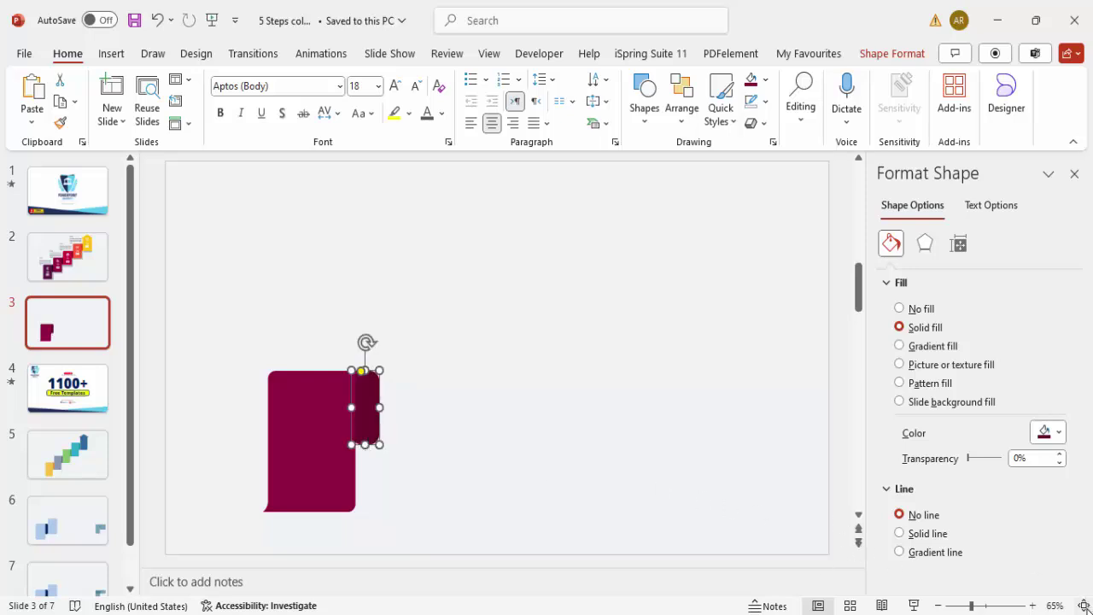
{"action": "left_click", "coordinate": [1000, 605]}
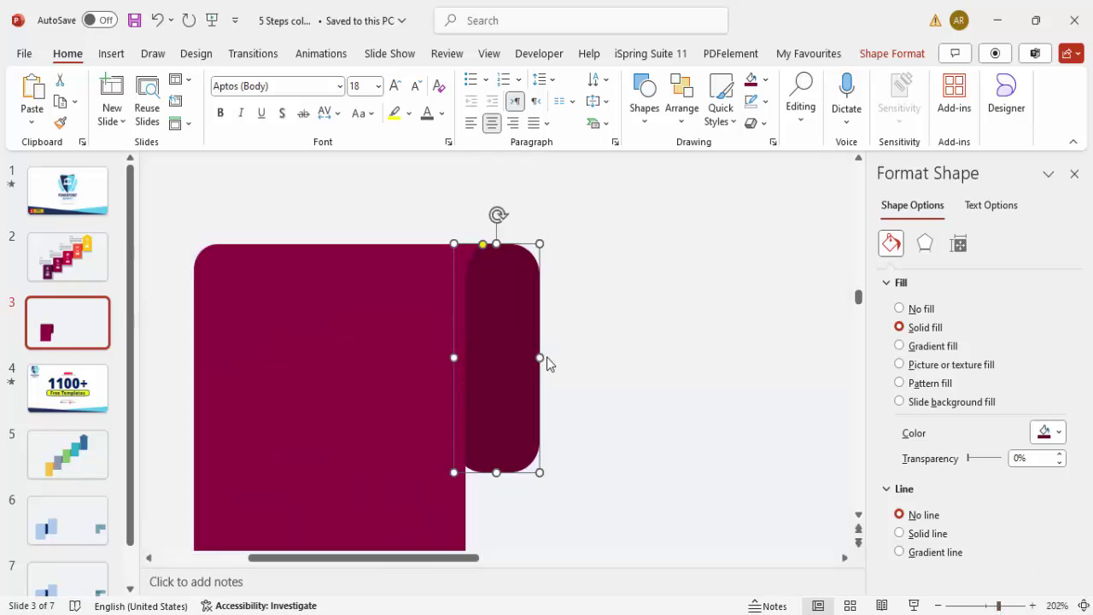
{"action": "left_click_drag", "start_coordinate": [537, 357], "coordinate": [531, 357]}
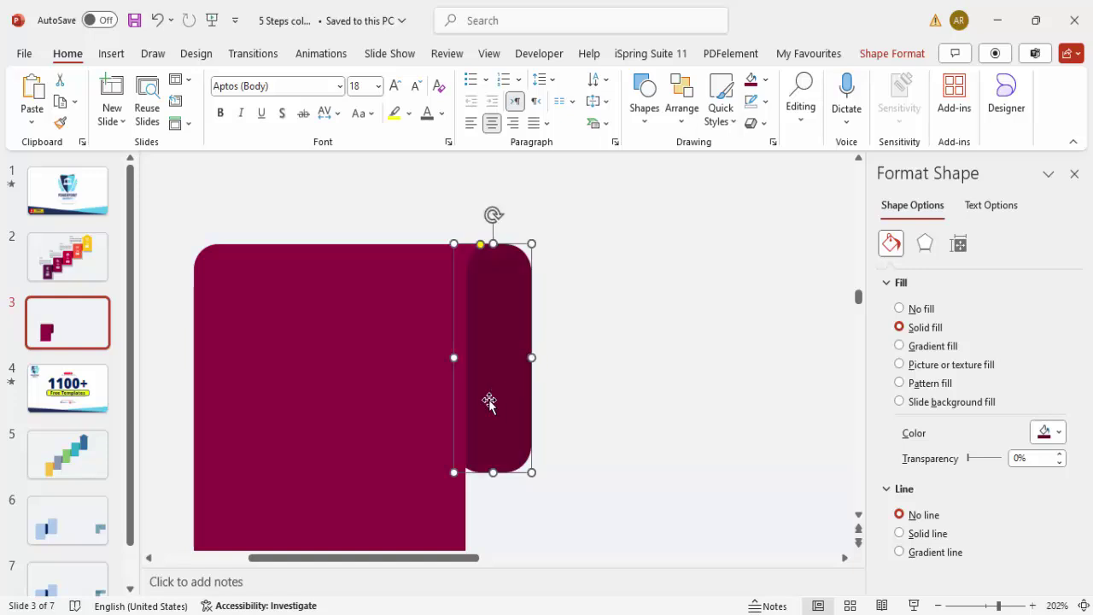
Step: Duplicate the ribbon and fold piece together and place the copy up and to the right, covering the first fold's outer edge
{"action": "left_click", "coordinate": [404, 396], "text": "shift"}
{"action": "left_click_drag", "start_coordinate": [470, 380], "coordinate": [817, 517]}
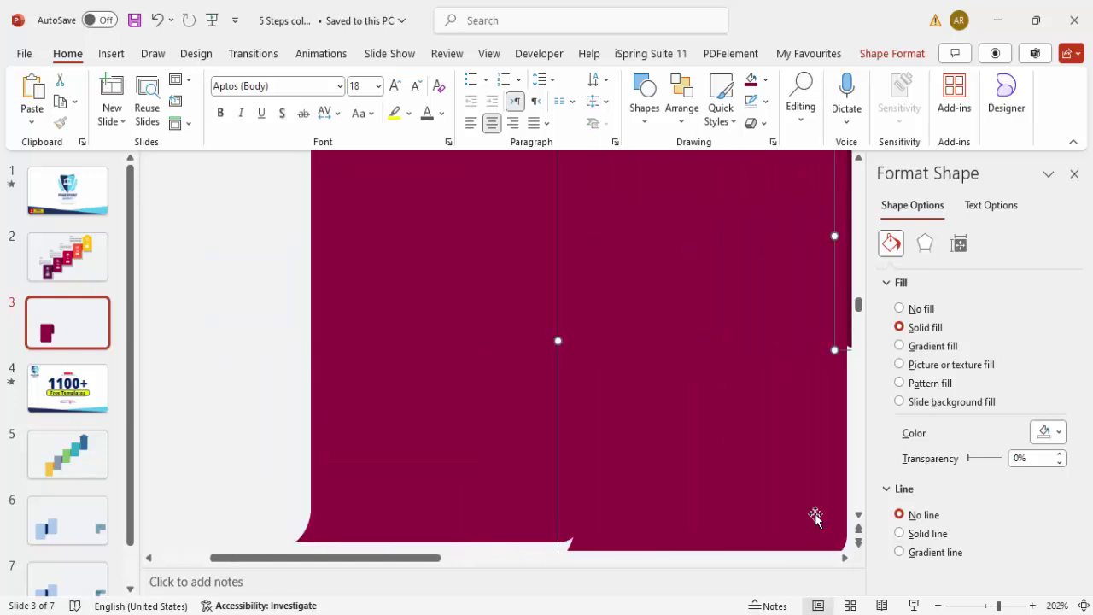
{"action": "left_click", "coordinate": [1083, 605]}
{"action": "left_click_drag", "start_coordinate": [458, 410], "coordinate": [430, 344]}
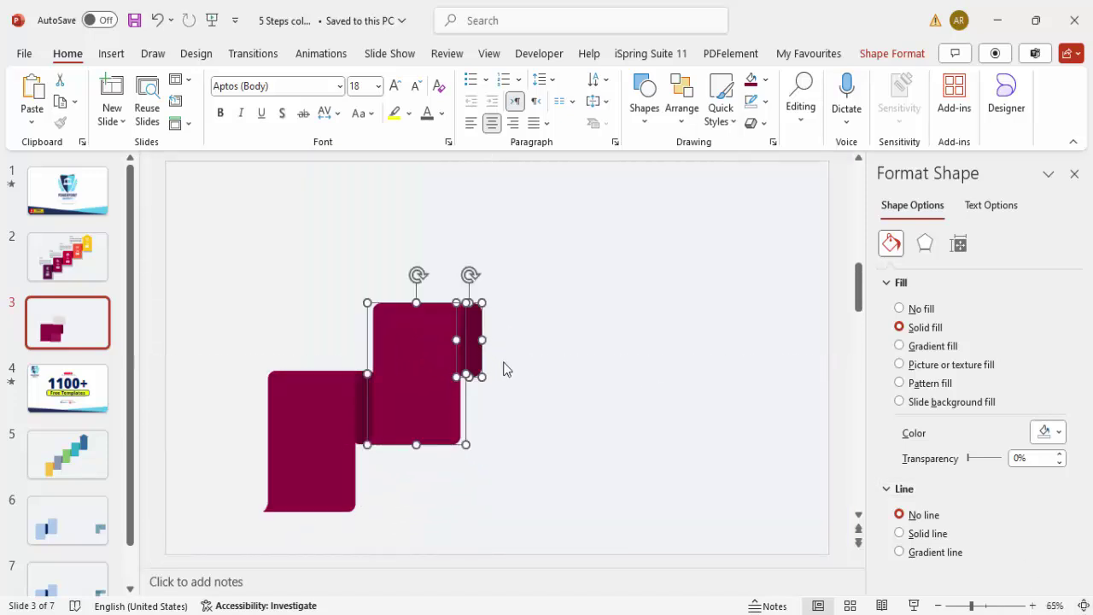
Step: Repeat the offset duplication of the ribbon and fold piece three times to build a five-step staircase
{"action": "key", "text": "ctrl+d"}
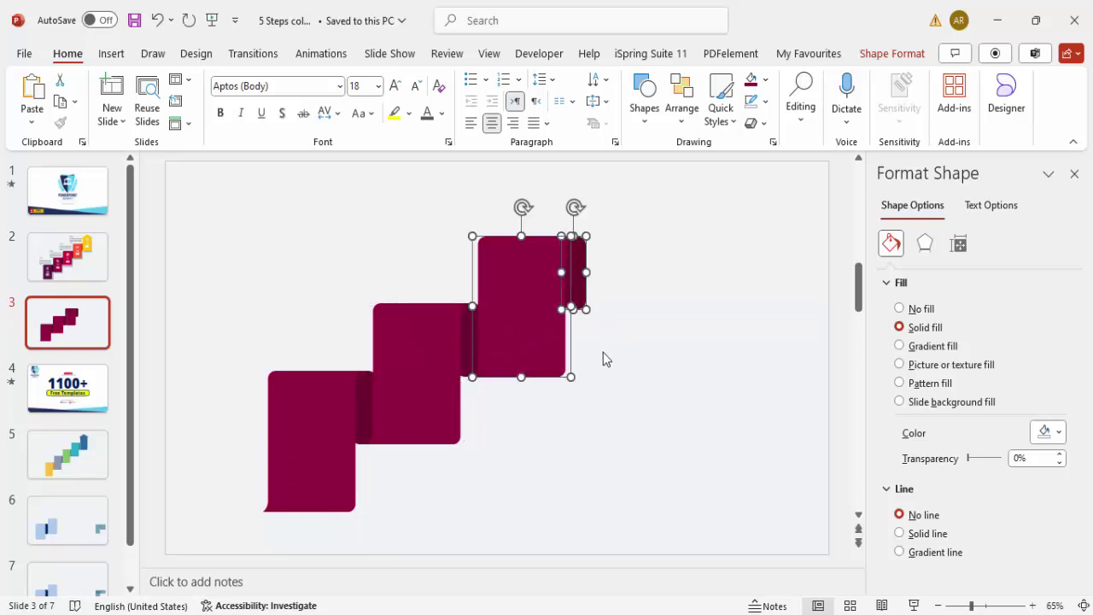
{"action": "key", "text": "ctrl+d"}
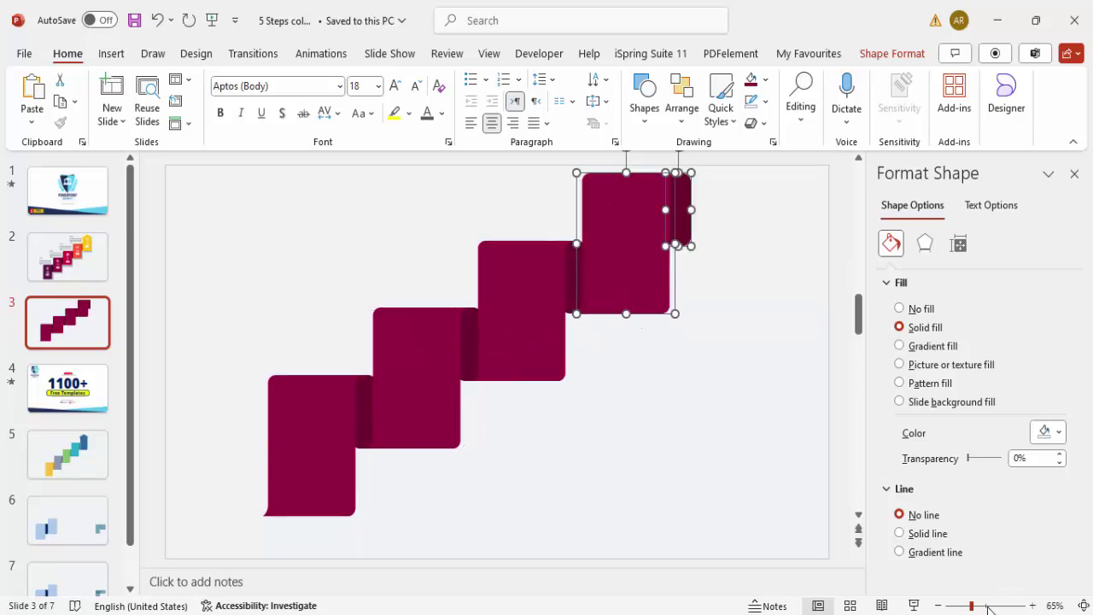
{"action": "left_click", "coordinate": [938, 606]}
{"action": "left_click", "coordinate": [938, 606]}
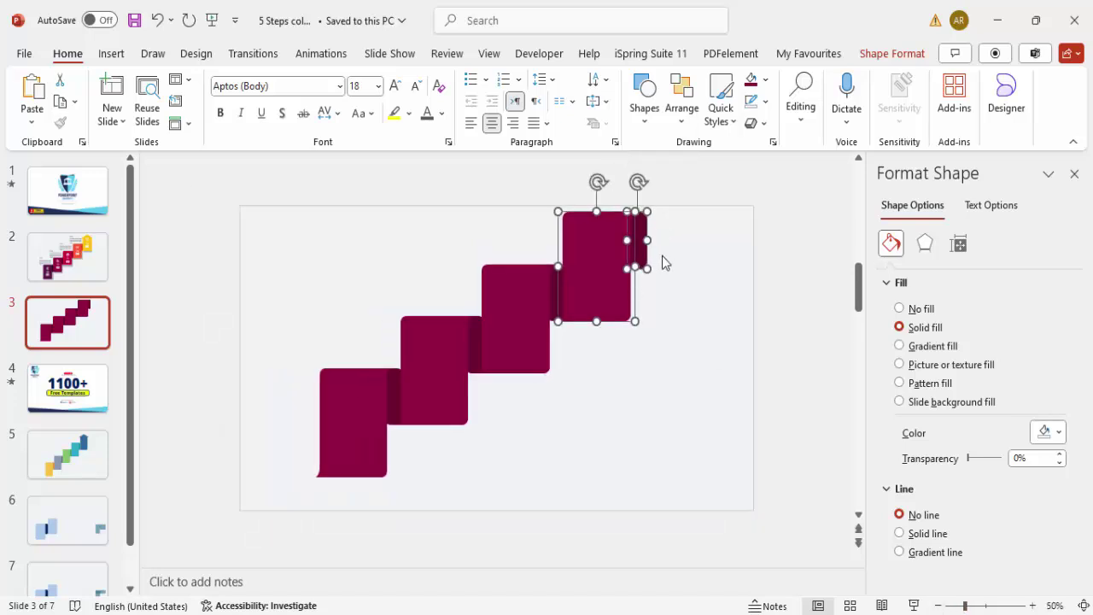
{"action": "key", "text": "ctrl+d"}
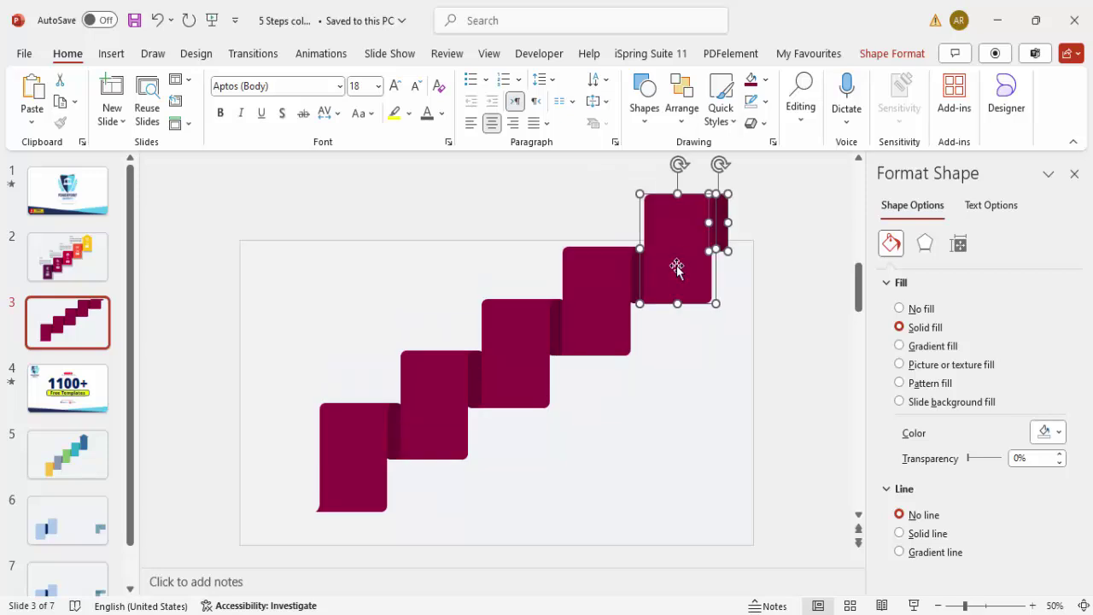
Step: Delete the surplus fold piece attached to the topmost ribbon
{"action": "left_click", "coordinate": [779, 245]}
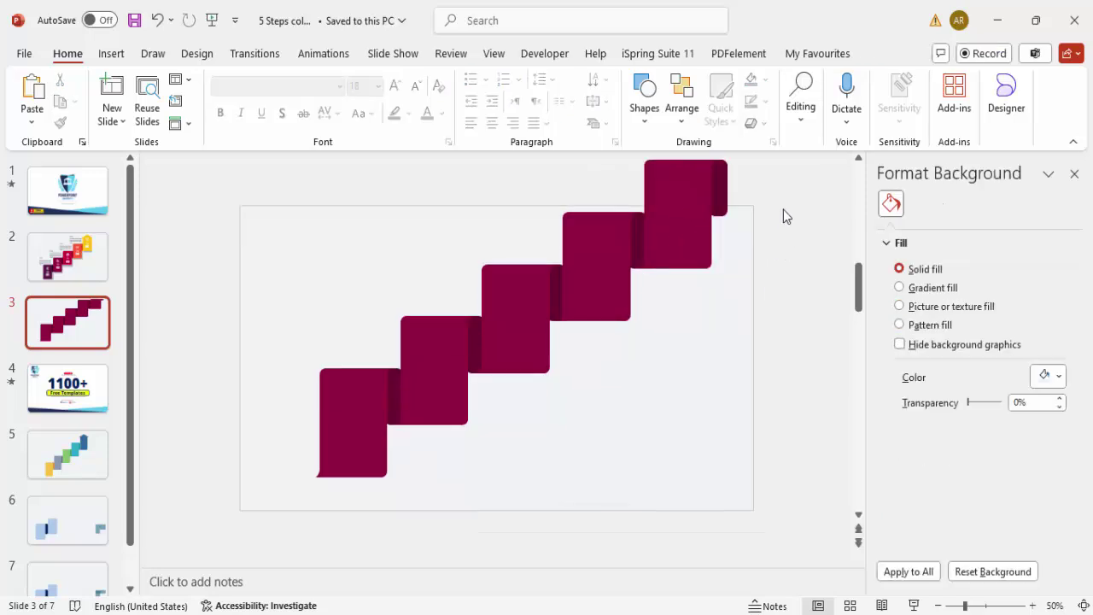
{"action": "left_click", "coordinate": [724, 198]}
{"action": "left_click", "coordinate": [712, 187]}
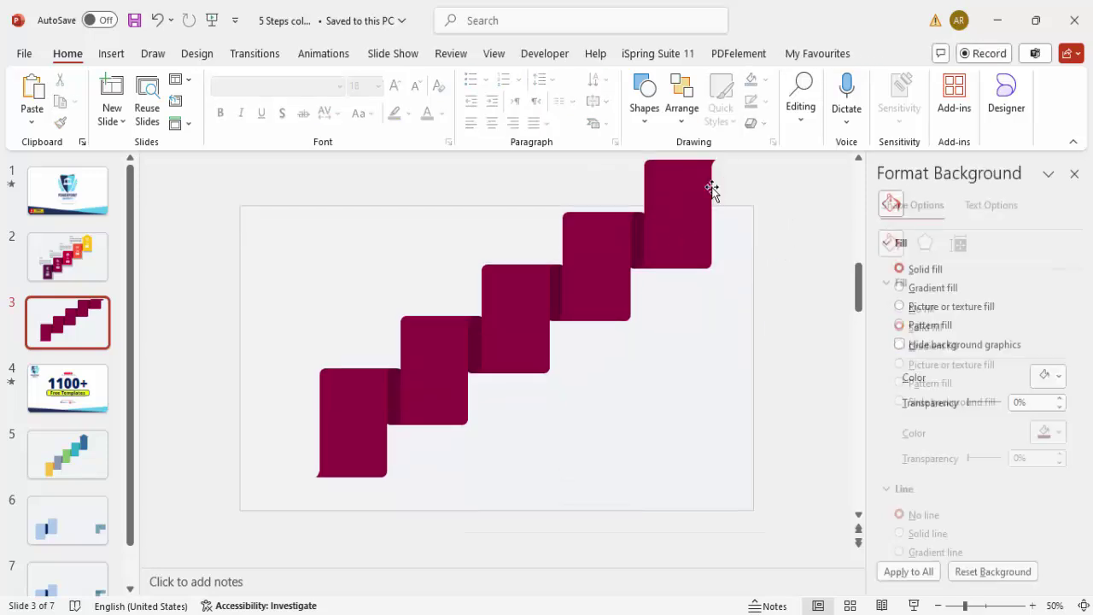
Step: Group all the staircase shapes and scale the group down so the staircase fits within the slide
{"action": "key", "text": "ctrl+a"}
{"action": "left_click_drag", "start_coordinate": [683, 242], "coordinate": [658, 274]}
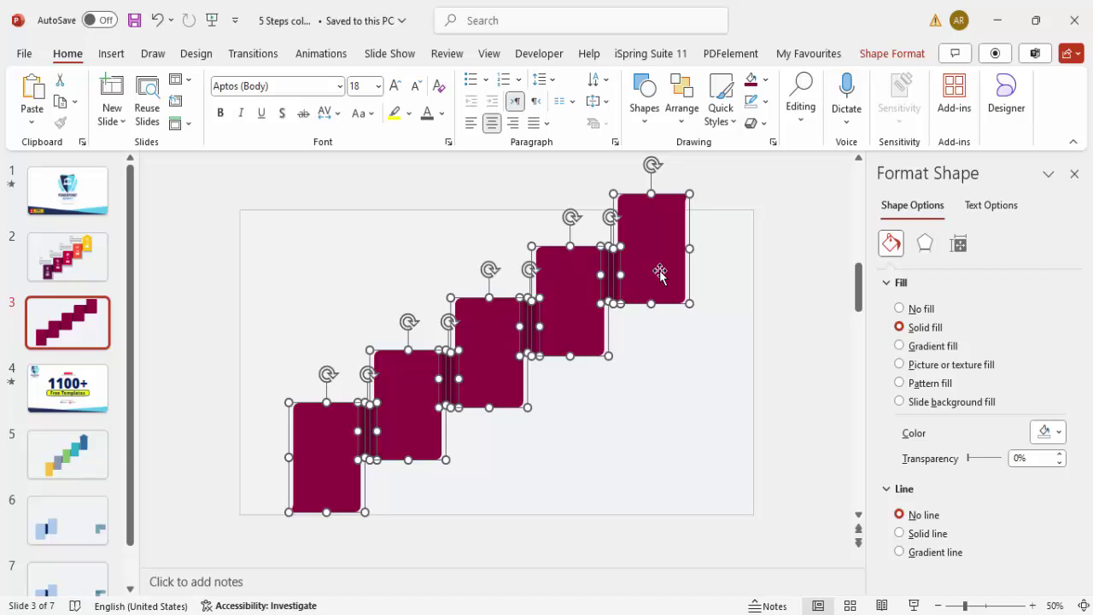
{"action": "key", "text": "ctrl+g"}
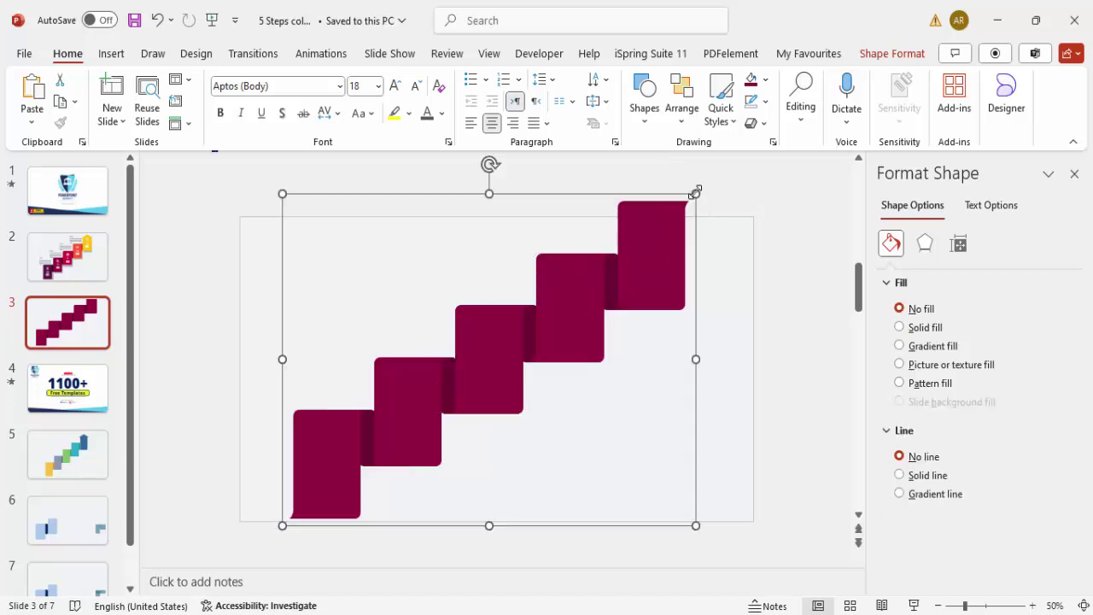
{"action": "left_click_drag", "start_coordinate": [690, 202], "coordinate": [636, 273]}
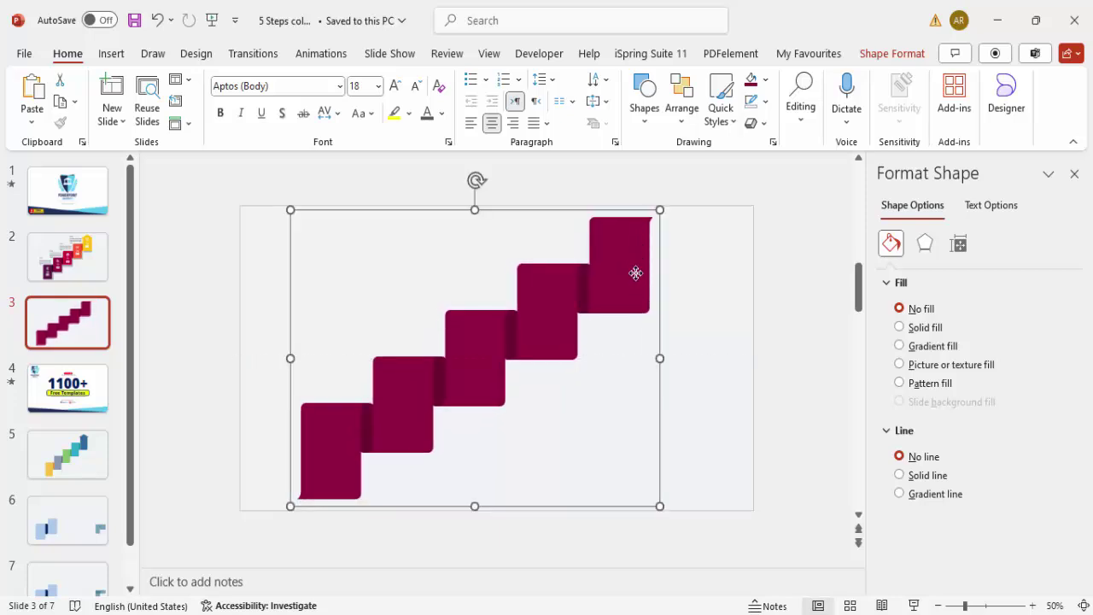
{"action": "left_click", "coordinate": [636, 272]}
{"action": "left_click", "coordinate": [693, 285]}
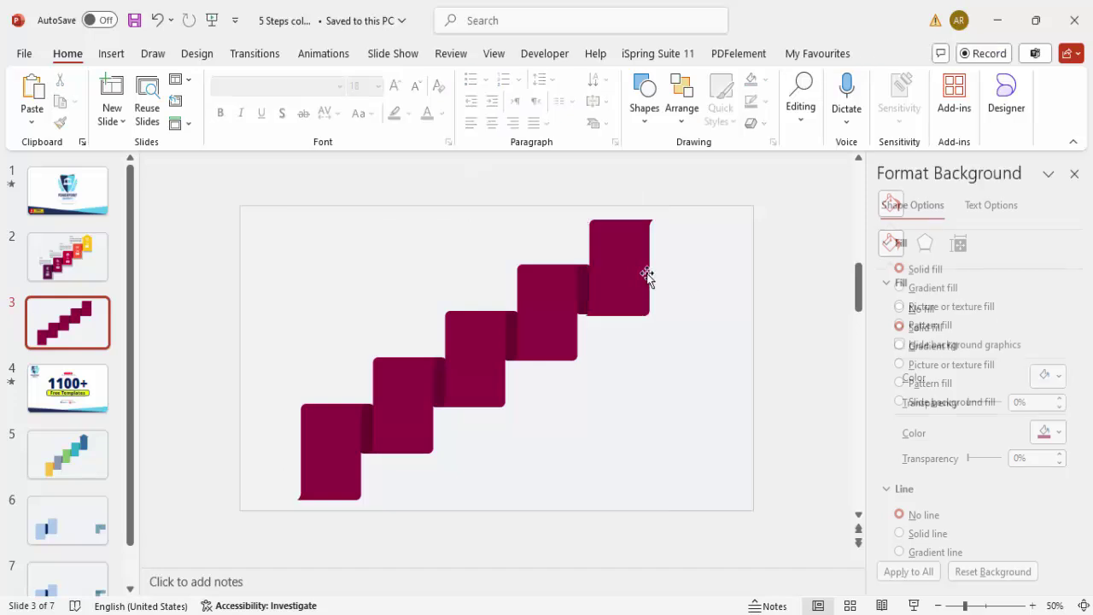
{"action": "left_click", "coordinate": [642, 272]}
{"action": "left_click", "coordinate": [695, 272]}
Step: Ungroup the scaled staircase into separate ribbons and fold pieces, and clear the selection
{"action": "left_click", "coordinate": [611, 259]}
{"action": "right_click", "coordinate": [611, 263]}
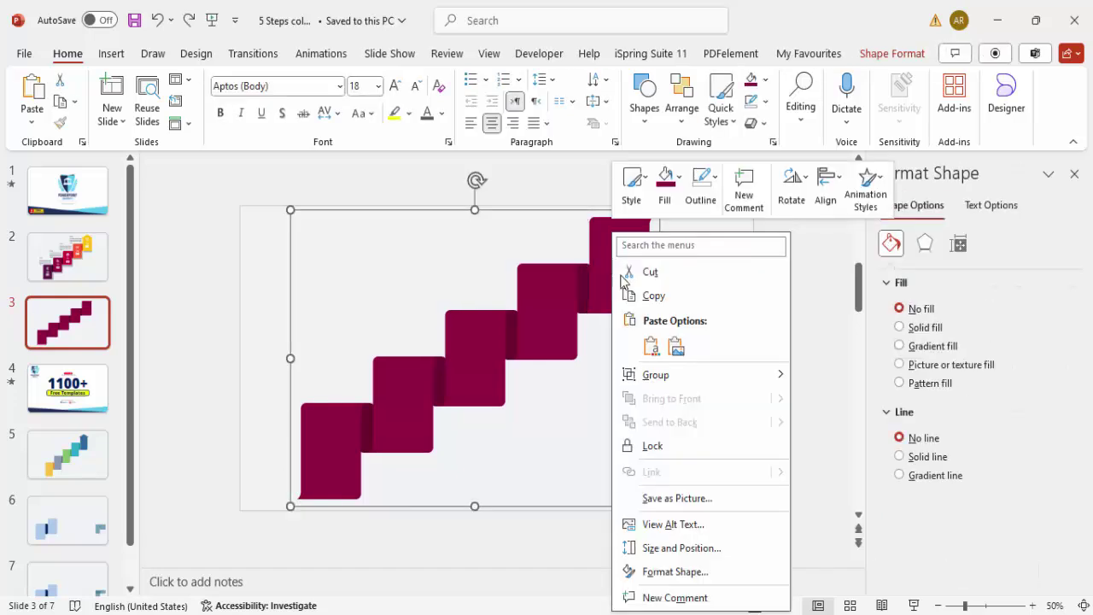
{"action": "mouse_move", "coordinate": [688, 383]}
{"action": "left_click", "coordinate": [825, 431]}
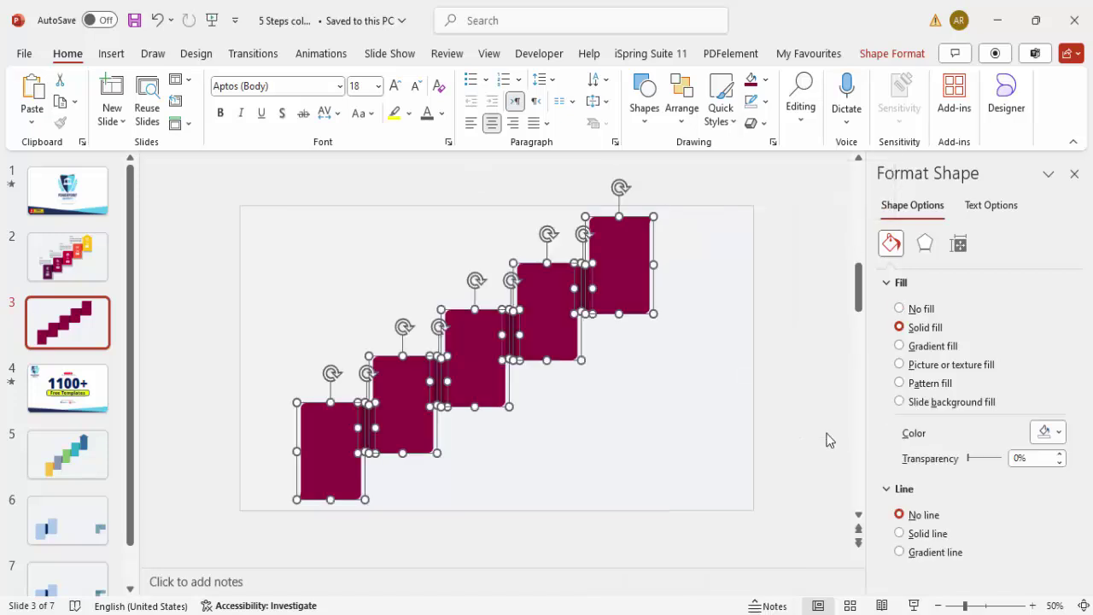
{"action": "left_click", "coordinate": [728, 335]}
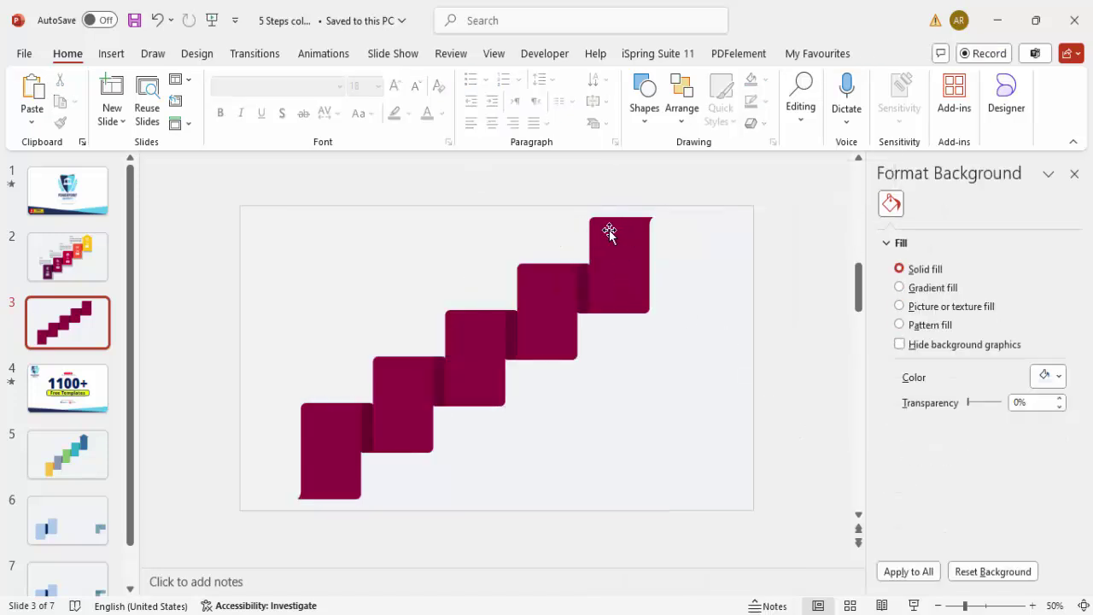
Step: Draw a rectangle about 1.04" high and 3.04" wide across the upper end of the topmost ribbon
{"action": "left_click", "coordinate": [118, 54]}
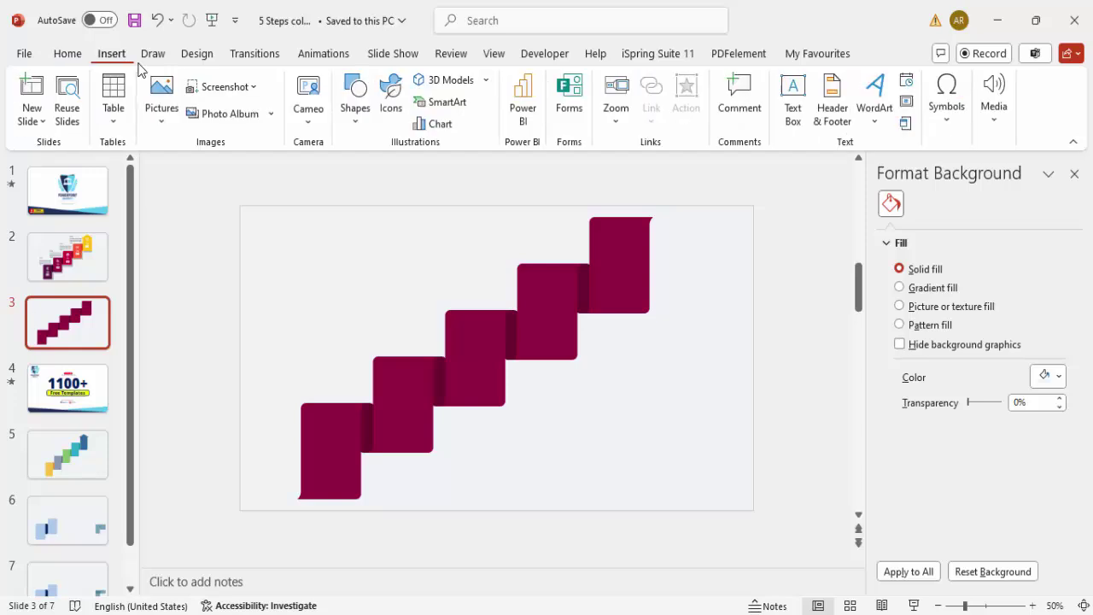
{"action": "left_click", "coordinate": [356, 107]}
{"action": "left_click", "coordinate": [347, 286]}
{"action": "left_click_drag", "start_coordinate": [561, 193], "coordinate": [679, 237]}
Step: Subtract the rectangle from the topmost ribbon to give it a straight upper edge
{"action": "left_click", "coordinate": [622, 252]}
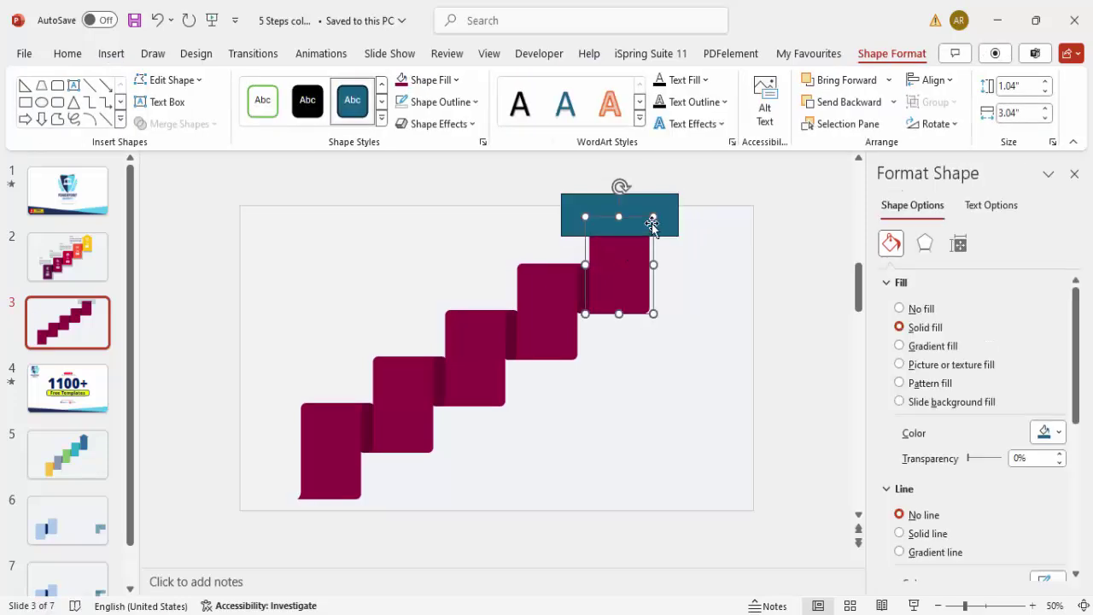
{"action": "left_click", "coordinate": [657, 209], "text": "shift"}
{"action": "left_click", "coordinate": [175, 124]}
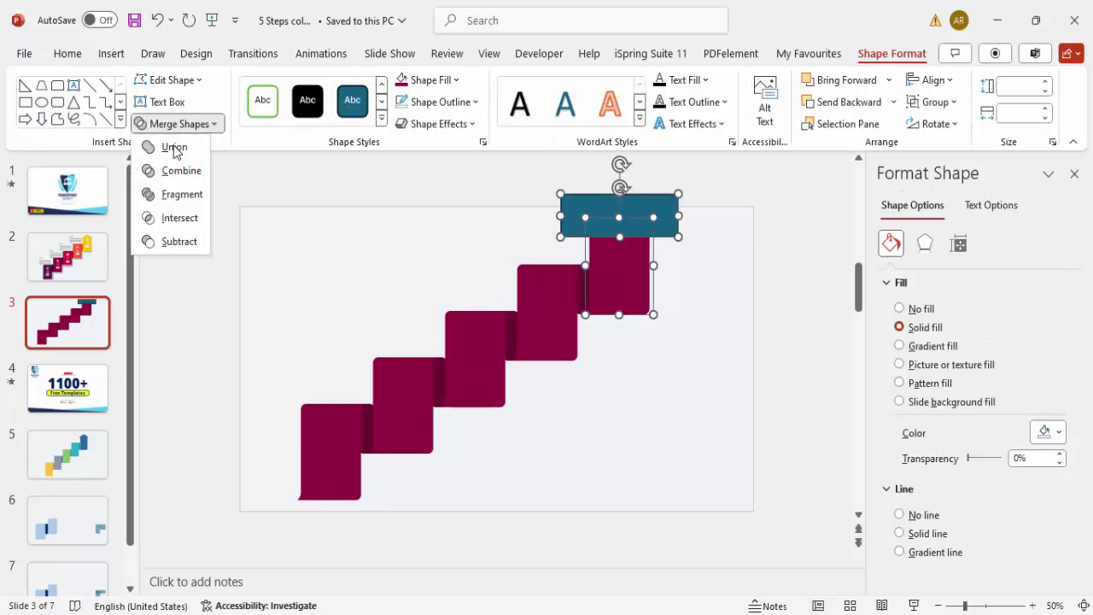
{"action": "left_click", "coordinate": [186, 243]}
Step: Draw an isosceles triangle about 0.73" high and 2.2" wide on top of the trimmed ribbon as an arrowhead
{"action": "left_click", "coordinate": [111, 53]}
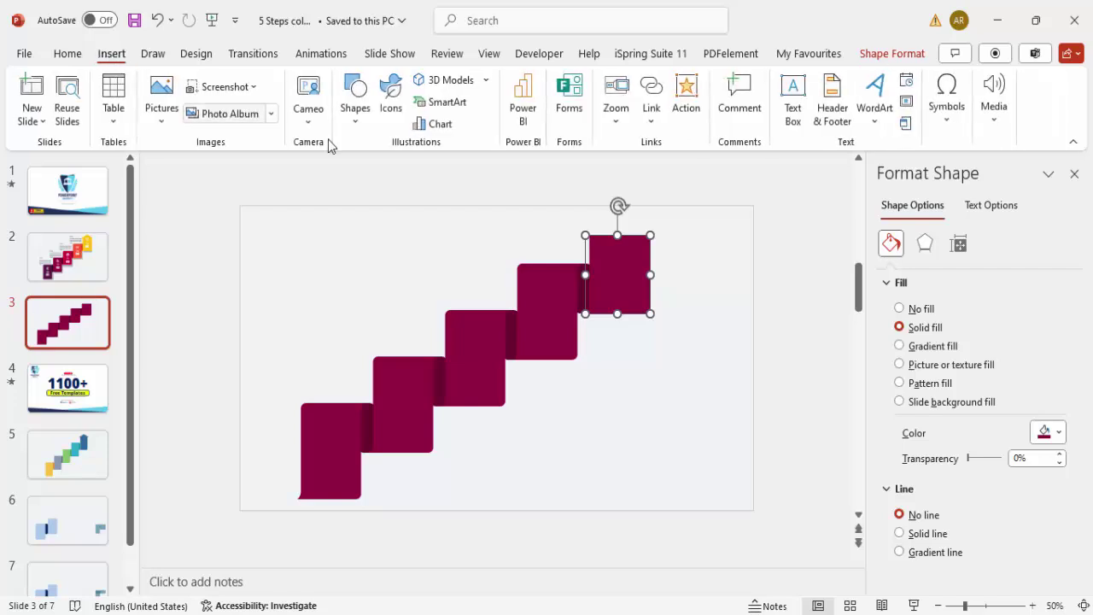
{"action": "left_click", "coordinate": [356, 120]}
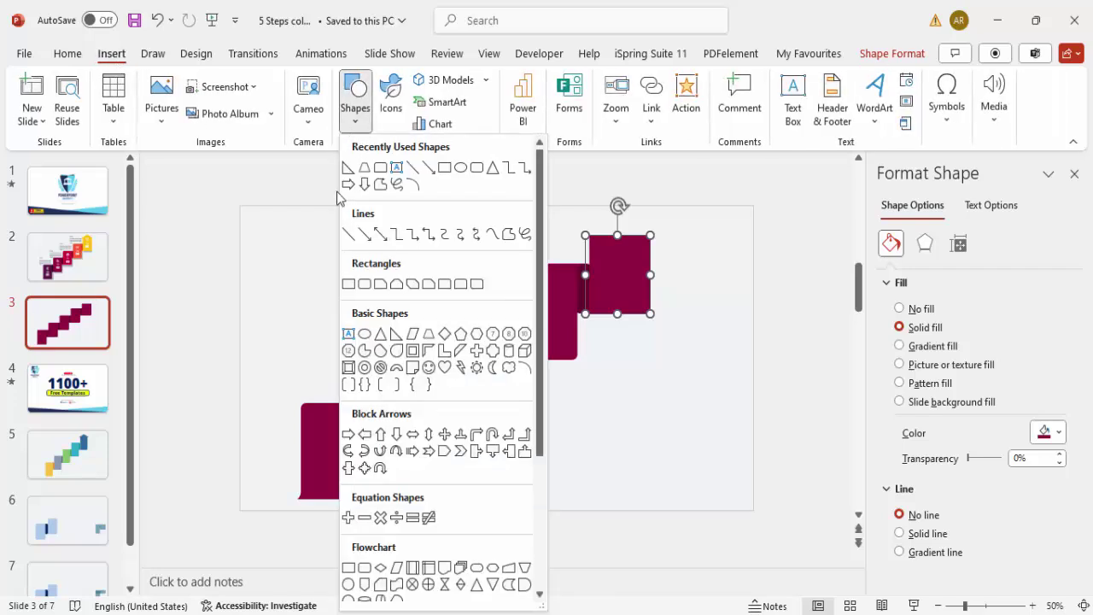
{"action": "left_click", "coordinate": [381, 335]}
{"action": "left_click_drag", "start_coordinate": [586, 216], "coordinate": [659, 235]}
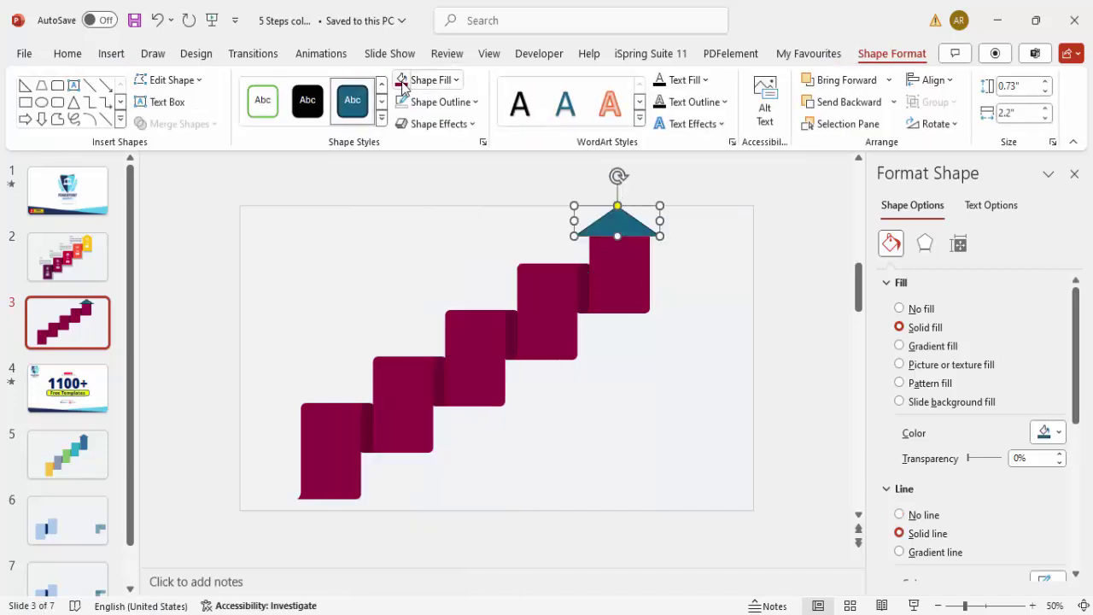
Step: Fill the arrowhead triangle with the ribbons' maroon, remove its outline, and nudge it slightly to the right
{"action": "left_click", "coordinate": [403, 85]}
{"action": "left_click", "coordinate": [438, 101]}
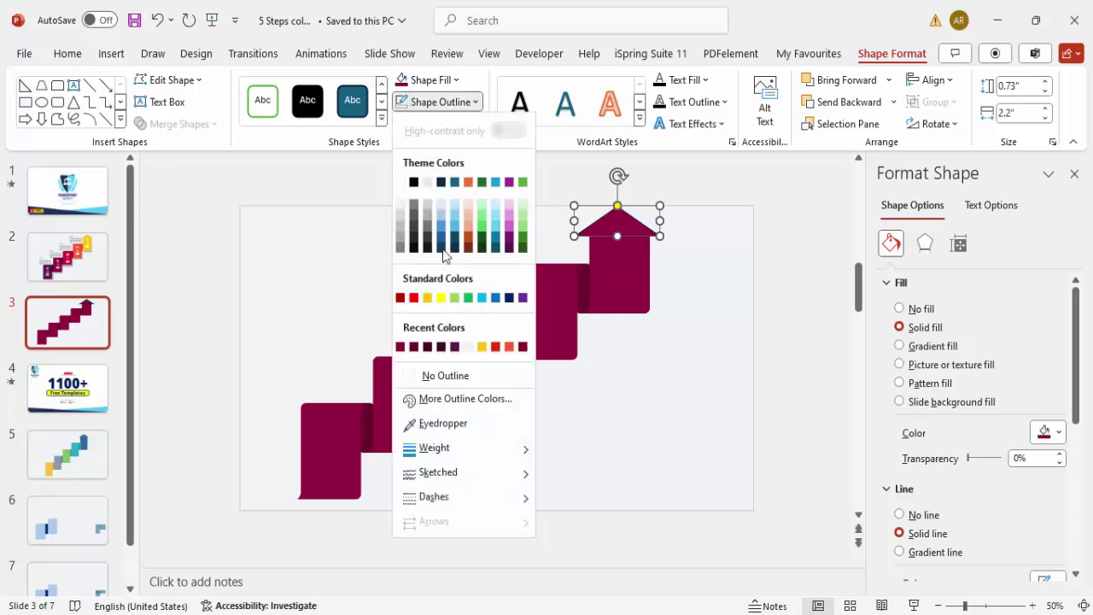
{"action": "left_click", "coordinate": [456, 382]}
{"action": "key", "text": "Right"}
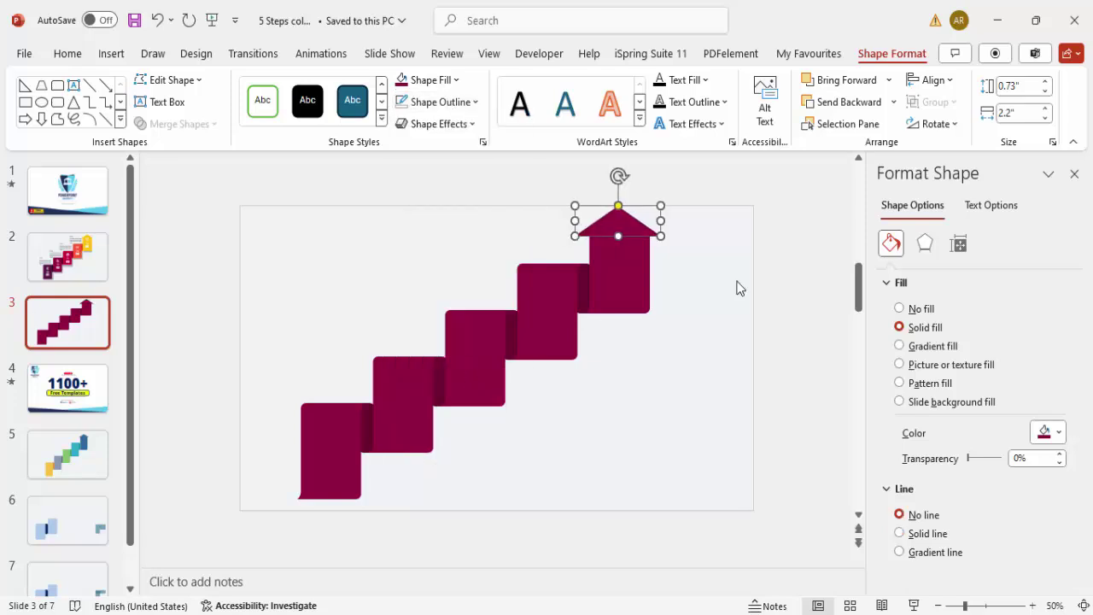
Step: Union the triangle with the topmost ribbon into one arrow shape and clear the selection
{"action": "left_click", "coordinate": [641, 272], "text": "shift"}
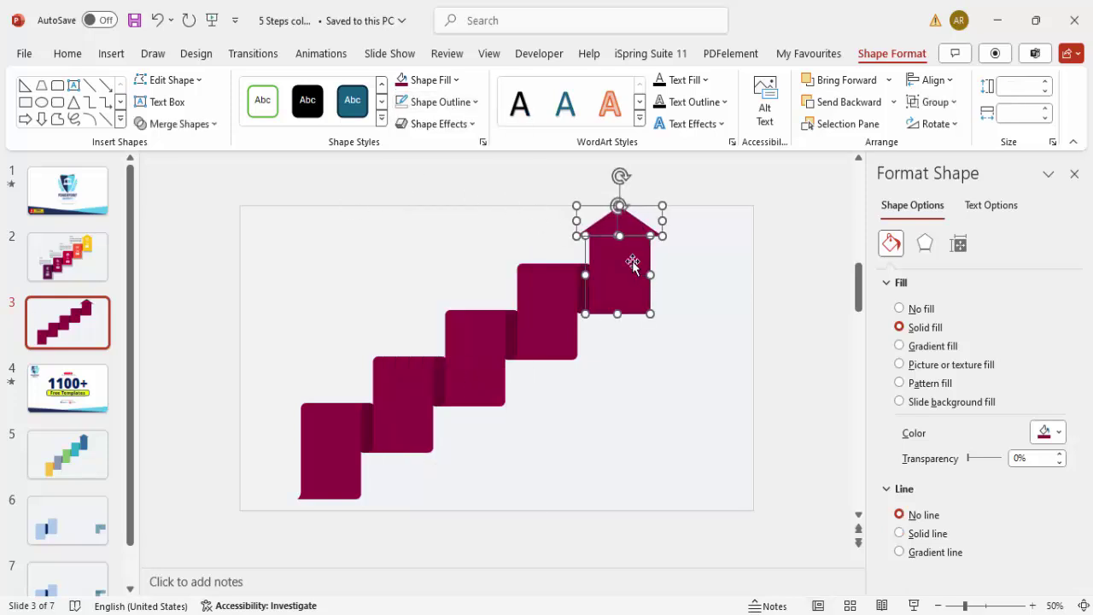
{"action": "left_click", "coordinate": [205, 125]}
{"action": "left_click", "coordinate": [175, 147]}
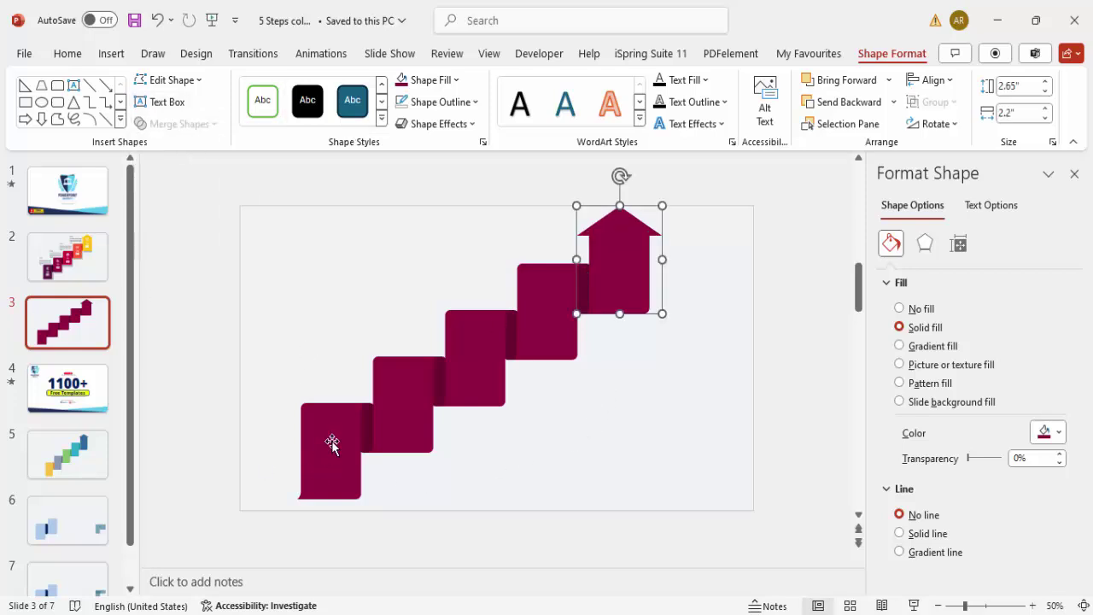
{"action": "left_click", "coordinate": [650, 377]}
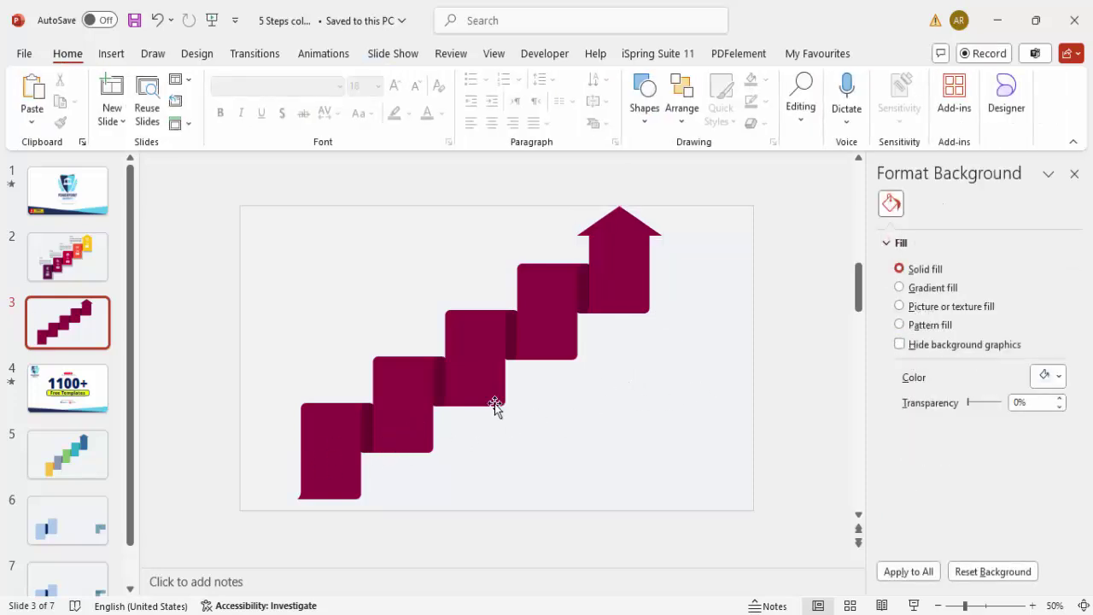
Step: Fill the second ribbon from the lower end of the staircase with the standard green
{"action": "left_click", "coordinate": [347, 432]}
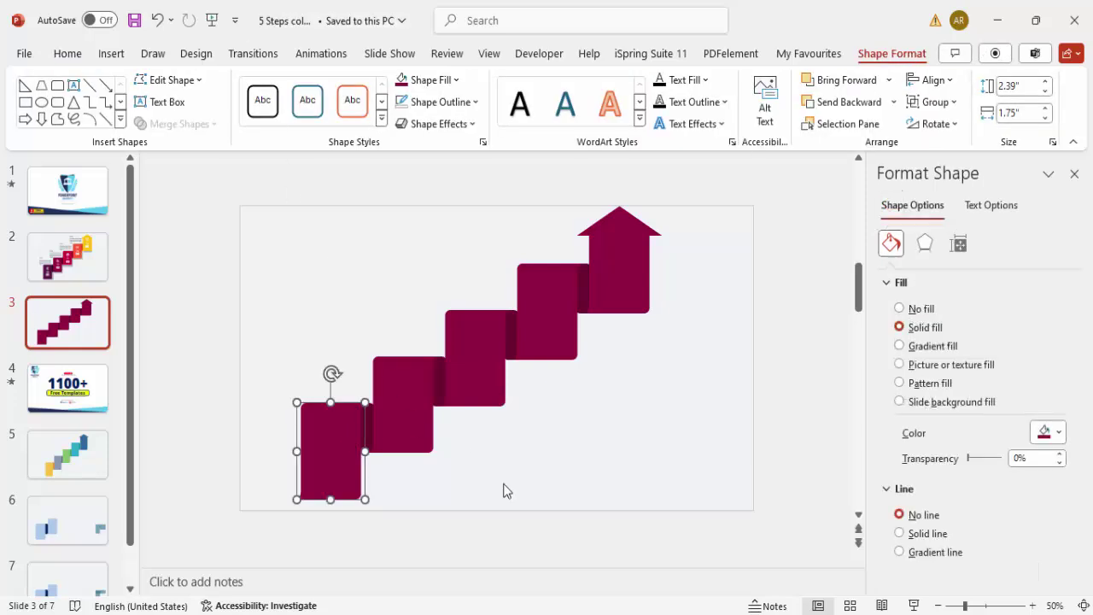
{"action": "left_click", "coordinate": [403, 432]}
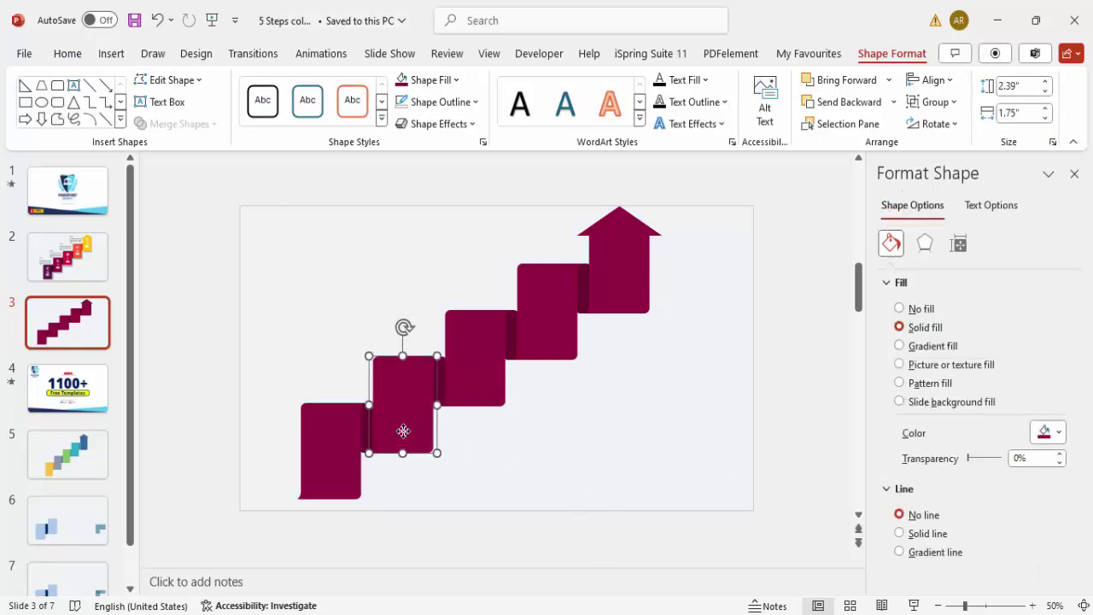
{"action": "left_click", "coordinate": [1044, 433]}
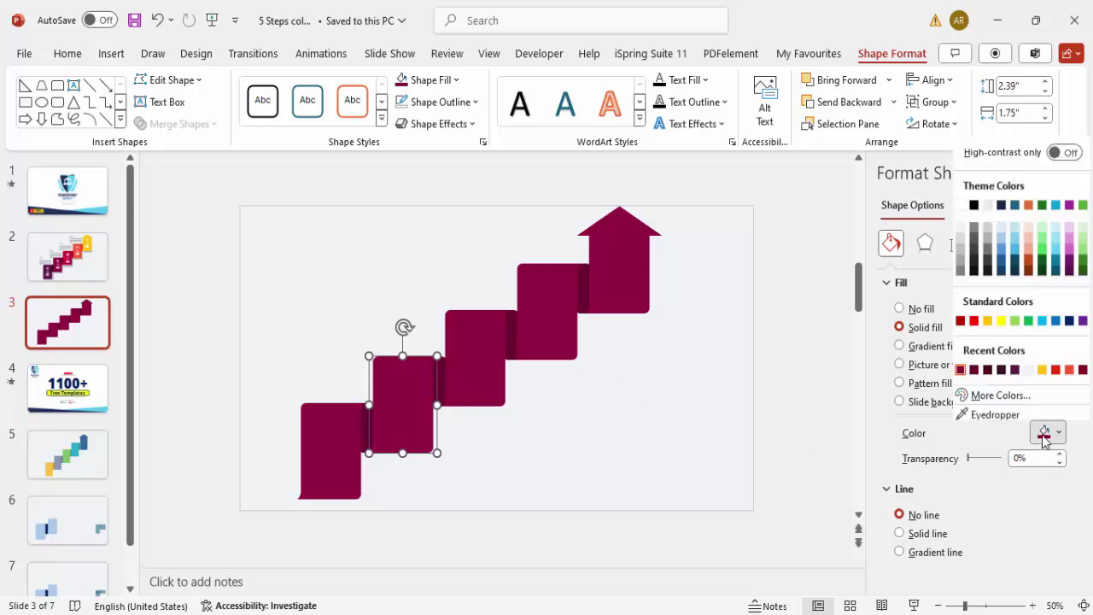
{"action": "left_click", "coordinate": [1029, 317]}
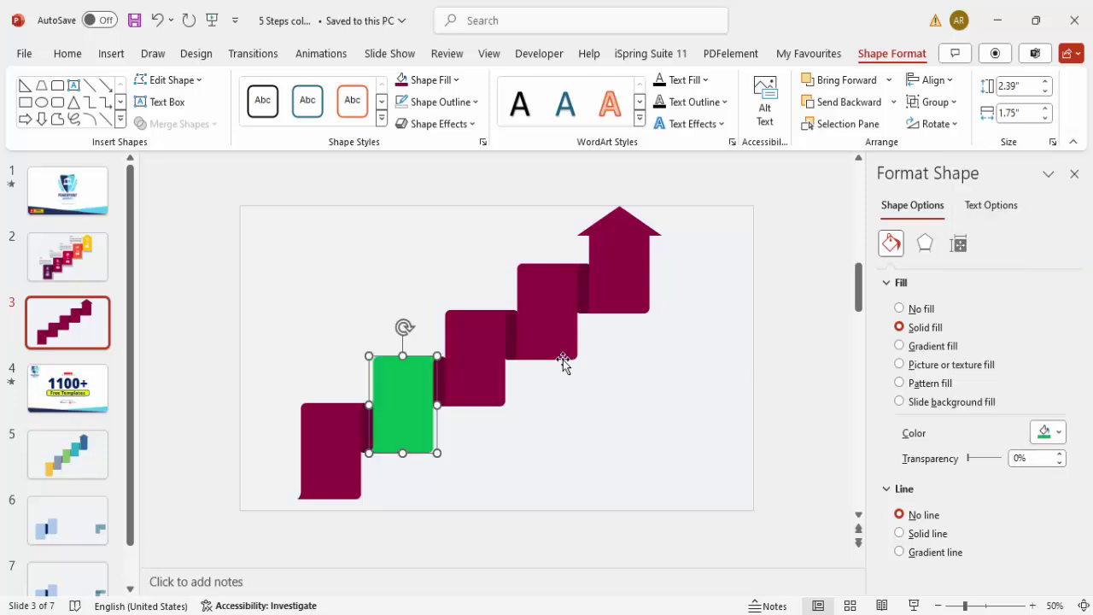
Step: Fill the fold beside the green ribbon with a darker green, about #00823B
{"action": "left_click", "coordinate": [443, 379]}
{"action": "left_click", "coordinate": [1044, 434]}
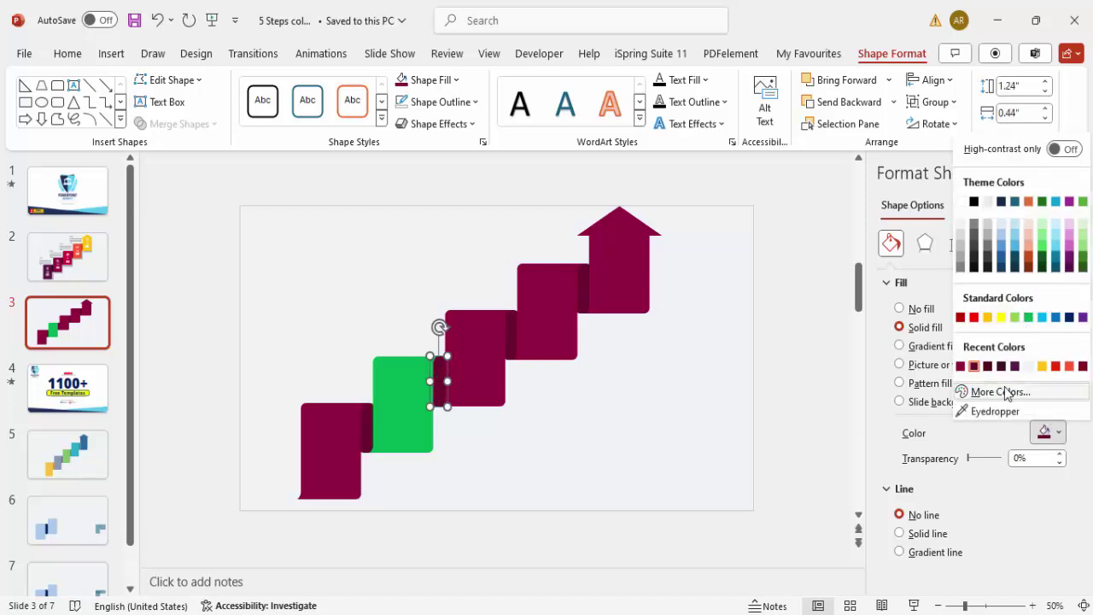
{"action": "left_click", "coordinate": [1029, 319]}
{"action": "left_click", "coordinate": [1043, 434]}
{"action": "key", "text": "Escape"}
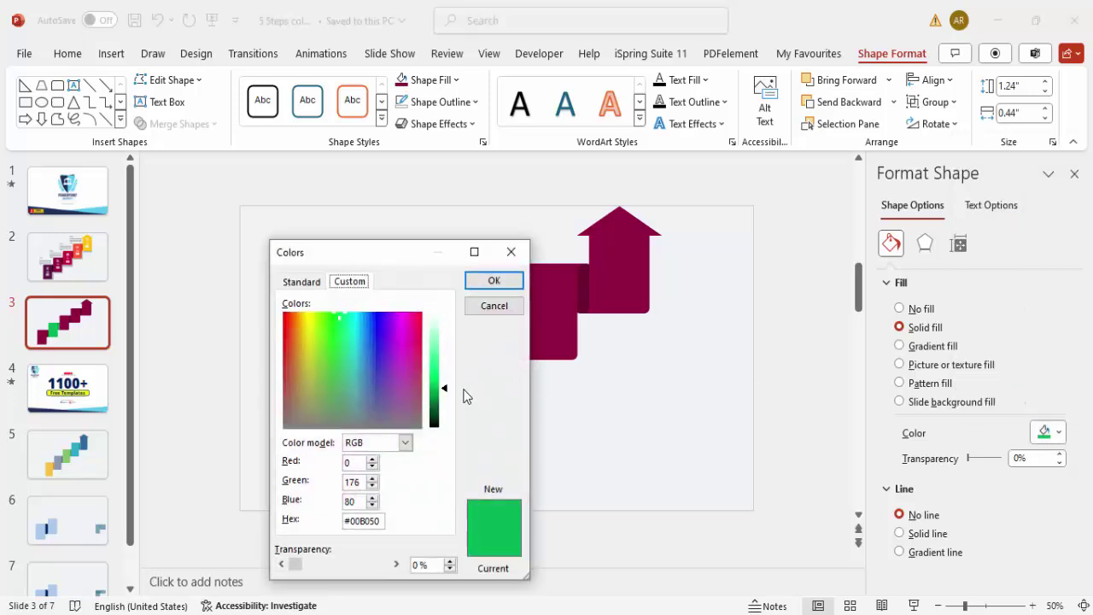
{"action": "left_click_drag", "start_coordinate": [445, 391], "coordinate": [446, 403]}
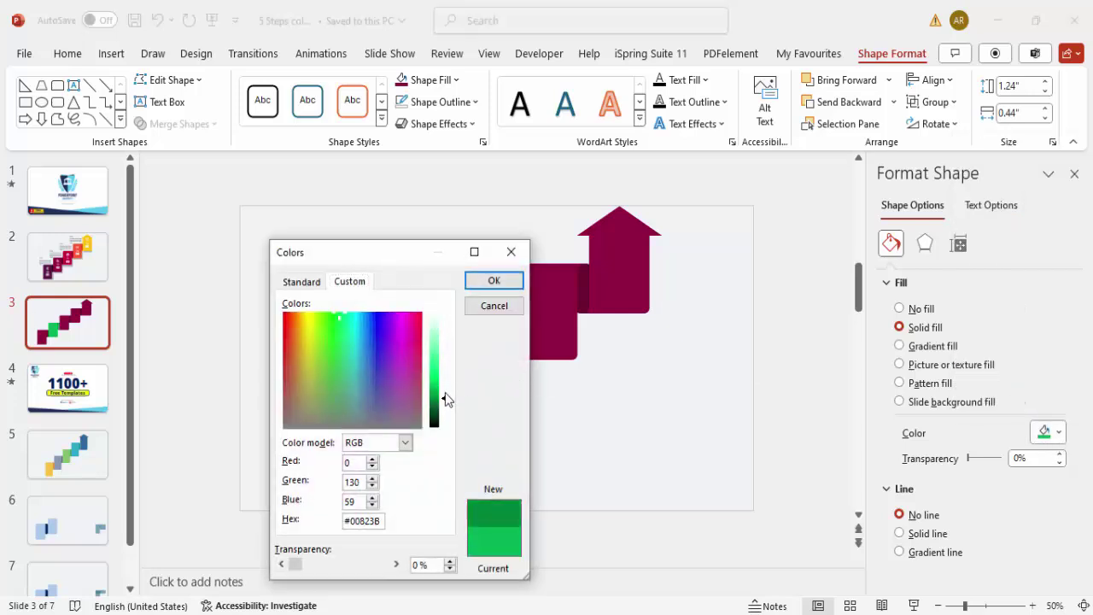
{"action": "left_click", "coordinate": [493, 304]}
Step: Fill the third ribbon with the standard light blue and the fold beside it with the standard blue
{"action": "left_click", "coordinate": [488, 359]}
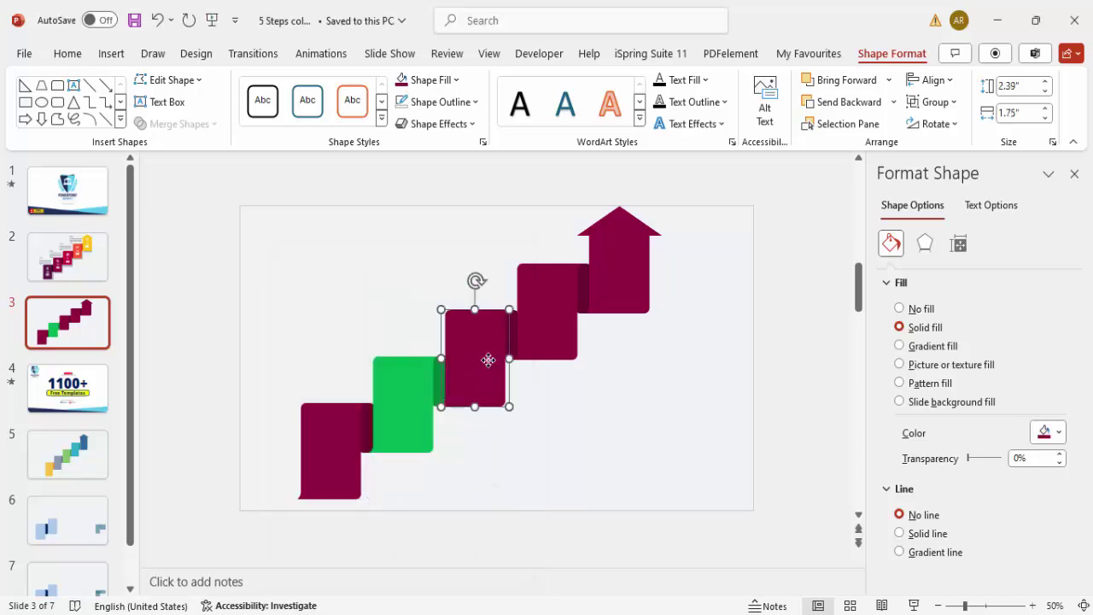
{"action": "left_click", "coordinate": [1058, 433]}
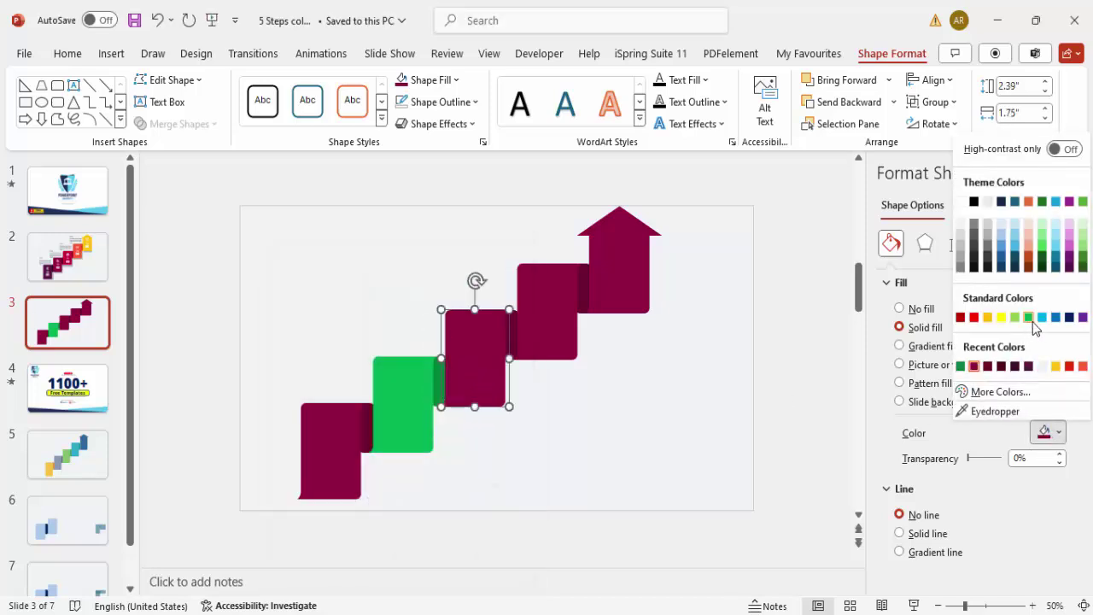
{"action": "left_click", "coordinate": [1042, 317]}
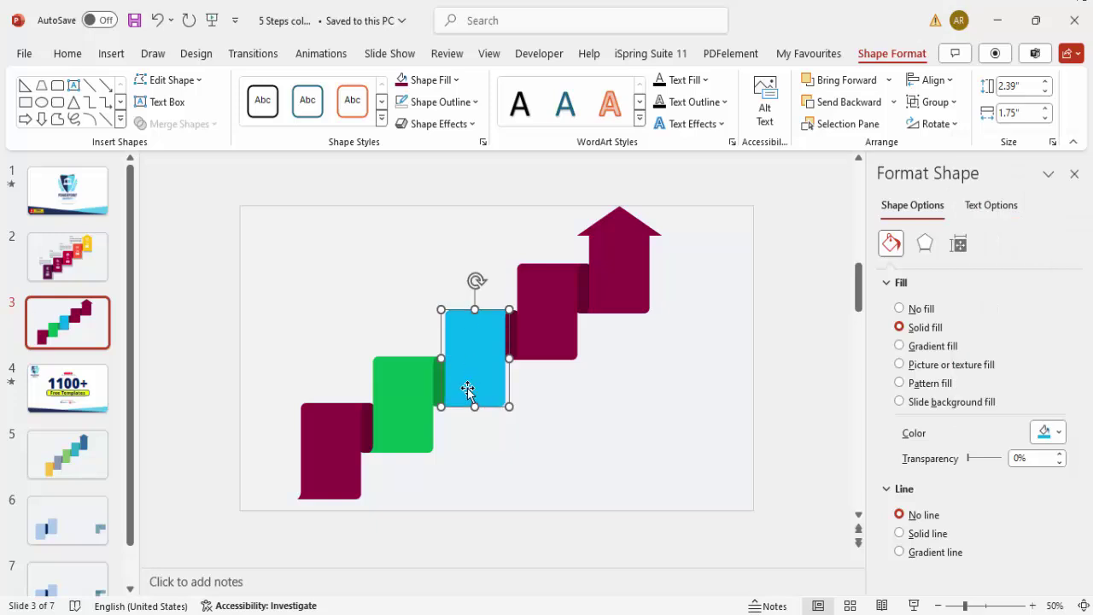
{"action": "left_click", "coordinate": [513, 325]}
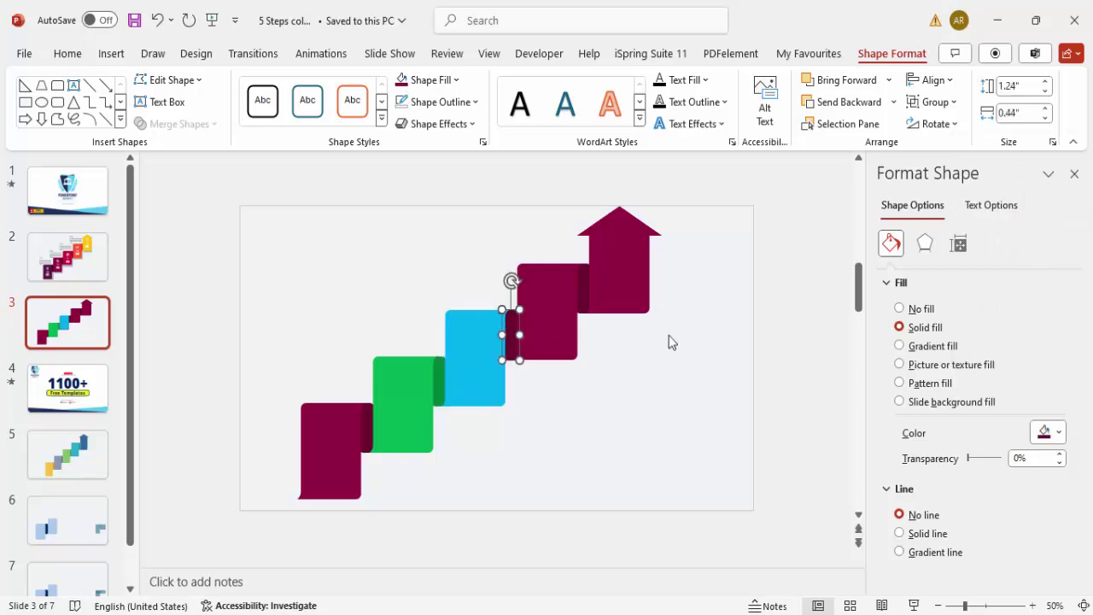
{"action": "left_click", "coordinate": [1058, 433]}
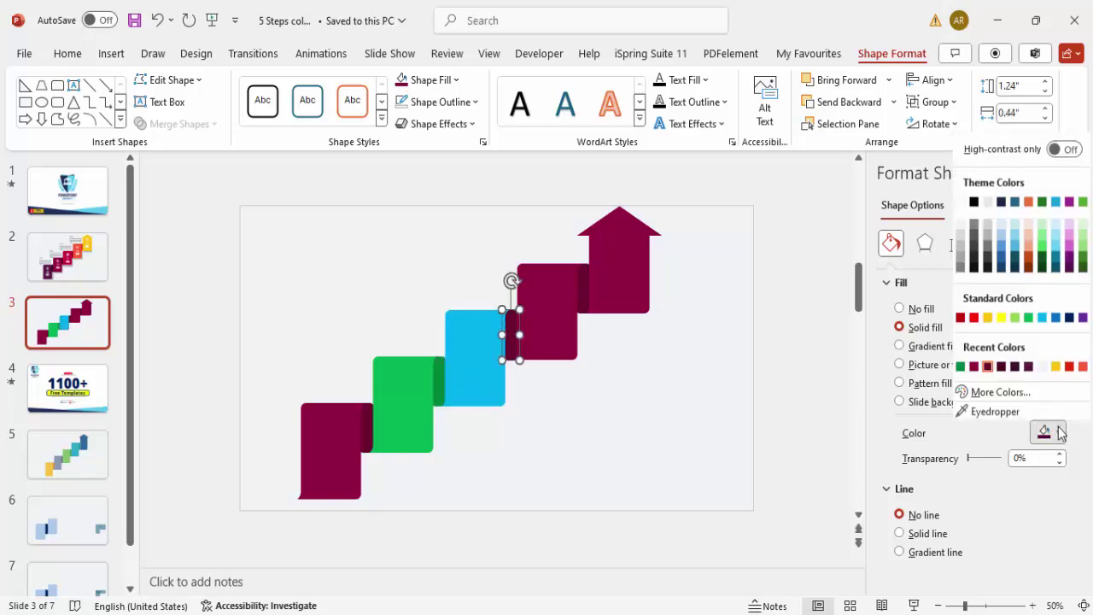
{"action": "left_click", "coordinate": [1057, 318]}
Step: Fill the fourth ribbon with the recently used red and select the fold between it and the arrow
{"action": "left_click", "coordinate": [546, 300]}
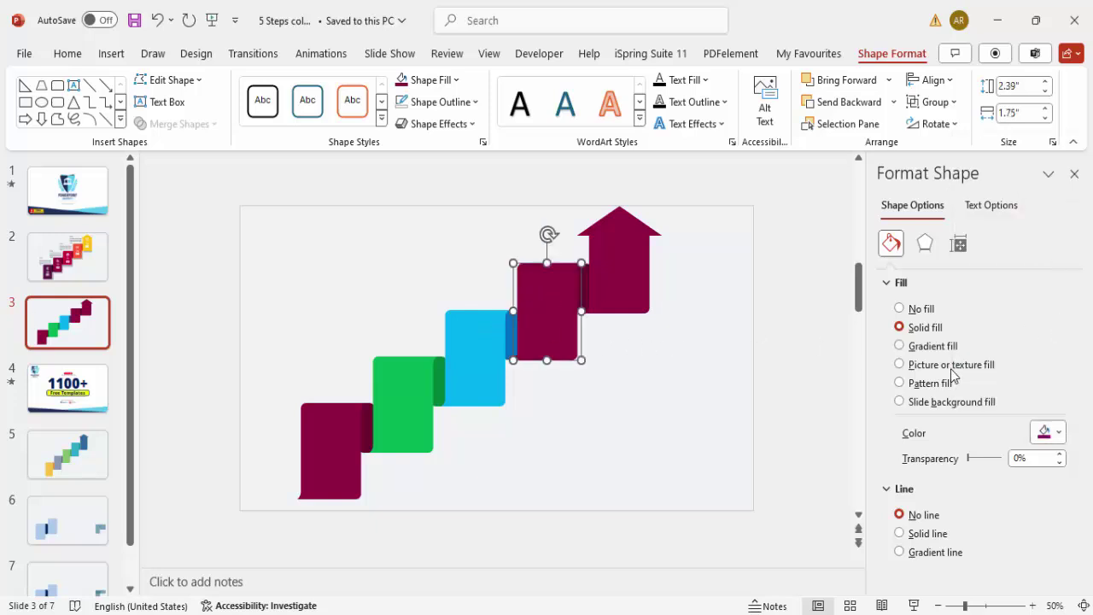
{"action": "left_click", "coordinate": [1036, 436]}
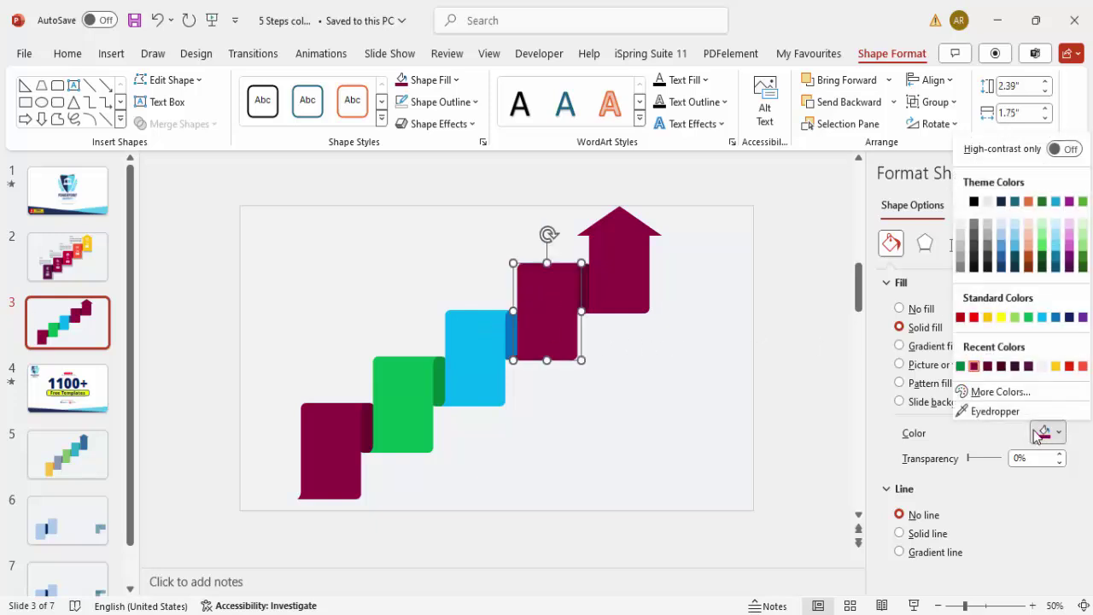
{"action": "left_click", "coordinate": [1069, 365]}
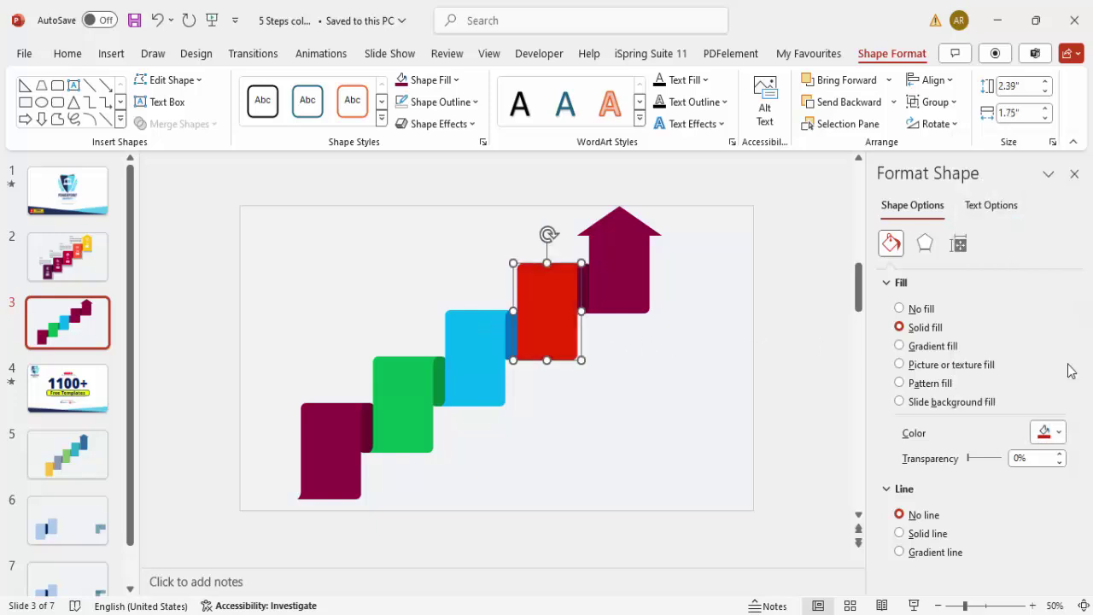
{"action": "left_click", "coordinate": [587, 296]}
{"action": "left_click", "coordinate": [1047, 433]}
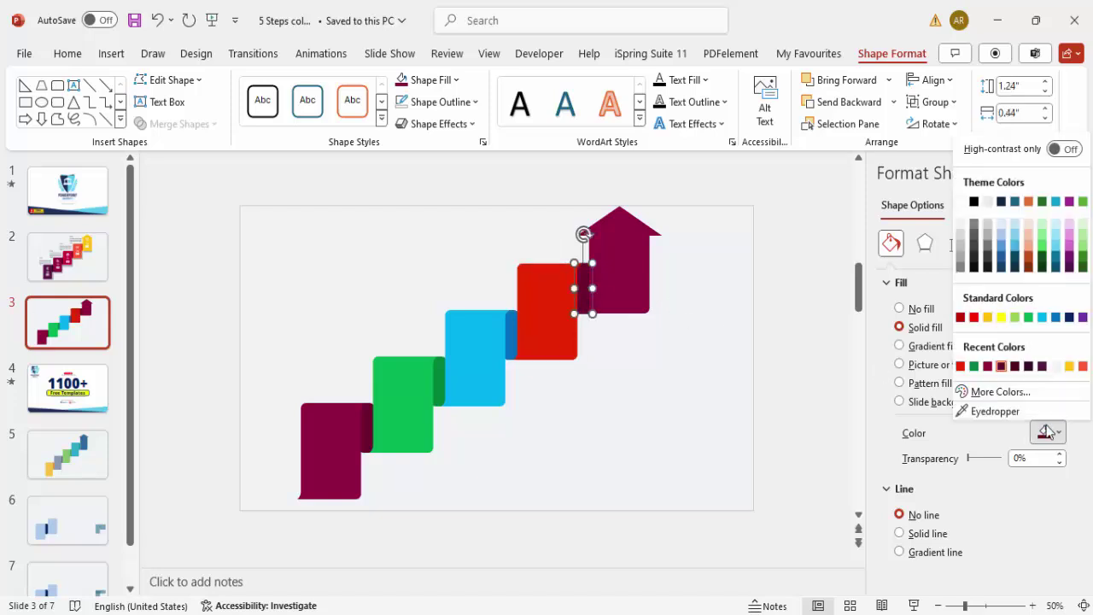
{"action": "left_click", "coordinate": [982, 391]}
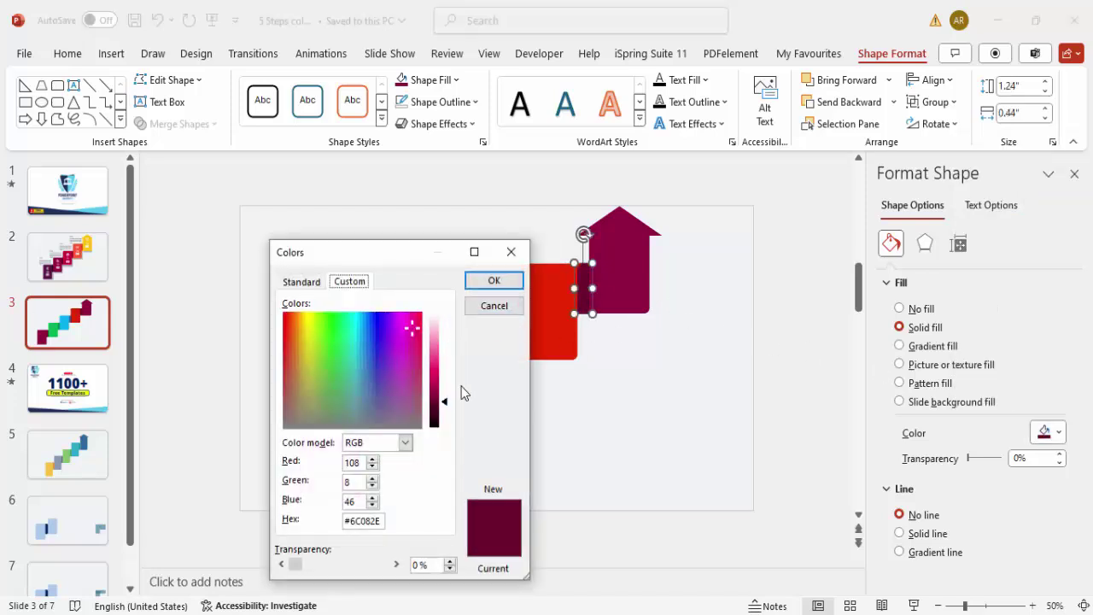
{"action": "left_click", "coordinate": [505, 301]}
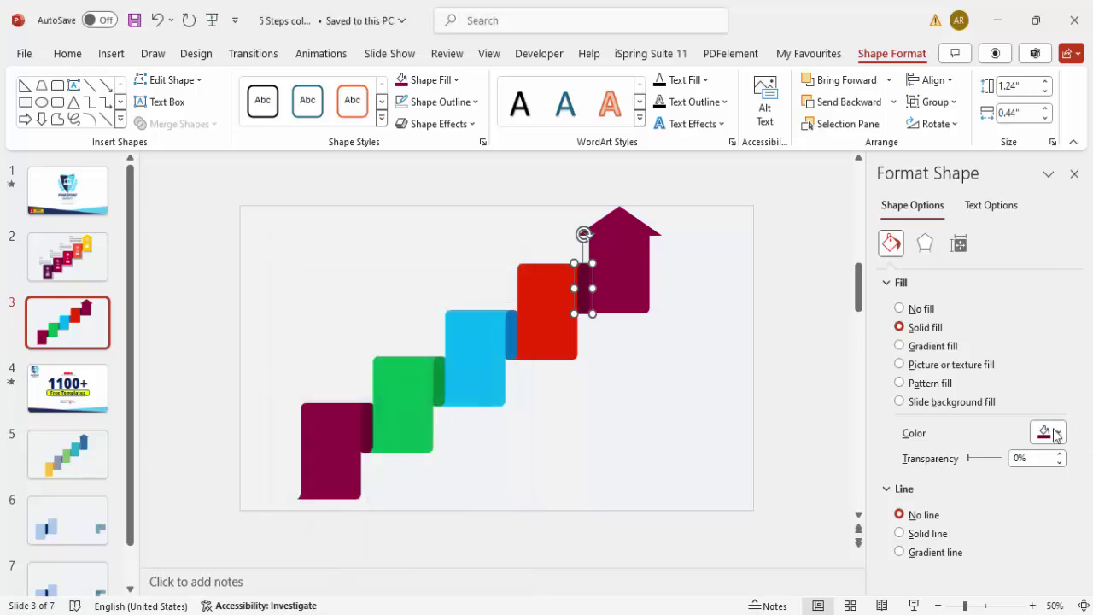
Step: Fill the fold beside the red ribbon with the same red, darkened to about #A41B00
{"action": "left_click", "coordinate": [1047, 433]}
{"action": "left_click", "coordinate": [960, 365]}
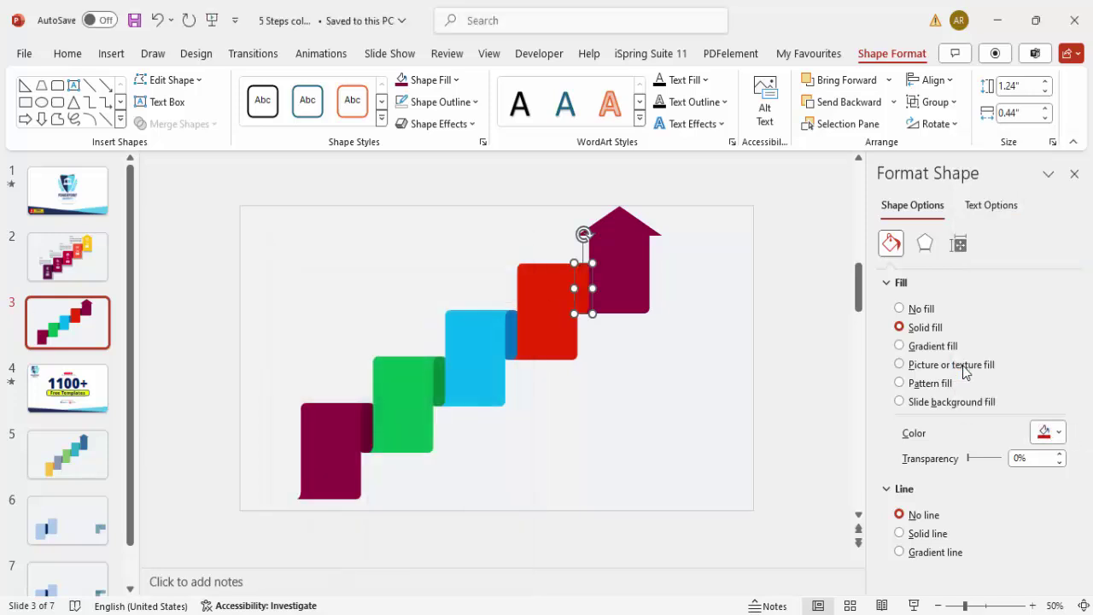
{"action": "left_click", "coordinate": [1047, 433]}
{"action": "left_click", "coordinate": [974, 392]}
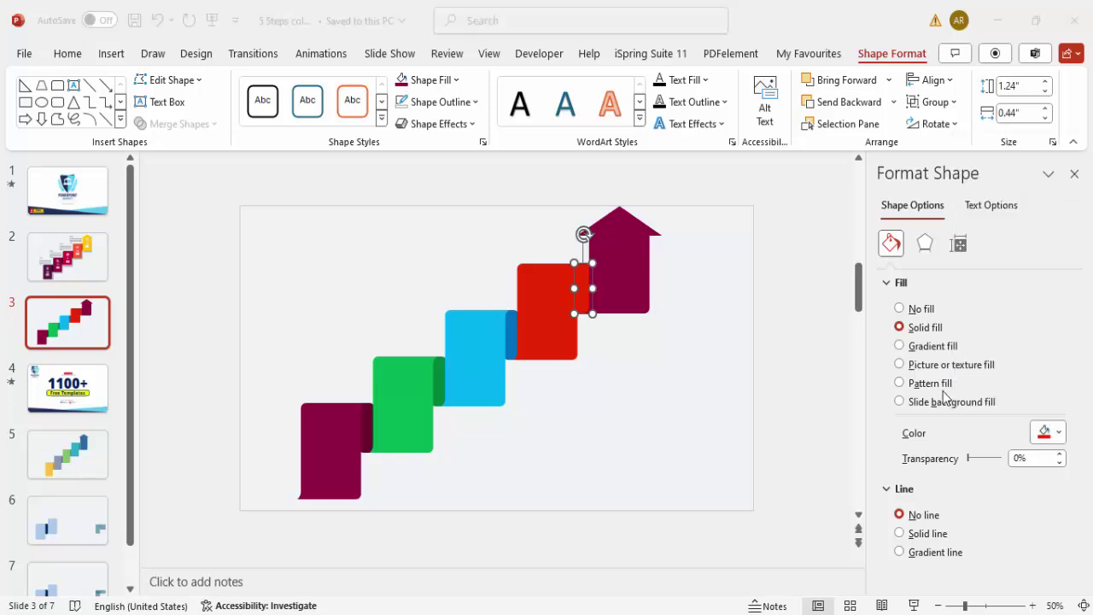
{"action": "left_click_drag", "start_coordinate": [443, 386], "coordinate": [446, 398]}
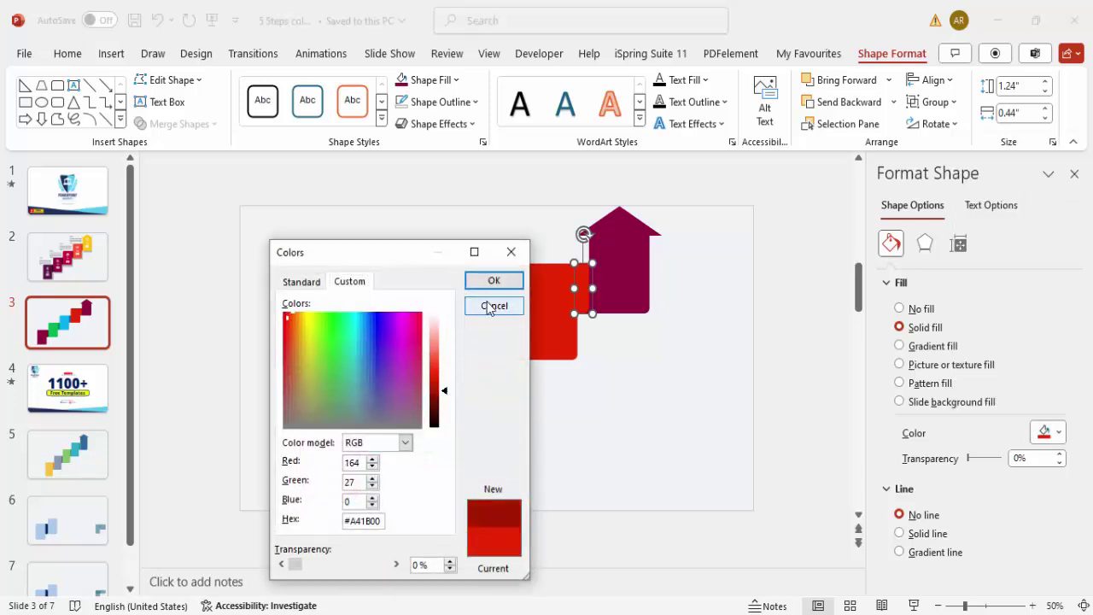
{"action": "left_click", "coordinate": [491, 281]}
Step: Fill the arrow-shaped topmost ribbon with golden yellow
{"action": "left_click", "coordinate": [602, 265]}
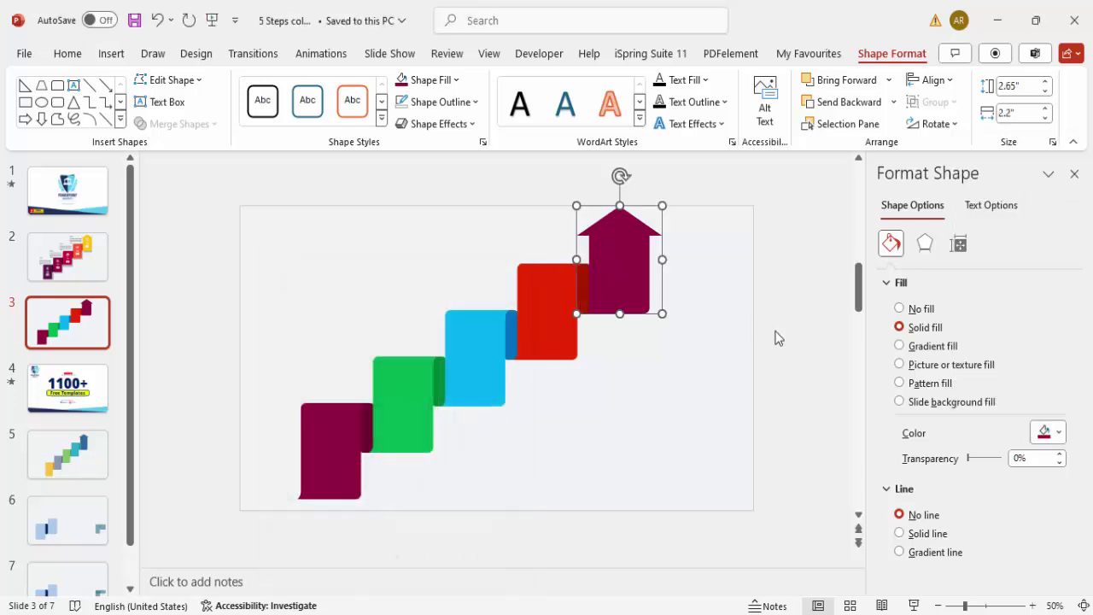
{"action": "left_click", "coordinate": [1045, 433]}
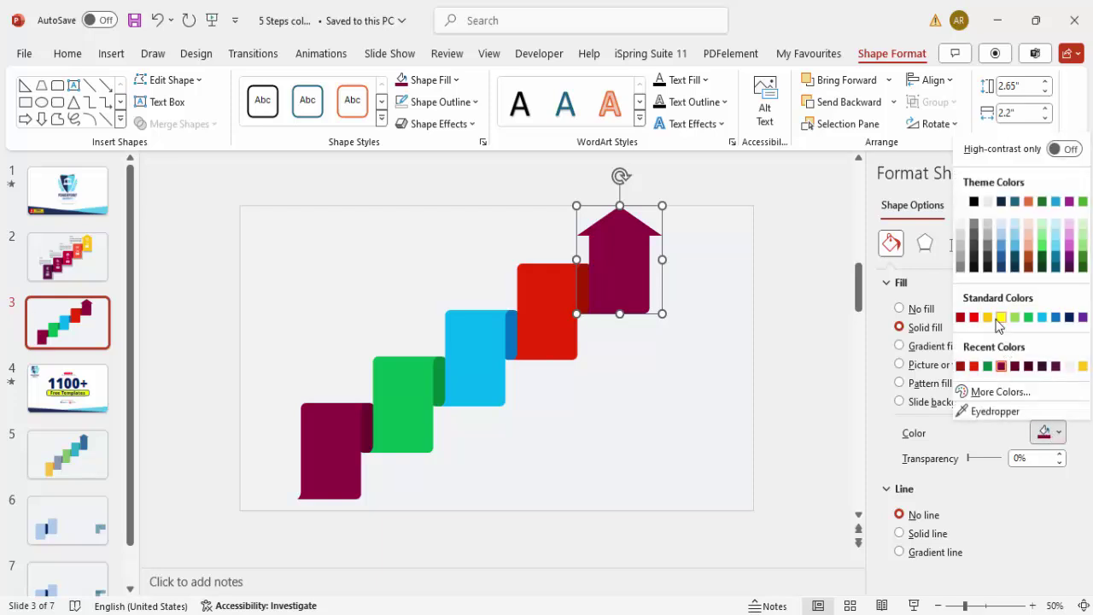
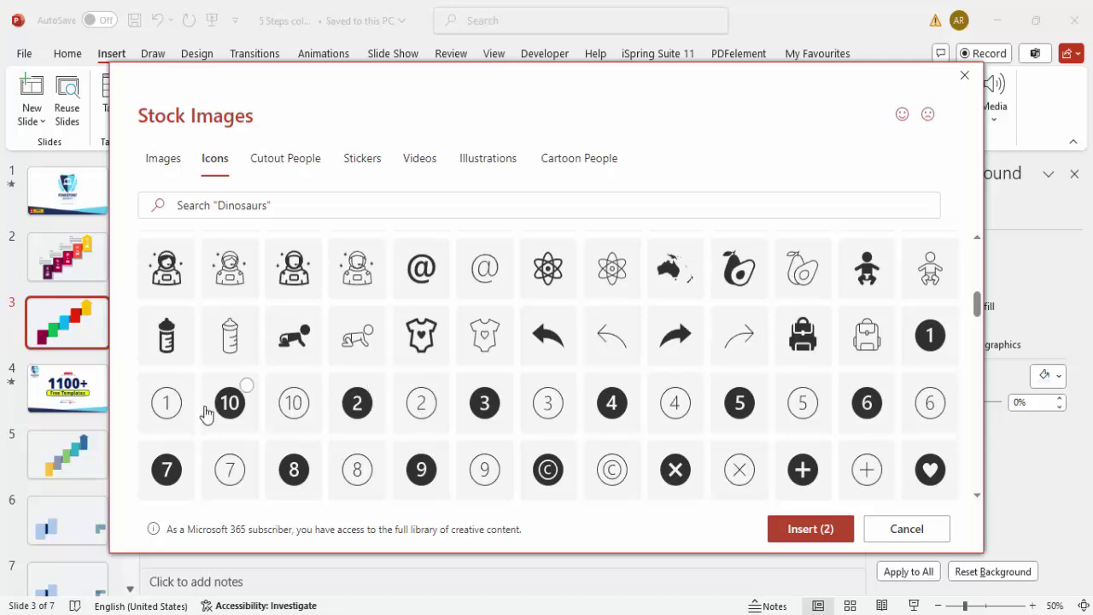
Step: Add the solid stacked-boxes, bank building and rising bar chart icons to the stock icon selection and insert all five icons
{"action": "scroll", "coordinate": [266, 345], "scroll_direction": "down", "scroll_amount": 3}
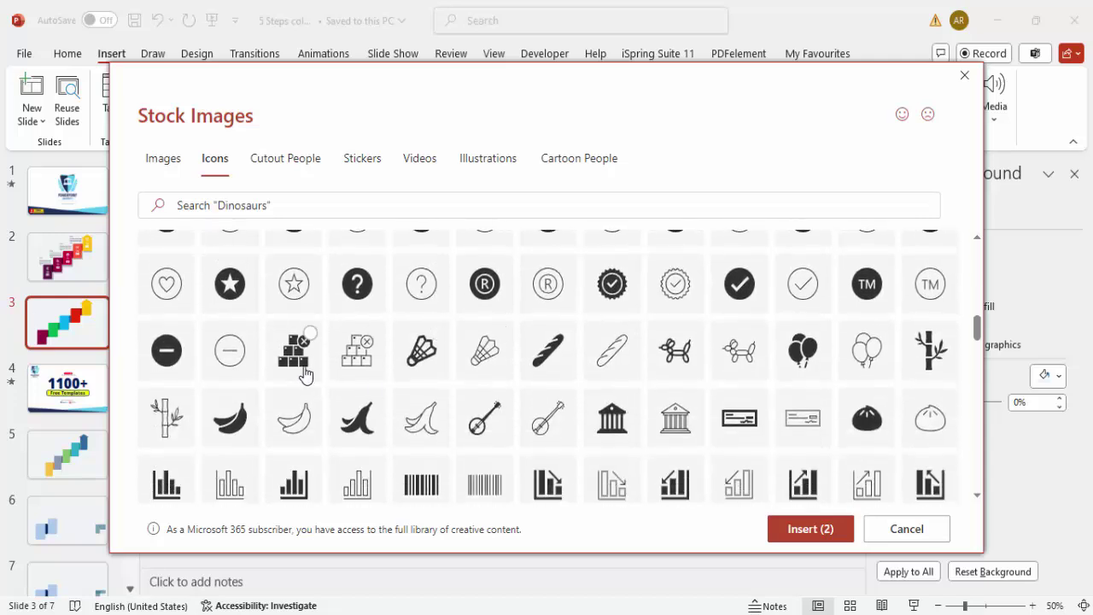
{"action": "left_click", "coordinate": [300, 363]}
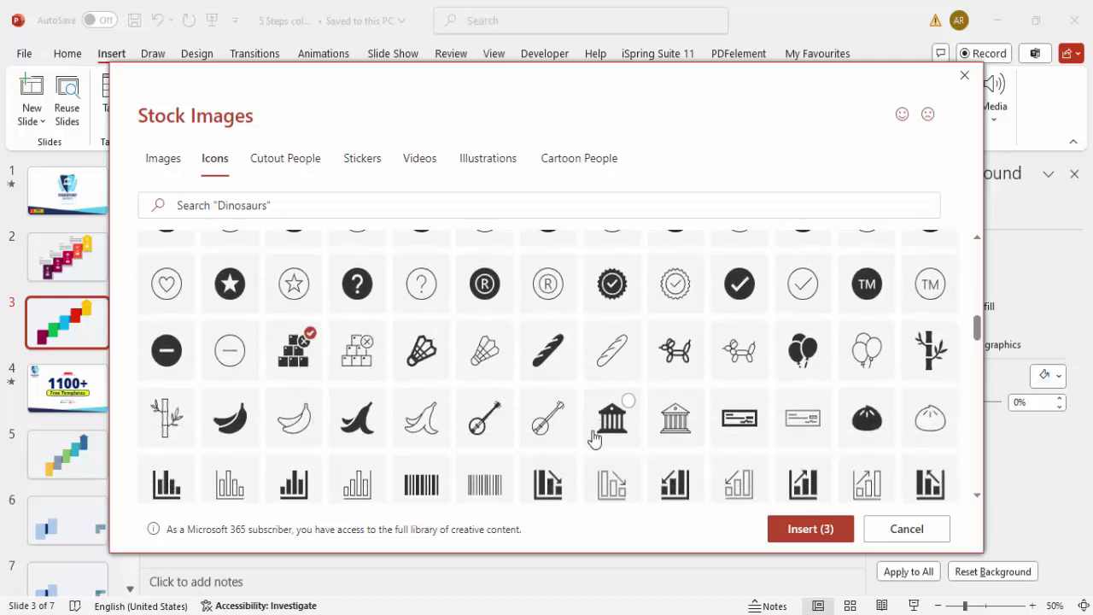
{"action": "left_click", "coordinate": [597, 437]}
{"action": "left_click", "coordinate": [799, 487]}
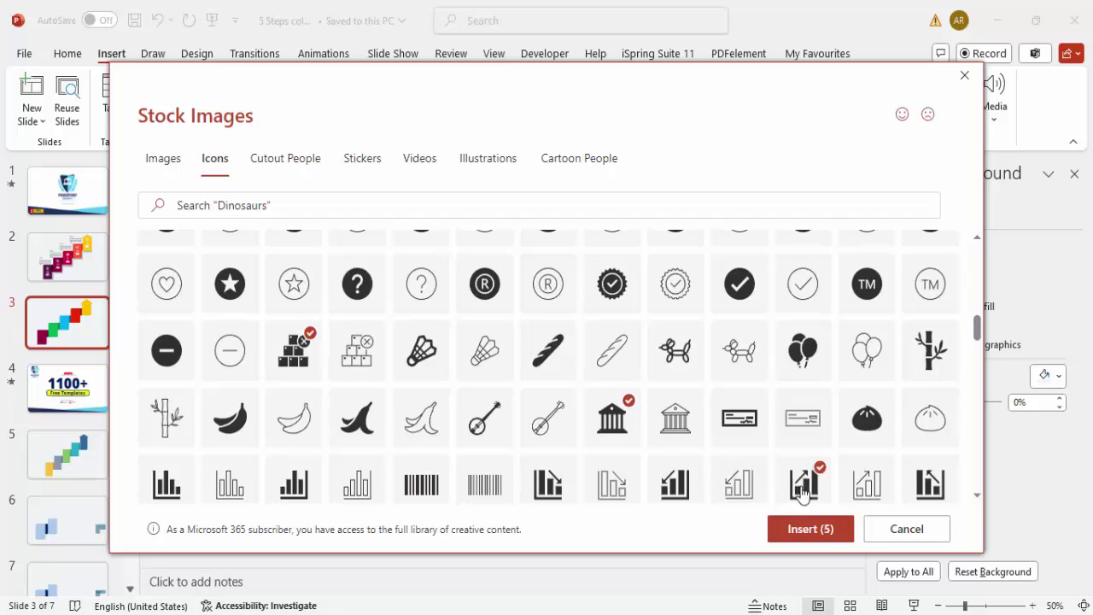
{"action": "left_click", "coordinate": [816, 531]}
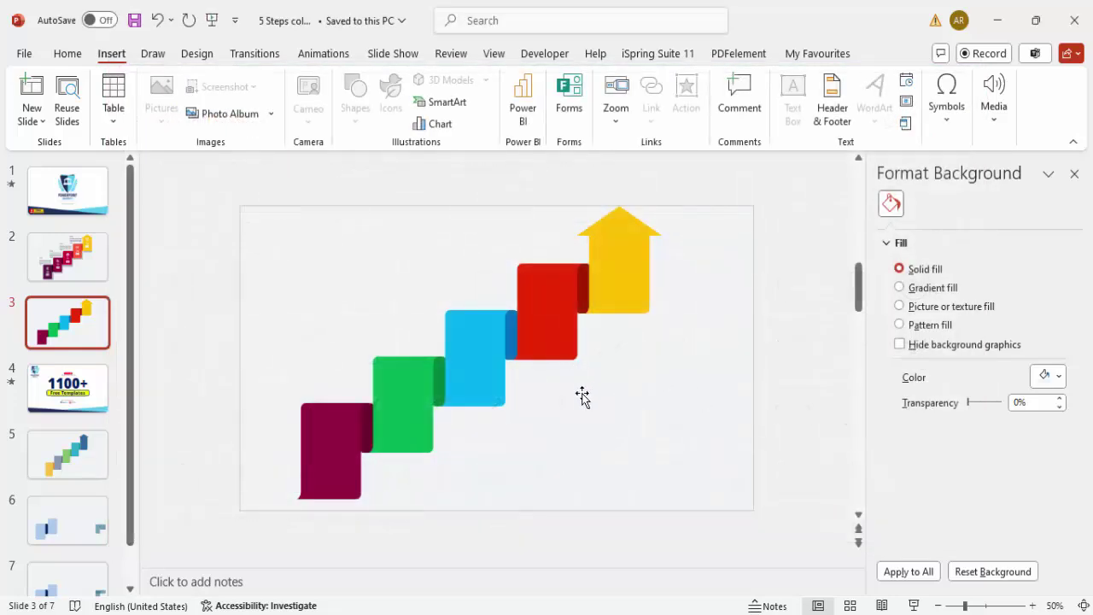
Step: Move the five inserted icons to the empty area below the red ribbon, resized to 0.7" and filled white
{"action": "left_click_drag", "start_coordinate": [566, 384], "coordinate": [693, 414]}
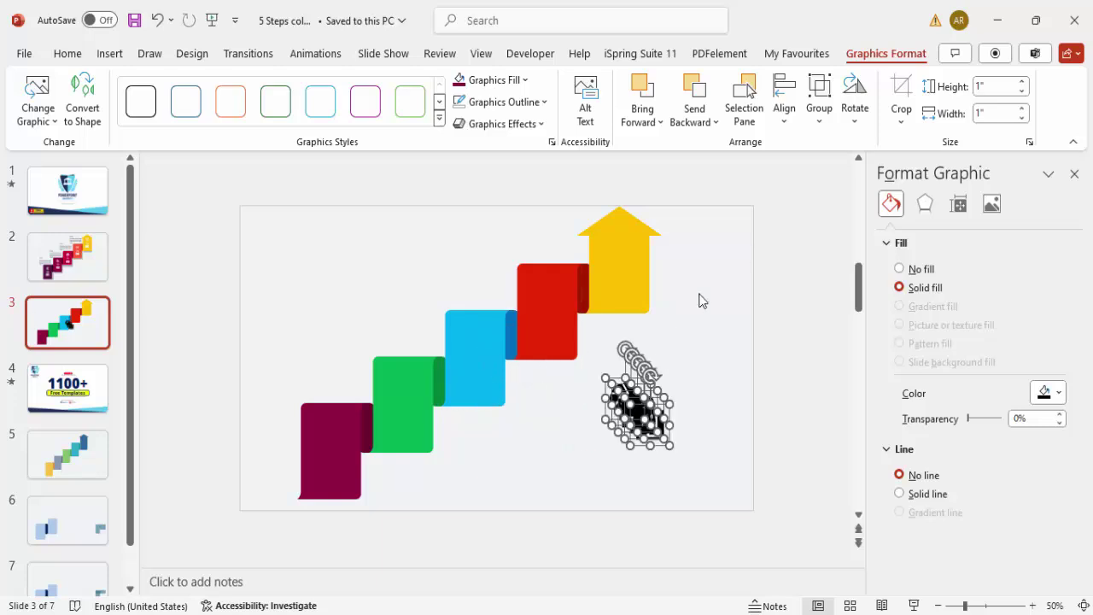
{"action": "left_click", "coordinate": [993, 88]}
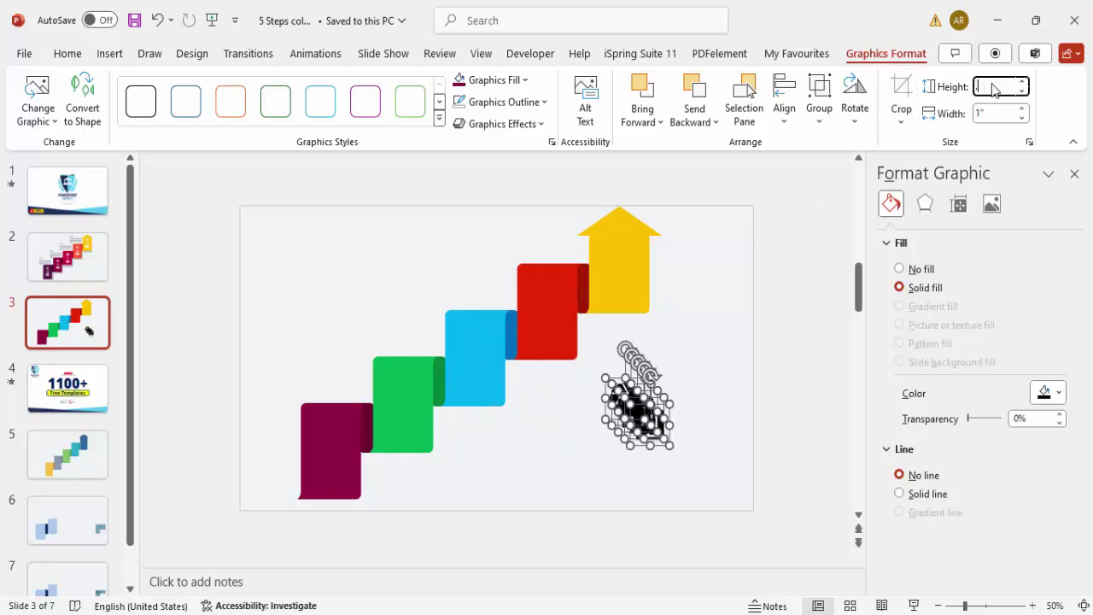
{"action": "type", "text": ".7"}
{"action": "key", "text": "Return"}
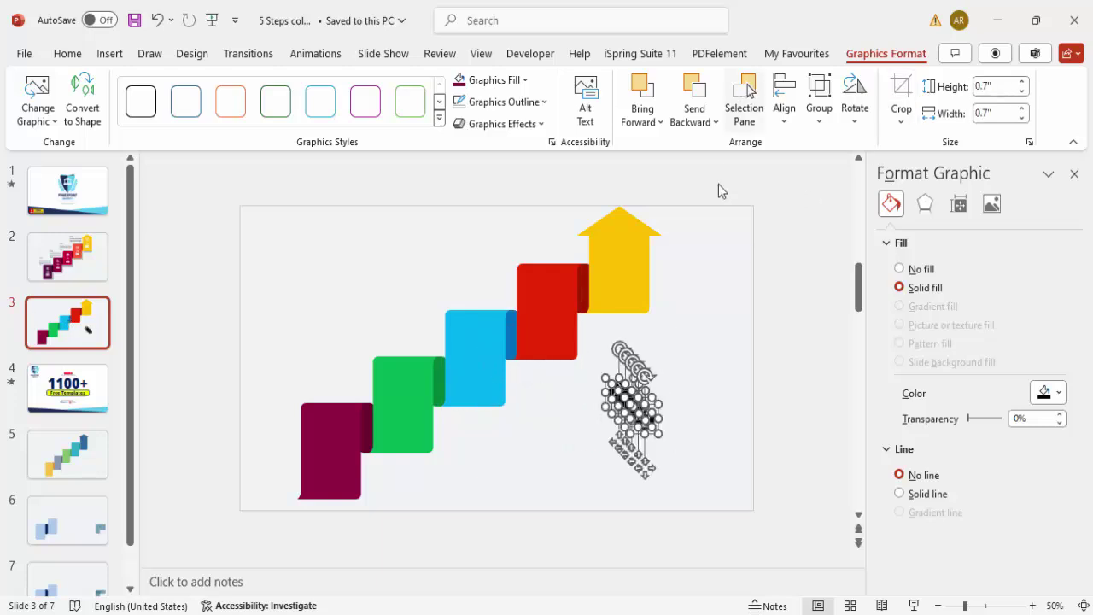
{"action": "left_click", "coordinate": [487, 79]}
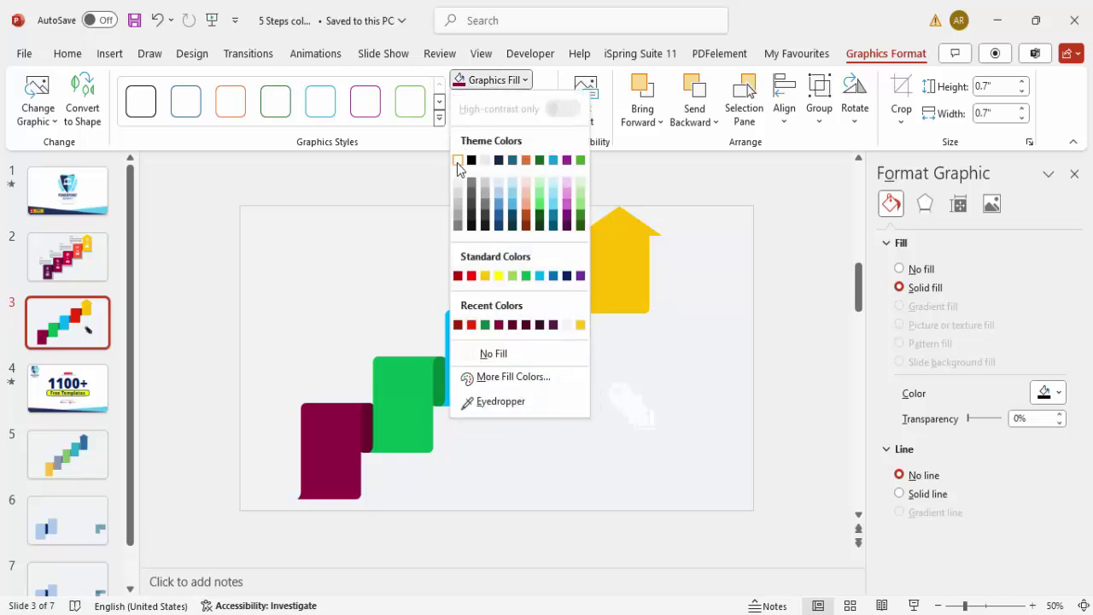
{"action": "left_click", "coordinate": [457, 161]}
{"action": "left_click", "coordinate": [691, 403]}
Step: Place the bar chart icon on the upper part of the maroon ribbon and the bank building icon on the green one
{"action": "left_click", "coordinate": [647, 427]}
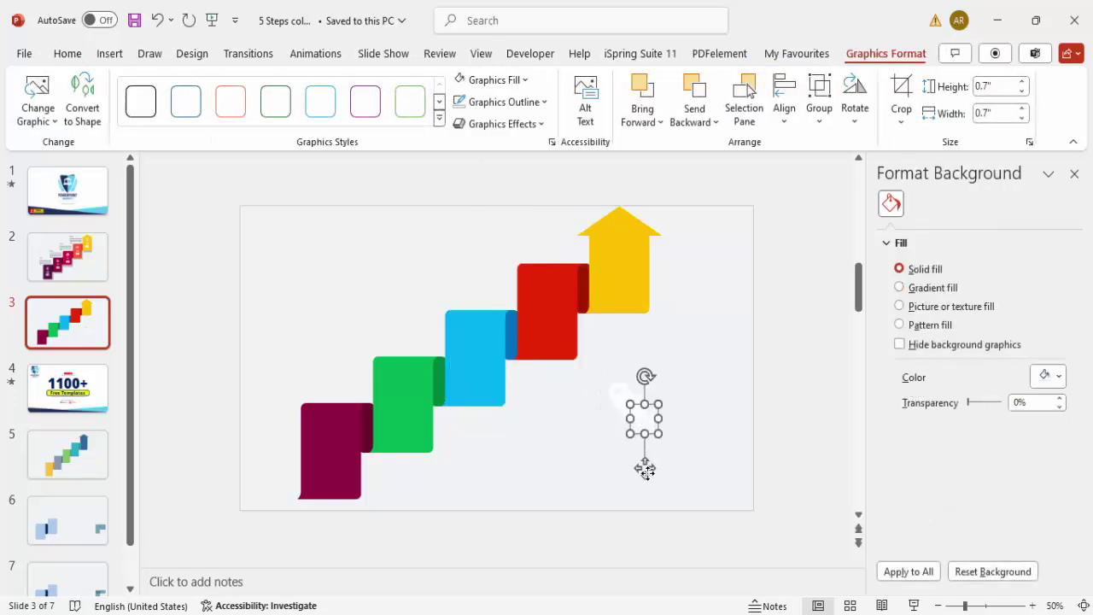
{"action": "left_click_drag", "start_coordinate": [644, 470], "coordinate": [337, 486]}
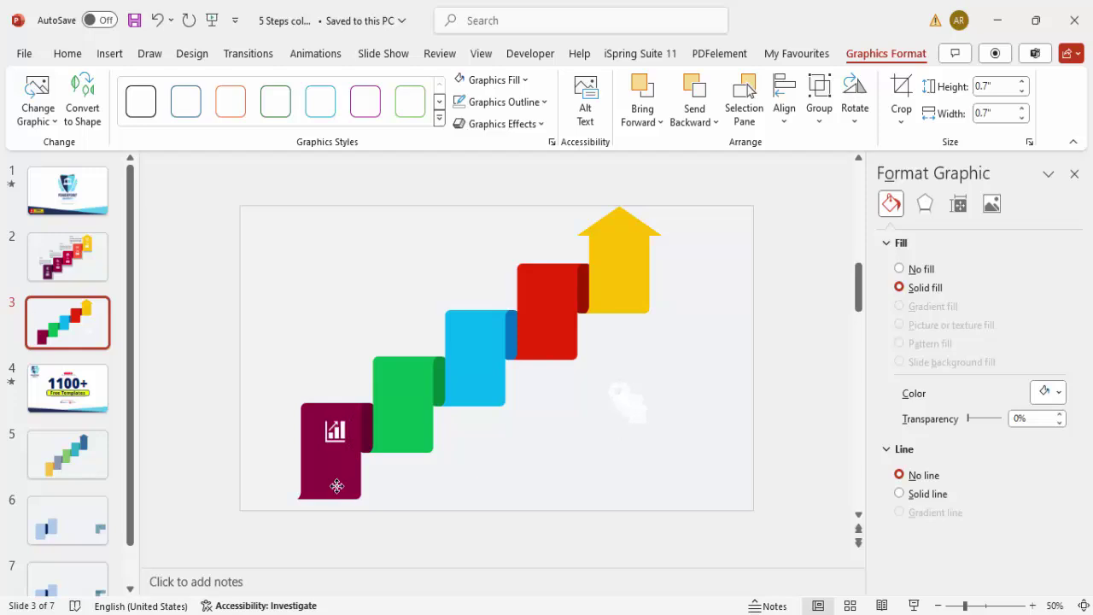
{"action": "left_click", "coordinate": [646, 405]}
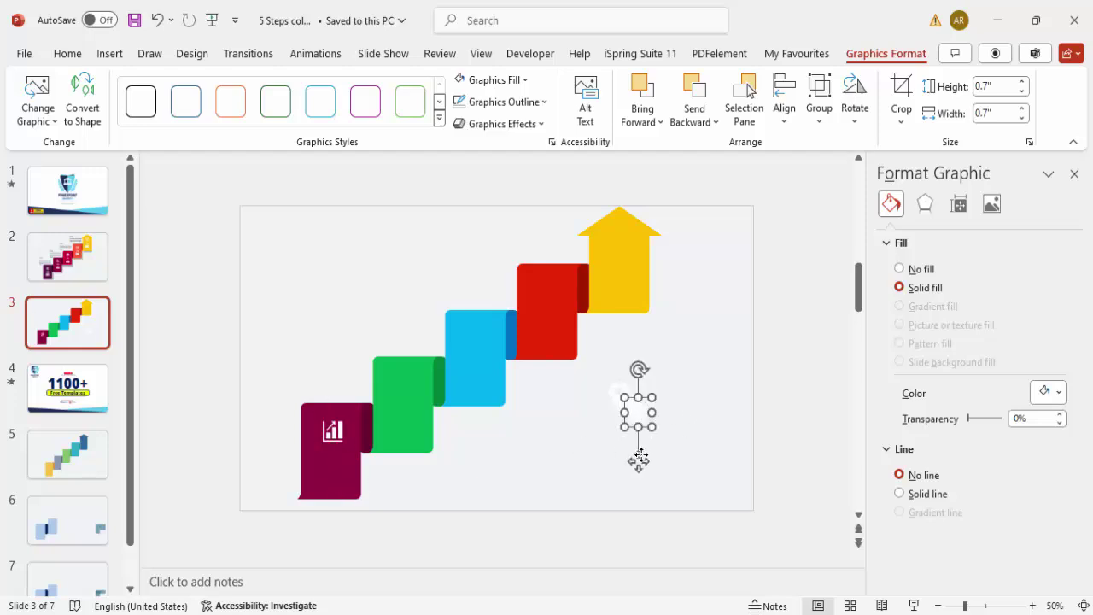
{"action": "left_click_drag", "start_coordinate": [639, 457], "coordinate": [404, 425]}
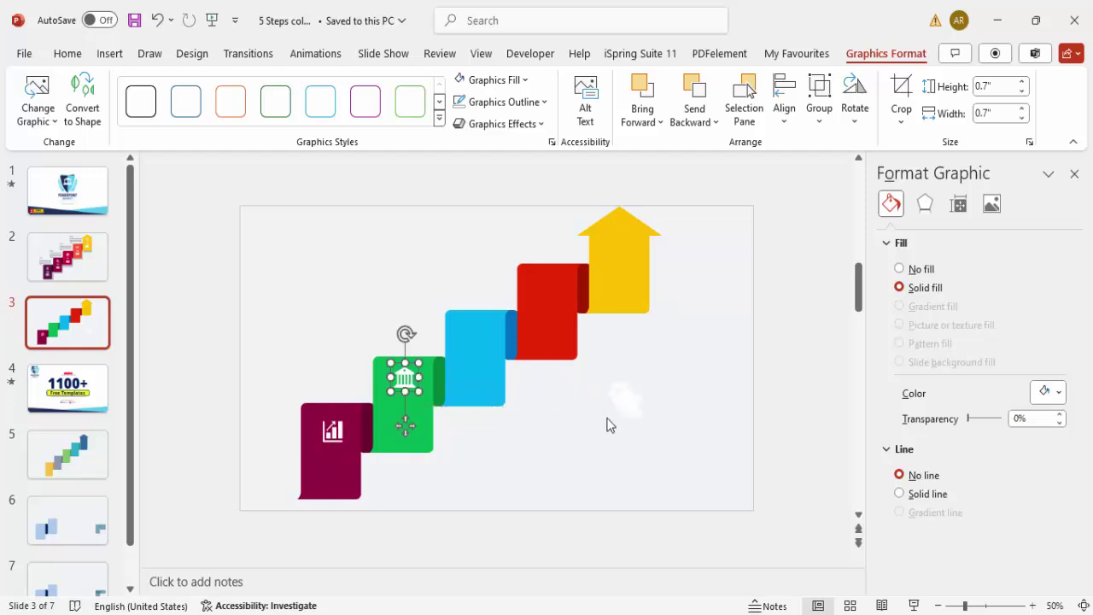
Step: Place the pagoda icon on the blue ribbon, the stacked-boxes icon on the red one and the aperture icon on the yellow arrow
{"action": "left_click", "coordinate": [619, 404]}
{"action": "left_click_drag", "start_coordinate": [630, 445], "coordinate": [489, 373]}
{"action": "left_click", "coordinate": [626, 404]}
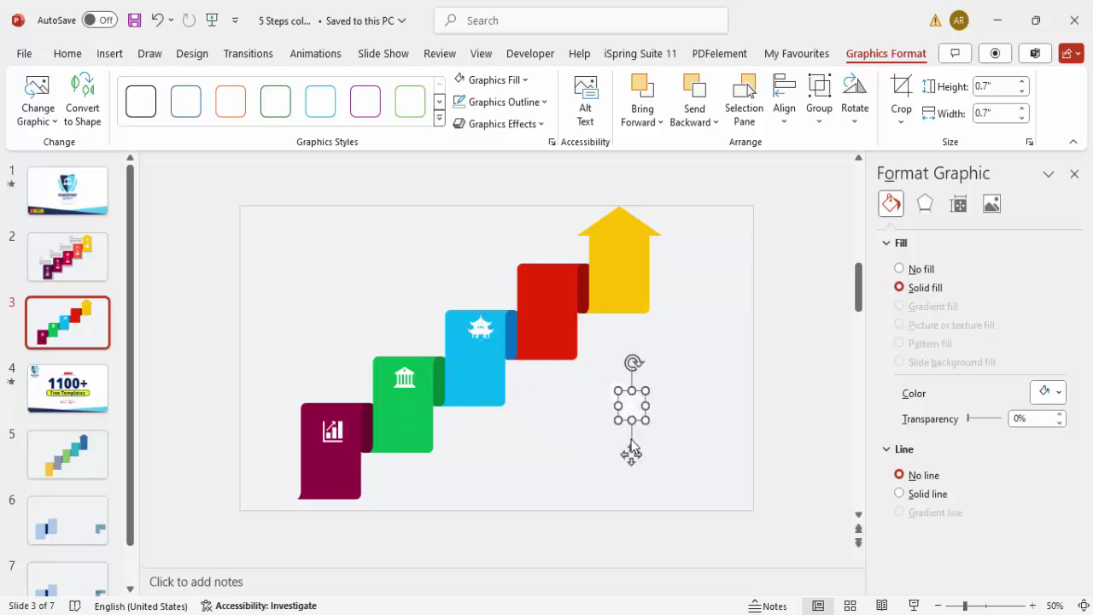
{"action": "left_click_drag", "start_coordinate": [630, 451], "coordinate": [562, 336]}
{"action": "left_click", "coordinate": [619, 393]}
{"action": "left_click_drag", "start_coordinate": [620, 441], "coordinate": [619, 283]}
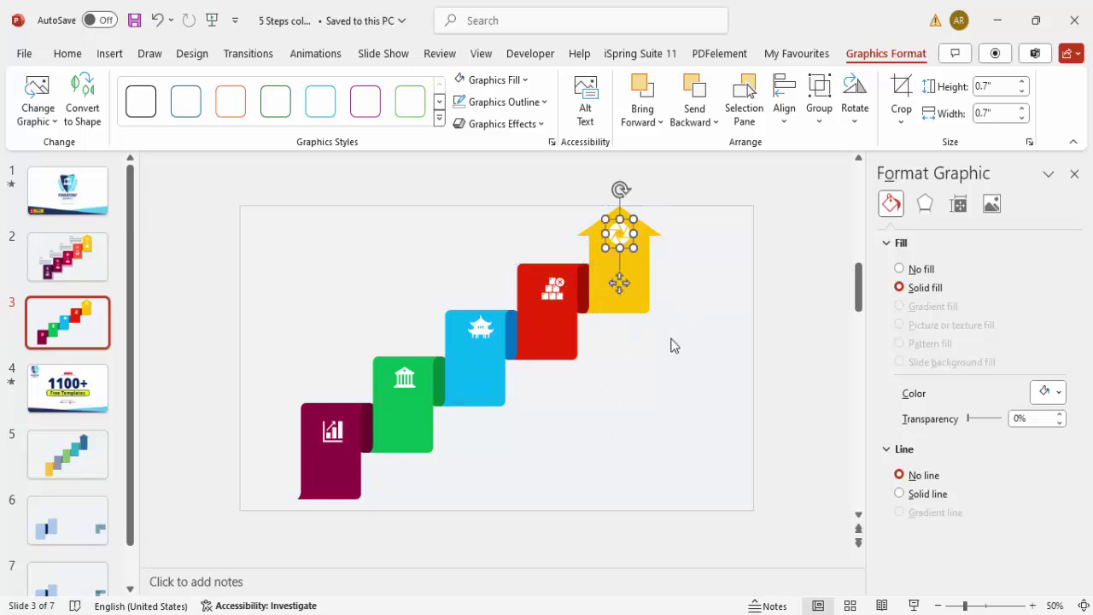
Step: Select the four ribbons and the yellow arrow without their folds, and place a duplicate set below and to the right
{"action": "left_click", "coordinate": [351, 481]}
{"action": "left_click", "coordinate": [427, 421], "text": "shift"}
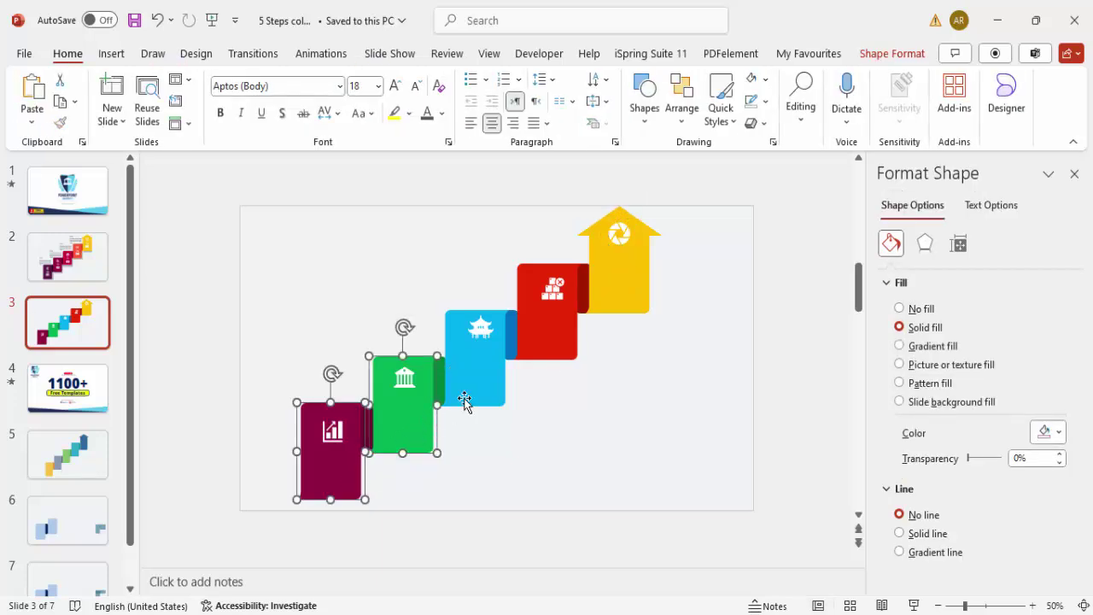
{"action": "left_click", "coordinate": [464, 401], "text": "shift"}
{"action": "left_click", "coordinate": [524, 358], "text": "shift"}
{"action": "left_click", "coordinate": [626, 305], "text": "shift"}
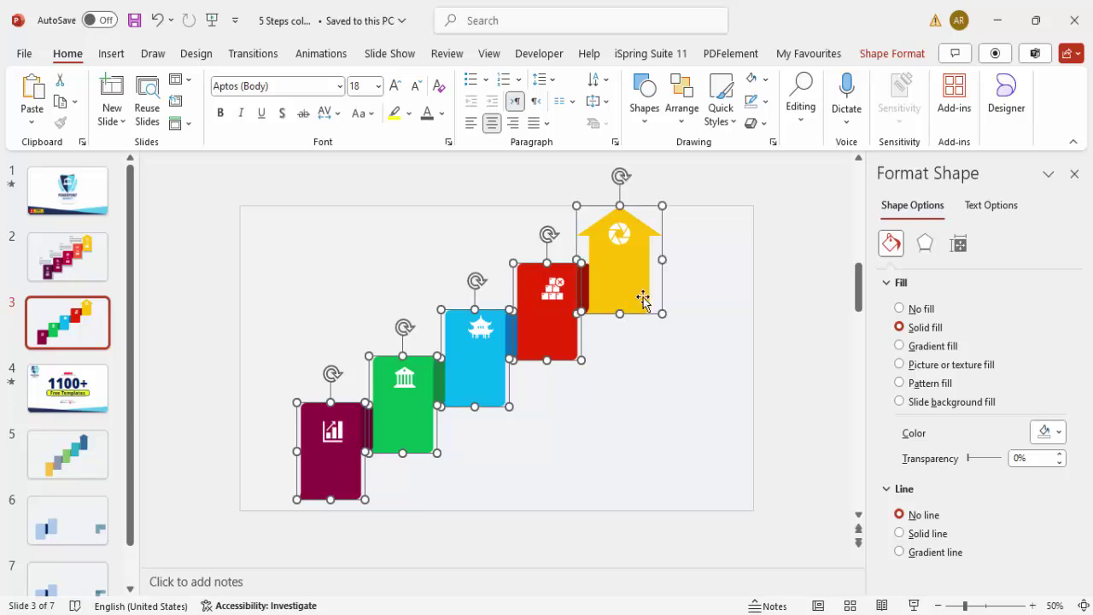
{"action": "left_click_drag", "start_coordinate": [639, 287], "coordinate": [773, 342], "text": "ctrl"}
Step: Fill the duplicated ribbons and arrow with black at 82% transparency
{"action": "left_click", "coordinate": [892, 53]}
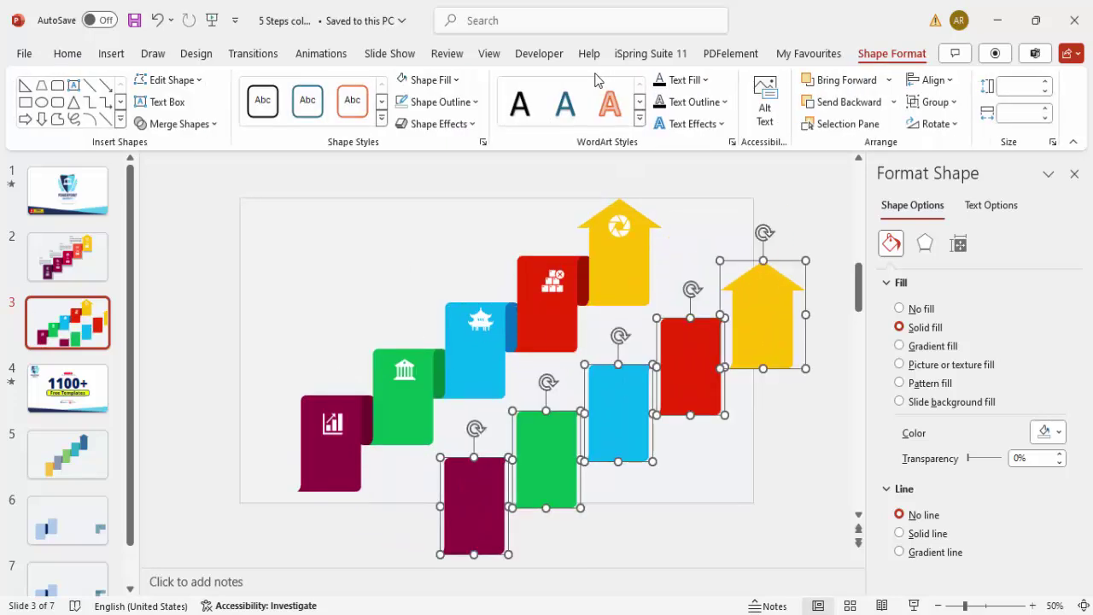
{"action": "left_click", "coordinate": [427, 80]}
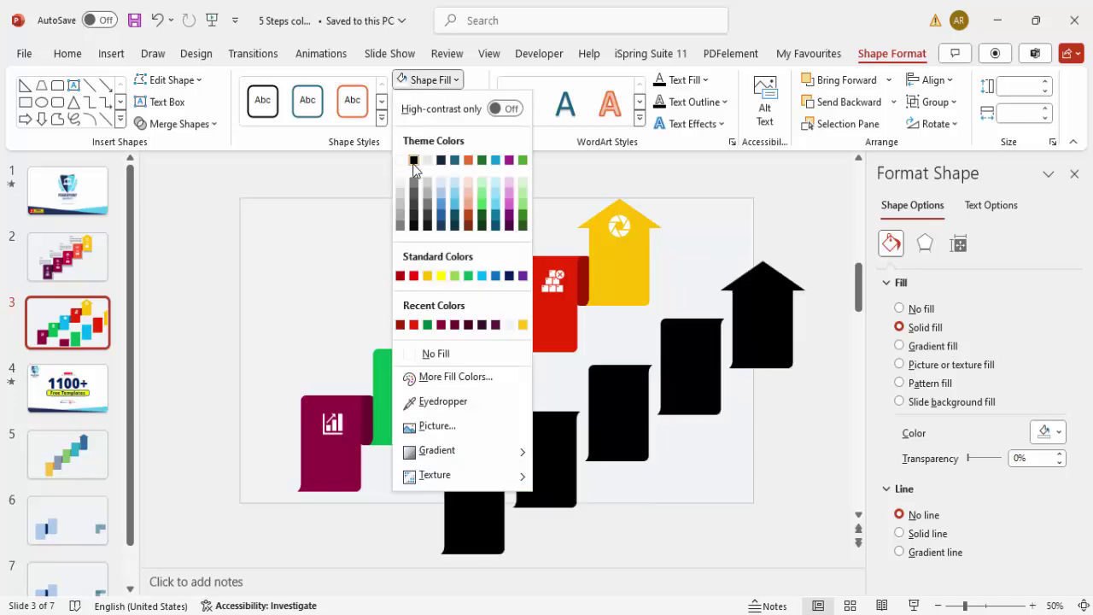
{"action": "left_click", "coordinate": [413, 160]}
{"action": "left_click_drag", "start_coordinate": [965, 460], "coordinate": [995, 462]}
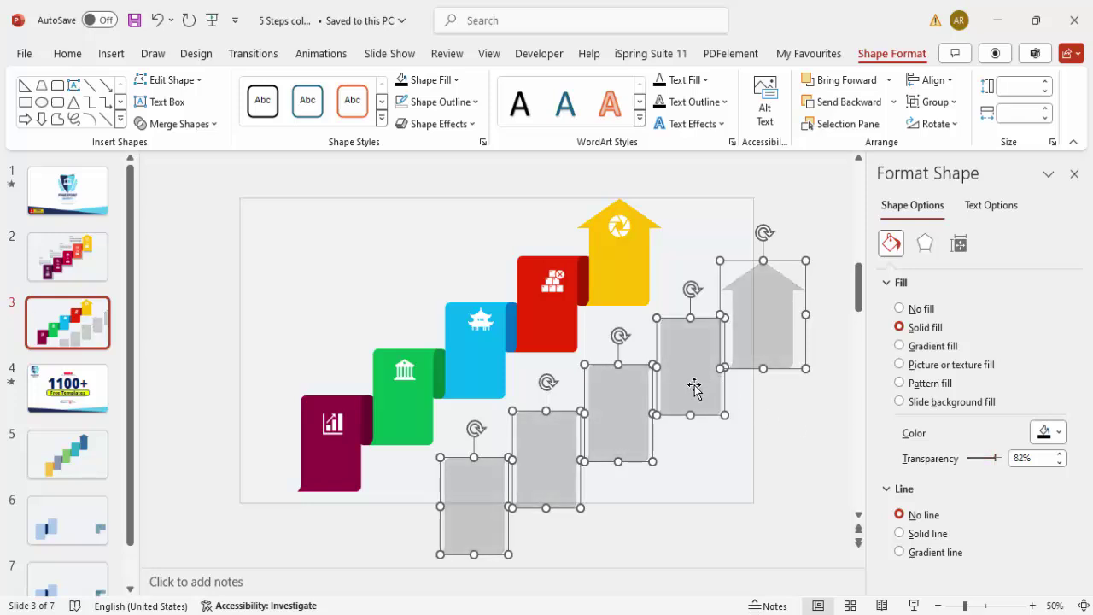
Step: Position the transparent copies slightly down and right of the coloured ribbons as shadows and send them to the back
{"action": "left_click_drag", "start_coordinate": [694, 386], "coordinate": [566, 334]}
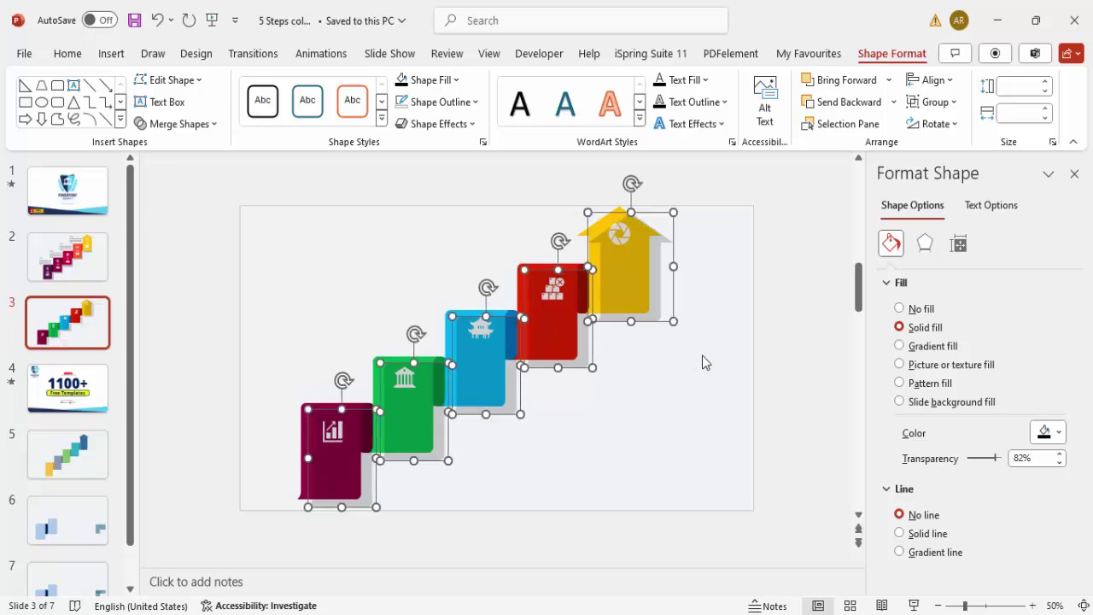
{"action": "key", "text": "Left"}
{"action": "key", "text": "Left"}
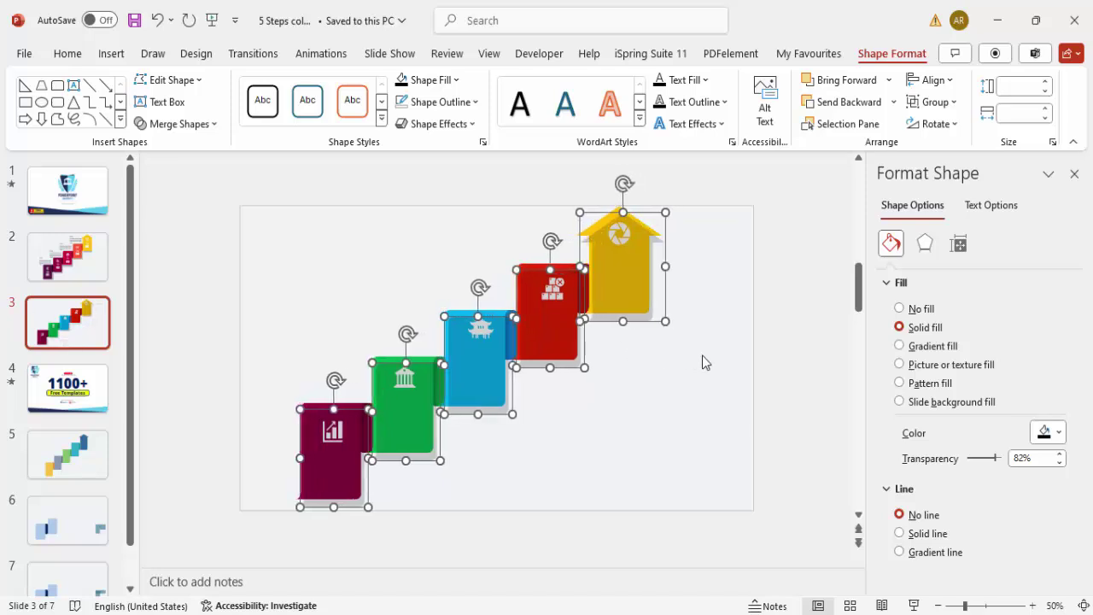
{"action": "key", "text": "Right"}
{"action": "left_click", "coordinate": [893, 102]}
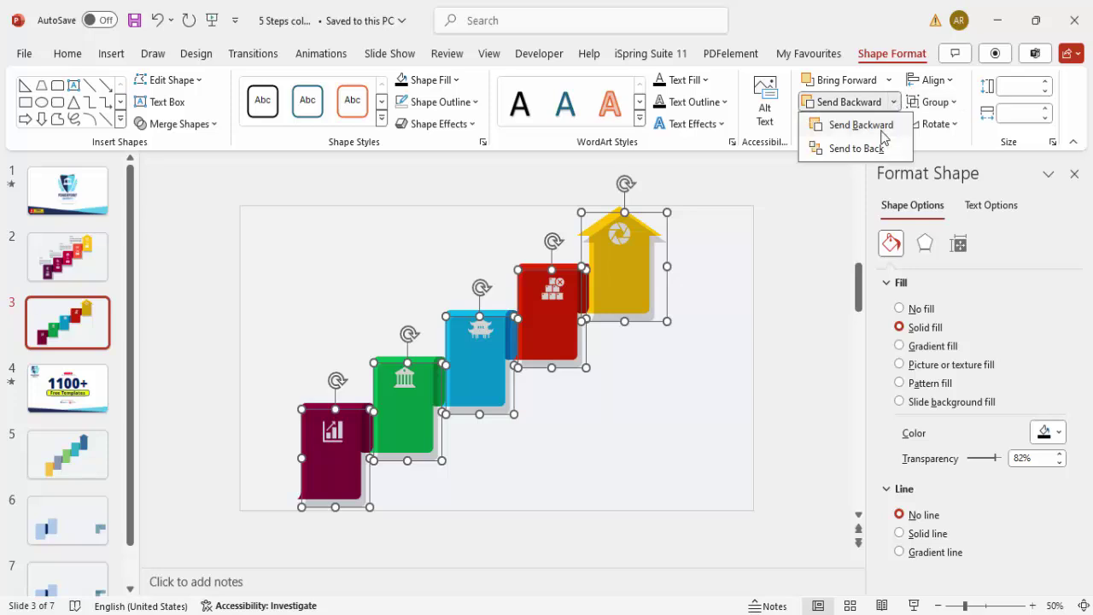
{"action": "left_click", "coordinate": [871, 147]}
{"action": "left_click", "coordinate": [763, 267]}
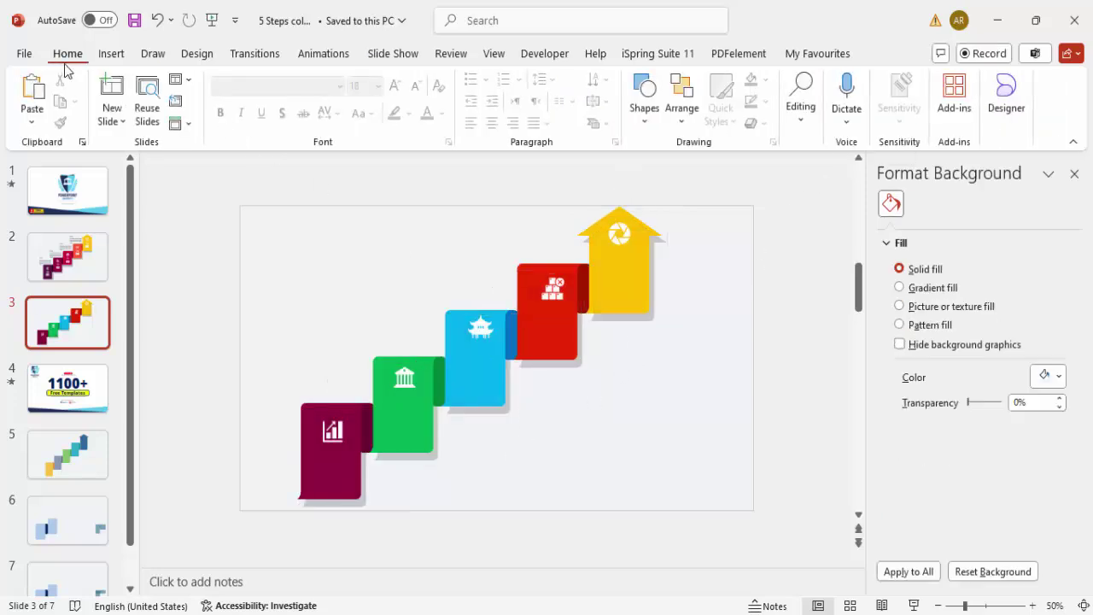
Step: Add a small text box reading STEP below the bar chart icon on the maroon ribbon
{"action": "left_click", "coordinate": [1083, 604]}
{"action": "left_click", "coordinate": [111, 52]}
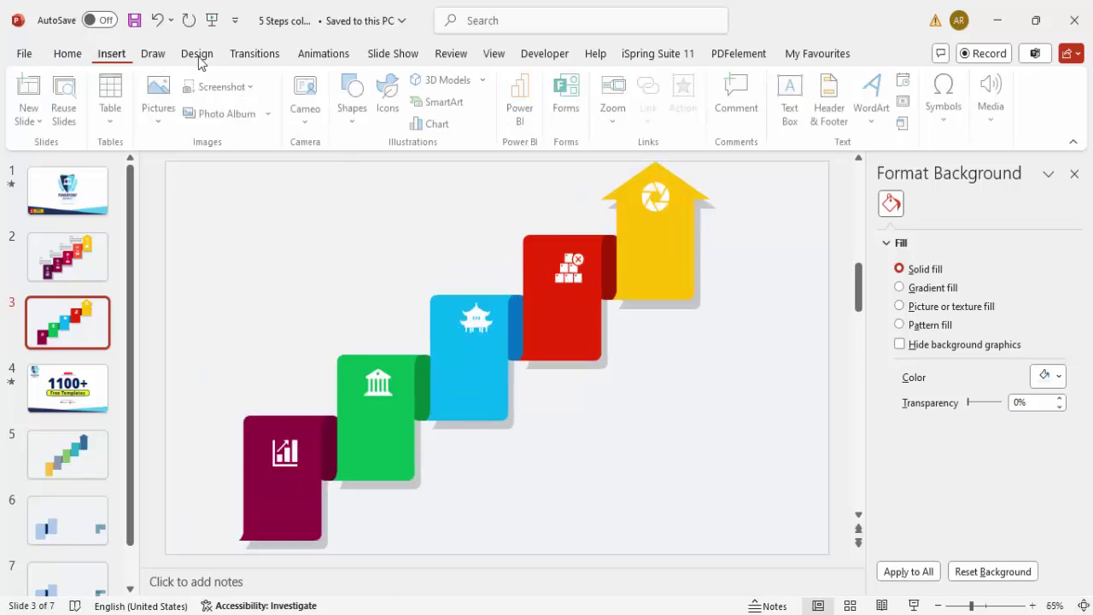
{"action": "left_click", "coordinate": [793, 99]}
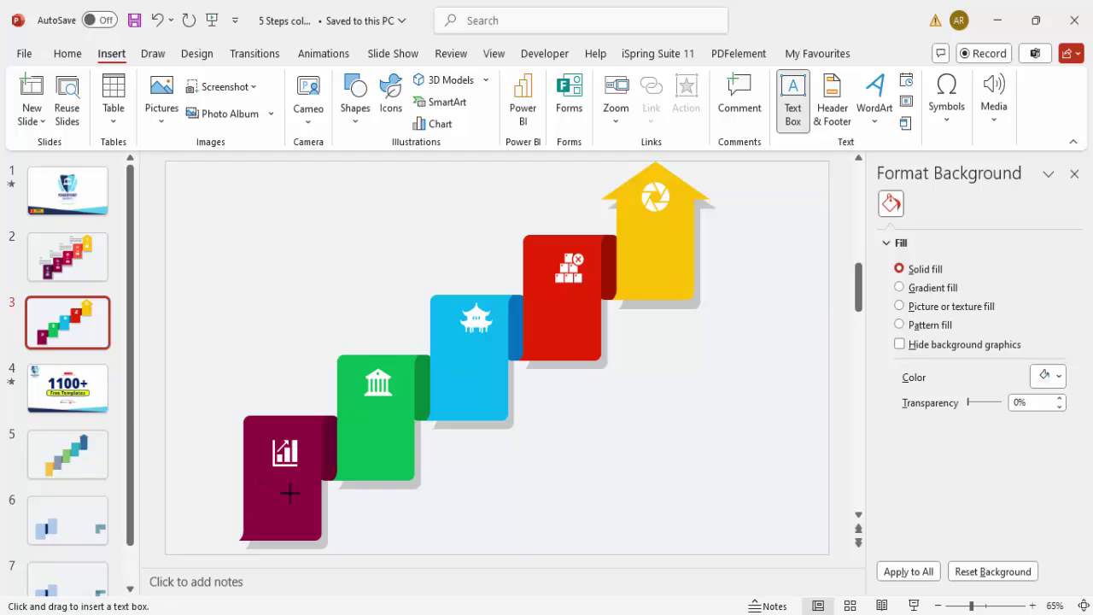
{"action": "left_click_drag", "start_coordinate": [289, 493], "coordinate": [314, 497]}
{"action": "type", "text": "St"}
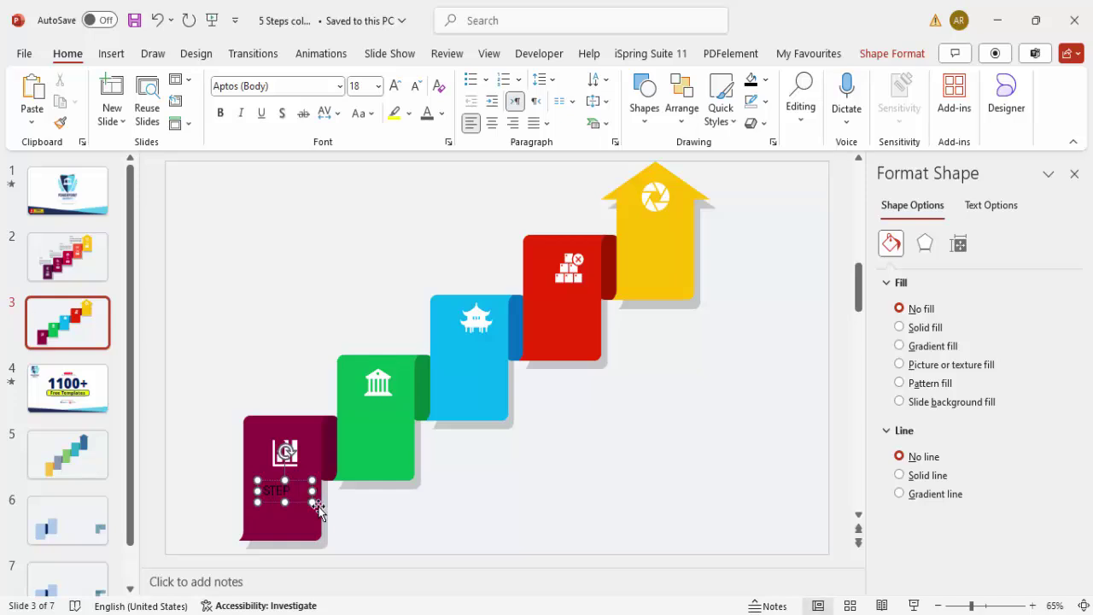
Step: Format the STEP label as centred white text in the Open Sans Semibold font
{"action": "left_click", "coordinate": [303, 477]}
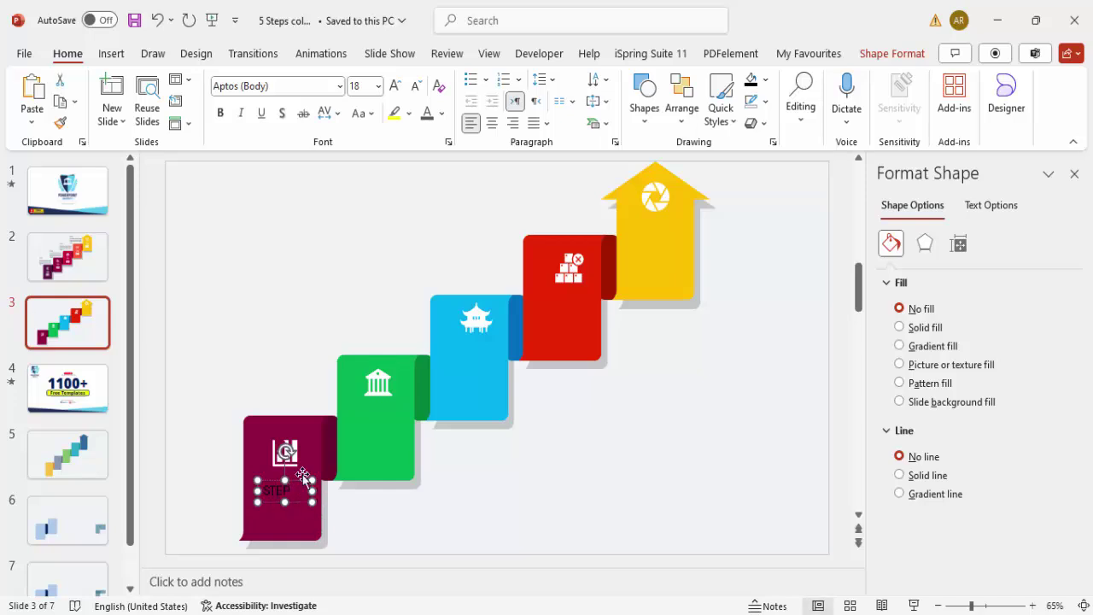
{"action": "left_click", "coordinate": [441, 114]}
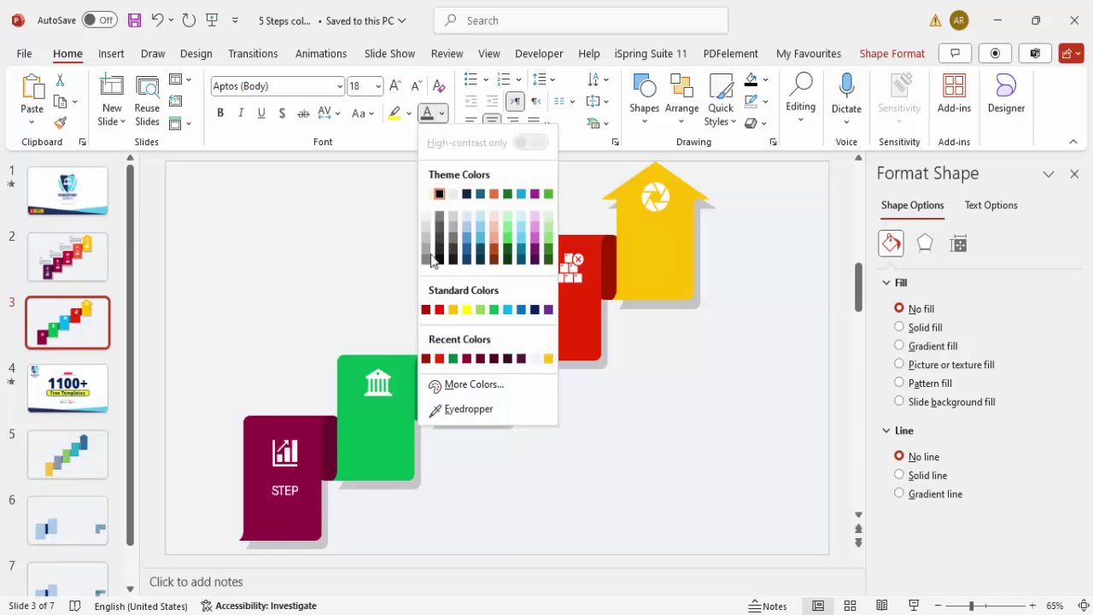
{"action": "left_click", "coordinate": [426, 194]}
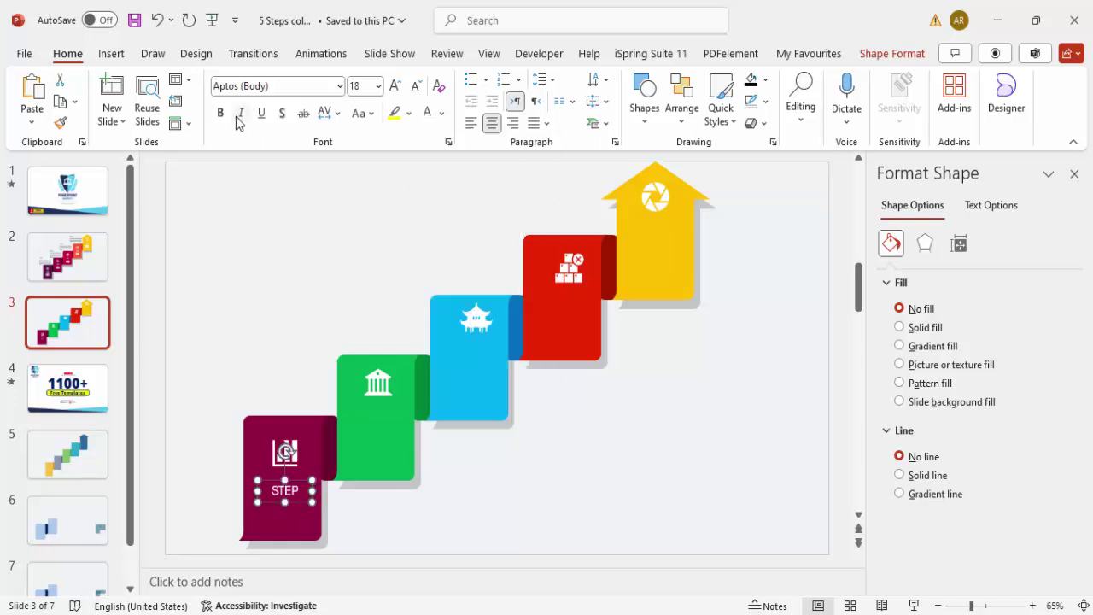
{"action": "left_click", "coordinate": [280, 83]}
{"action": "type", "text": "Open Sans Semibold"}
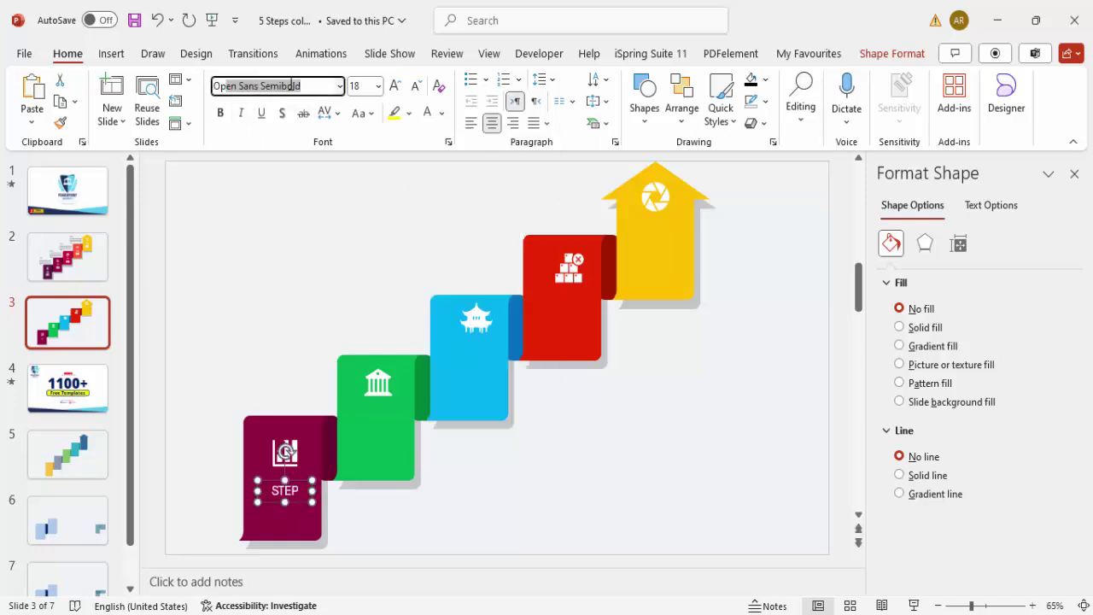
{"action": "key", "text": "Return"}
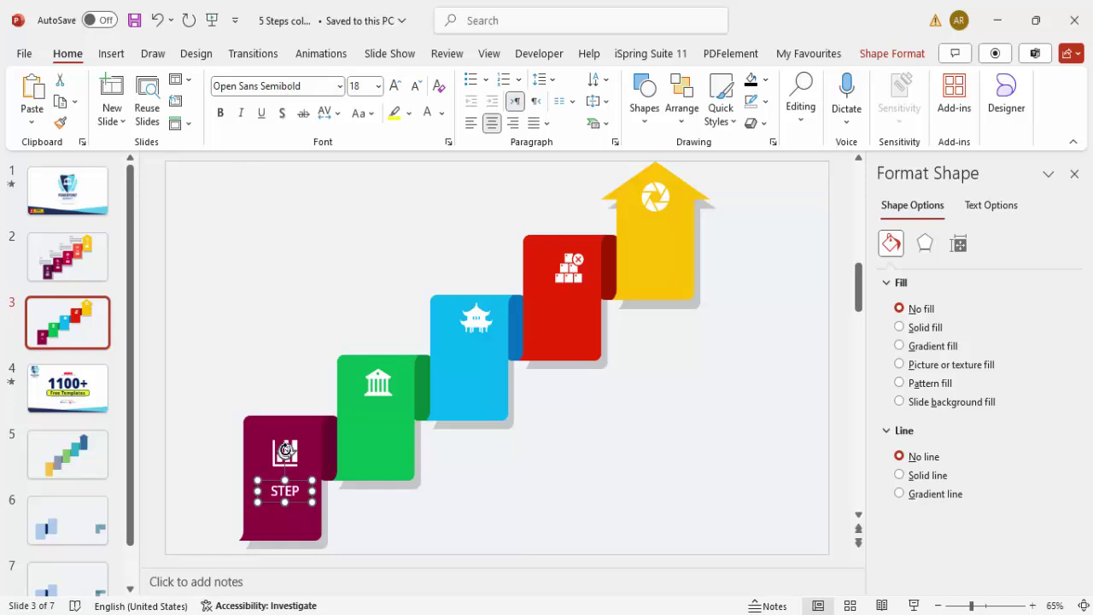